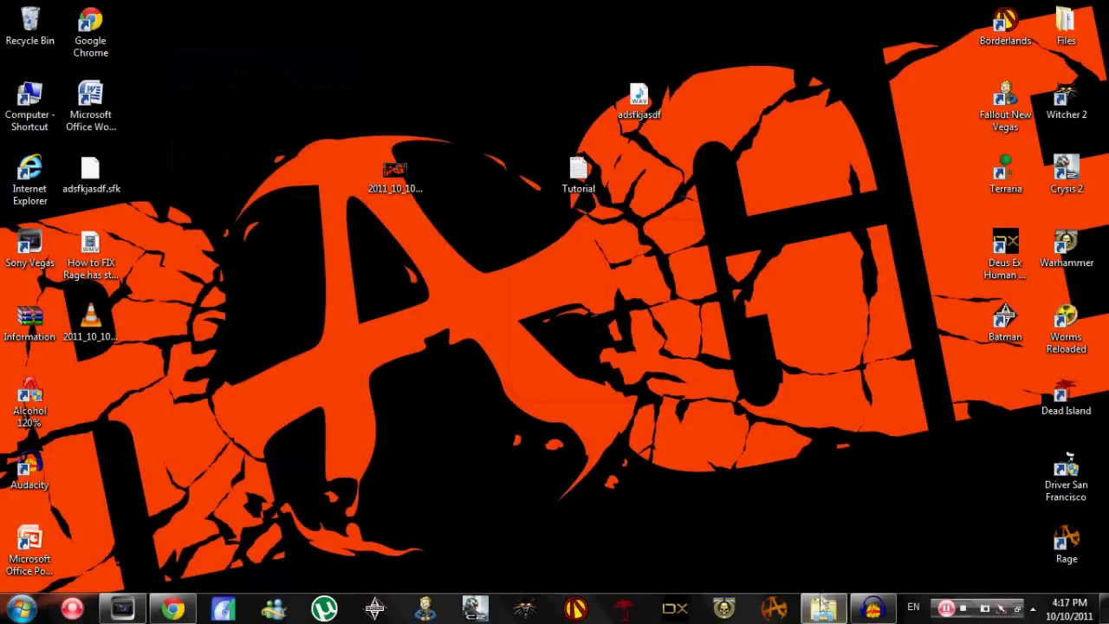
Bring up the 285.38 driver's International folder over the forum page and run the NVIDIA setup
click(156, 612)
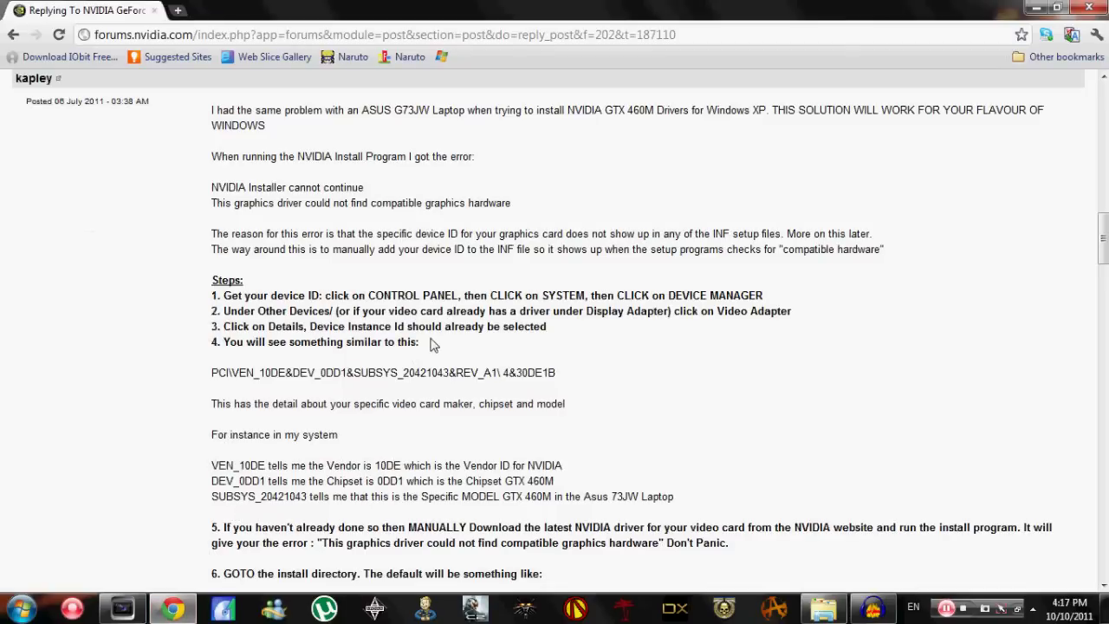
click(828, 607)
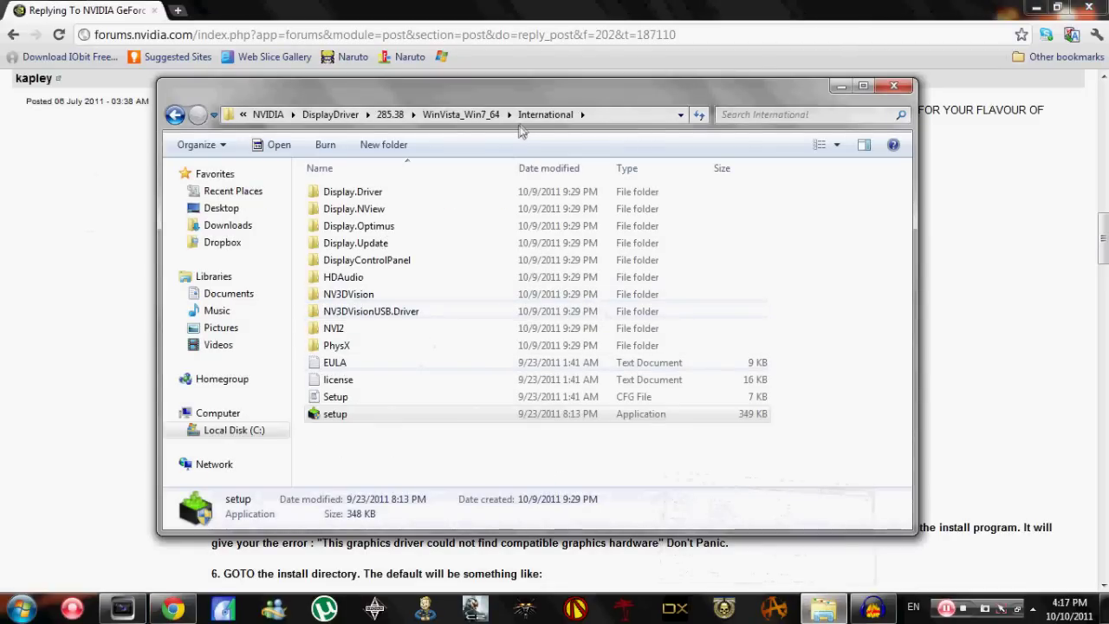
drag(541, 104, 570, 94)
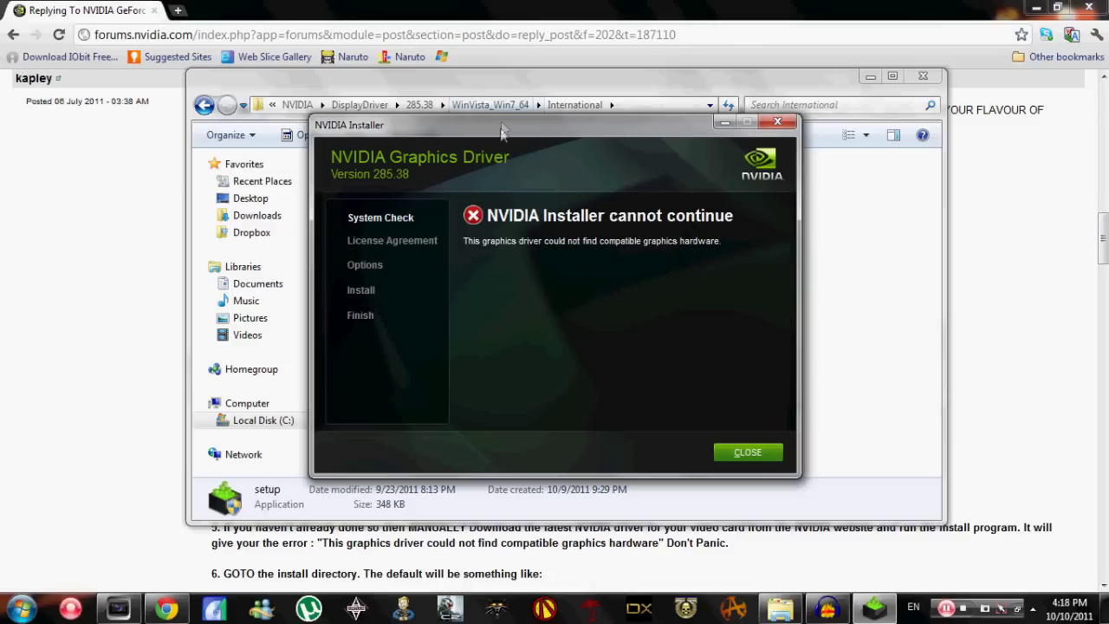
drag(501, 130, 520, 131)
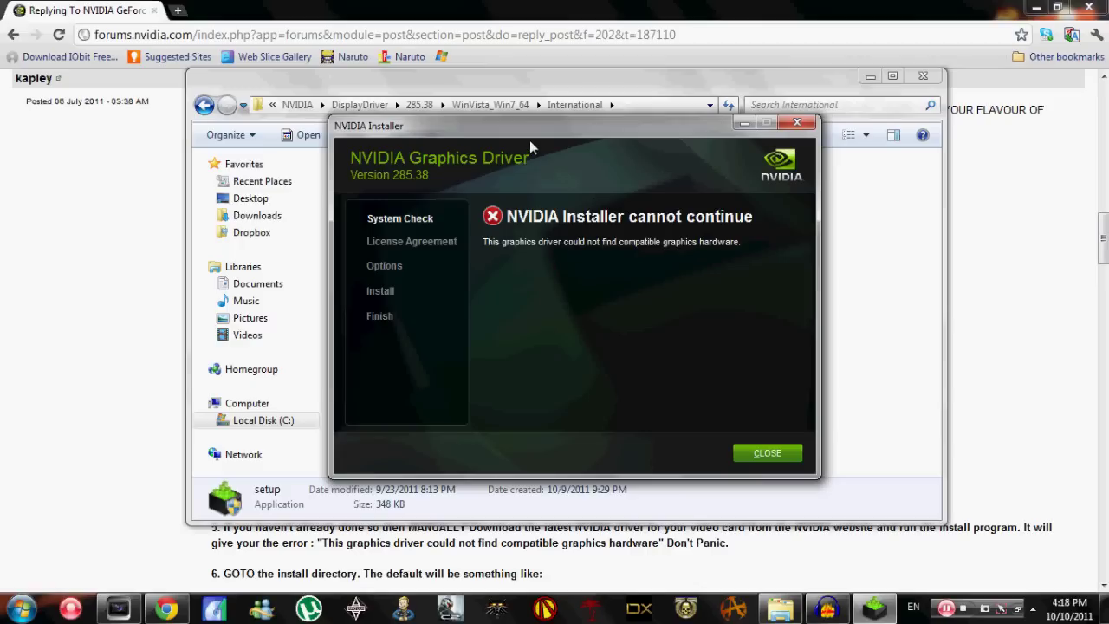
drag(481, 130, 464, 127)
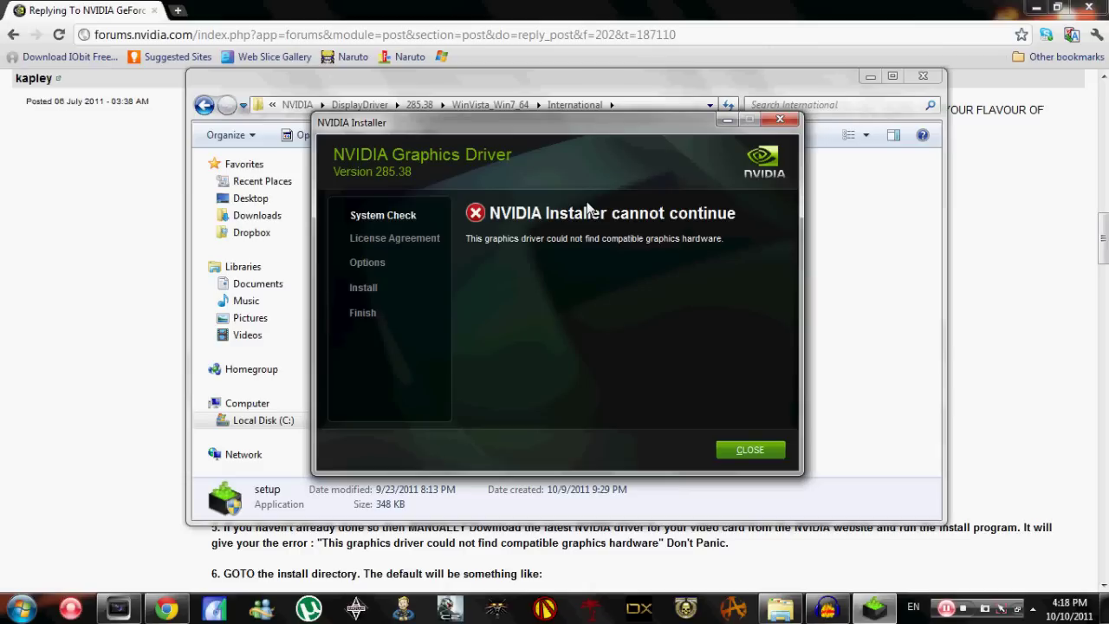
Return to the NVIDIA forum reply and read its explanation of the installer error and the first numbered steps
click(73, 287)
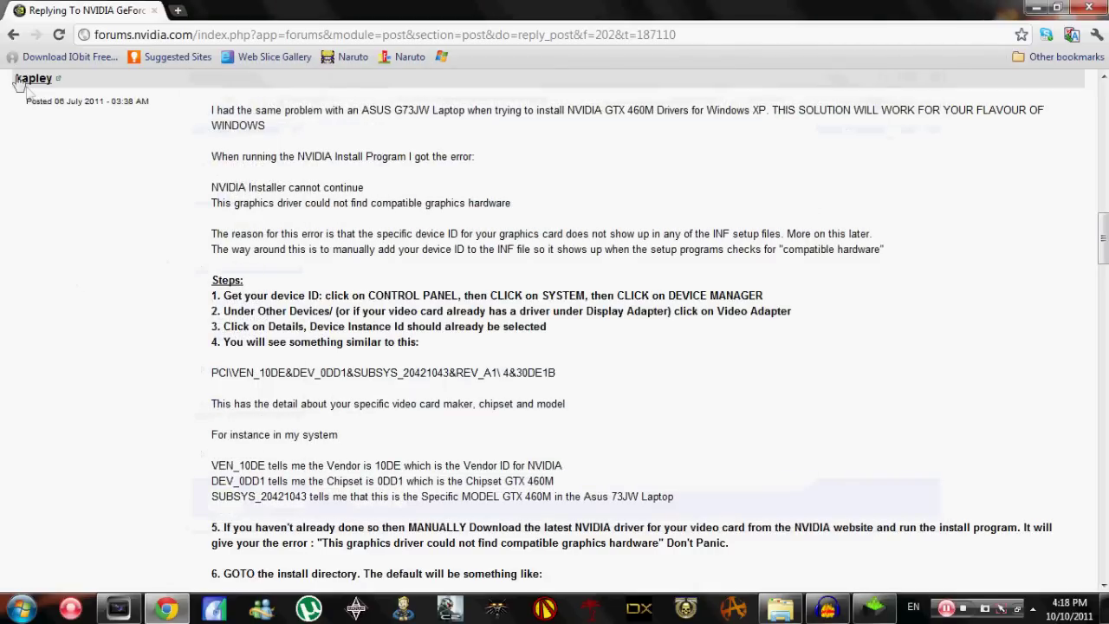
drag(15, 84, 55, 79)
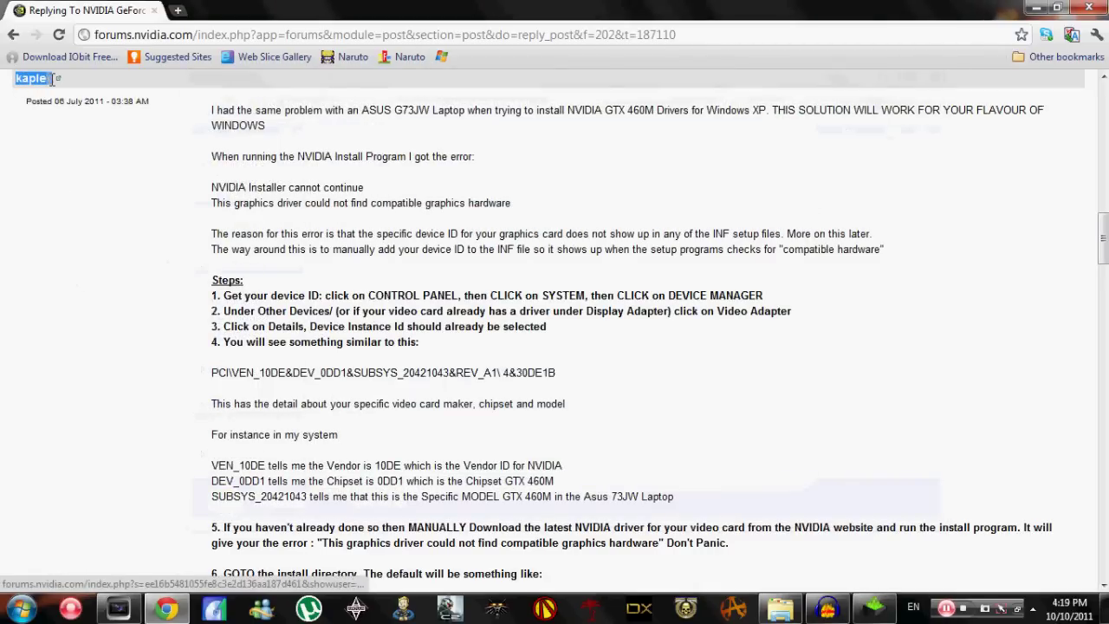
click(528, 183)
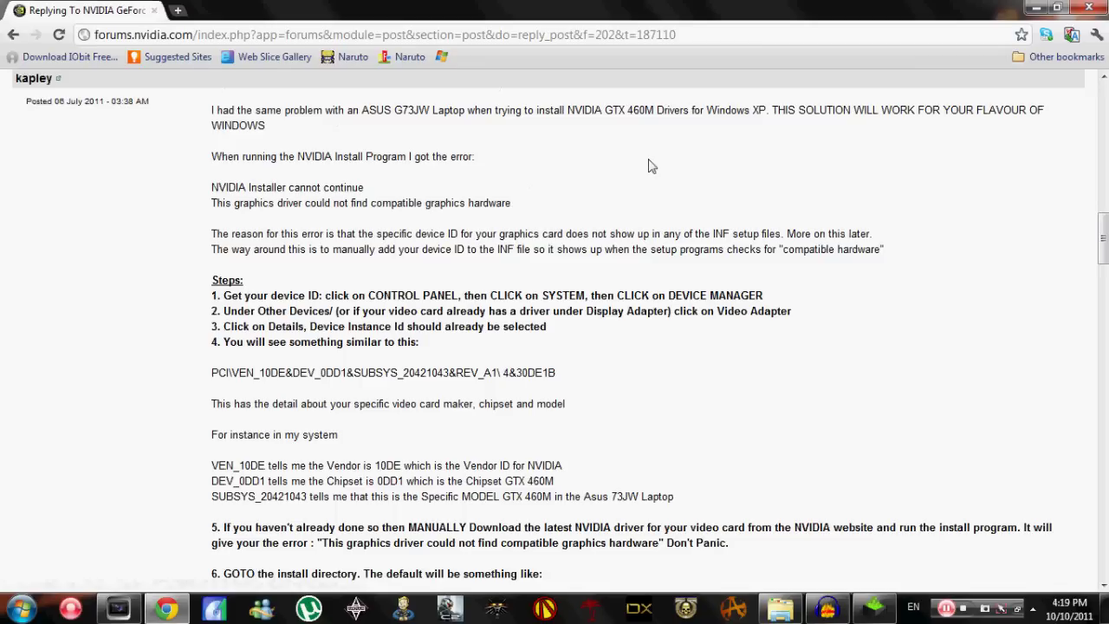
mouse_move(1103, 235)
mouse_down()
mouse_move(1103, 421)
mouse_move(1103, 236)
mouse_up()
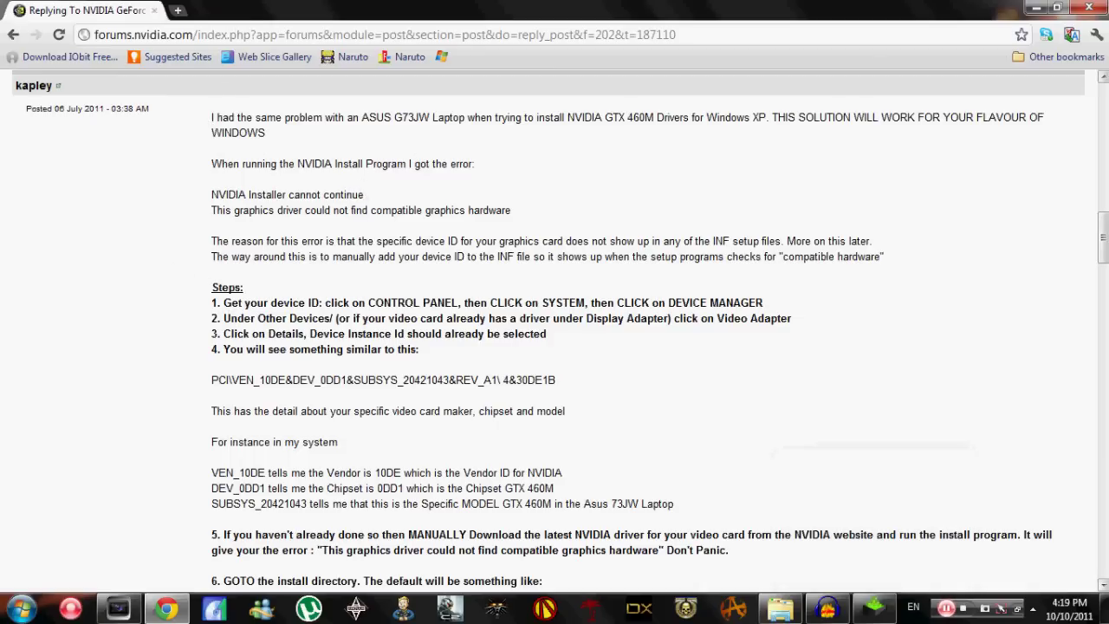
drag(1103, 228, 1103, 249)
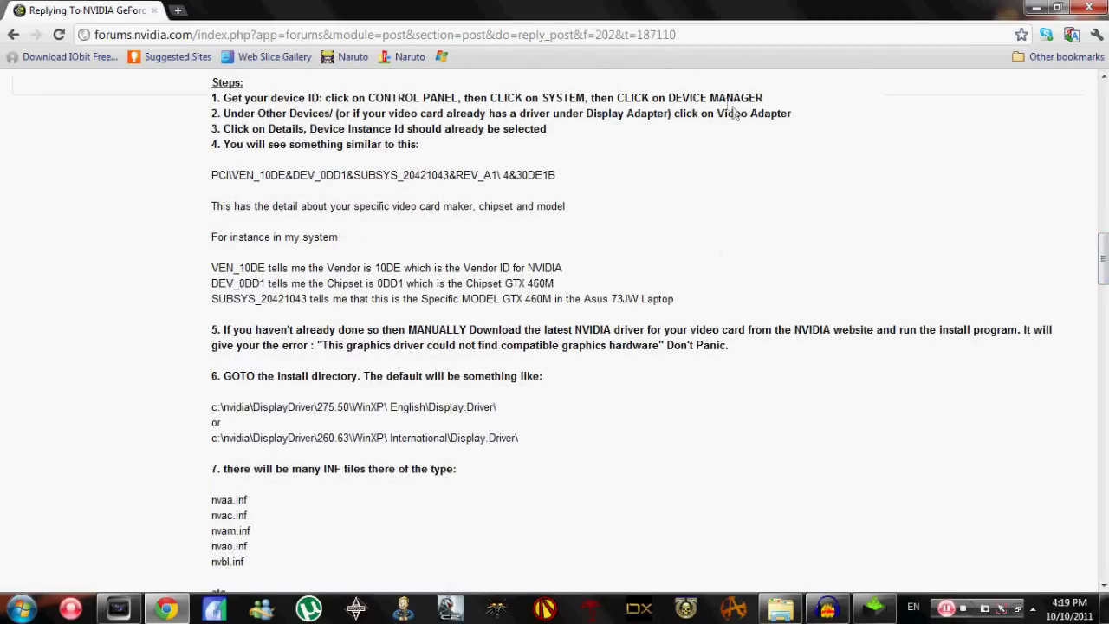
Open Control Panel and reread the forum's steps for getting the device ID
click(21, 607)
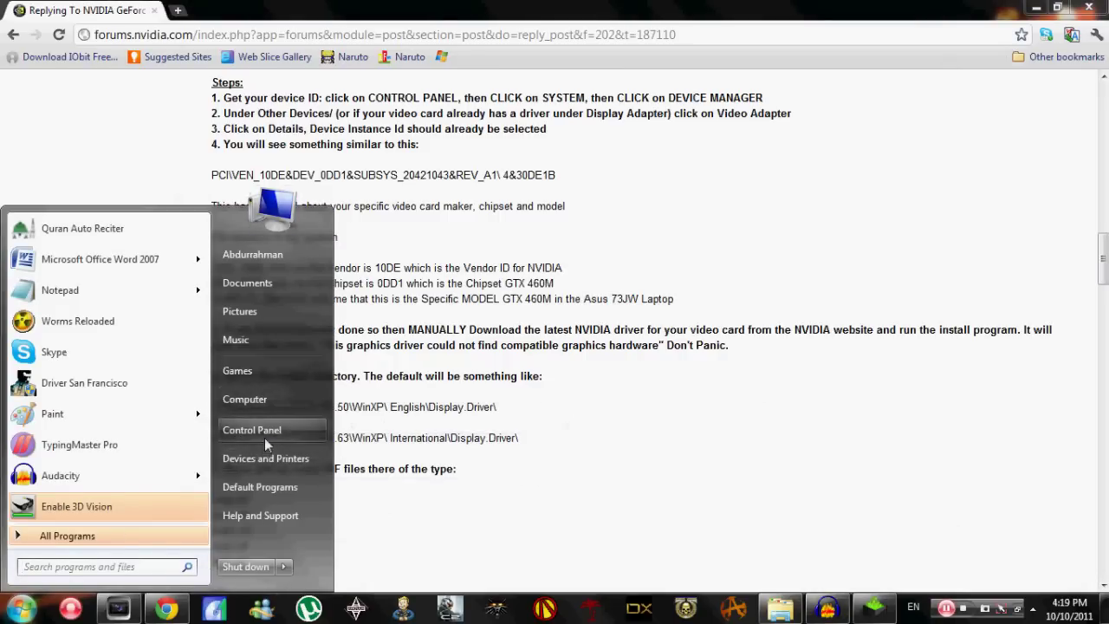
click(294, 432)
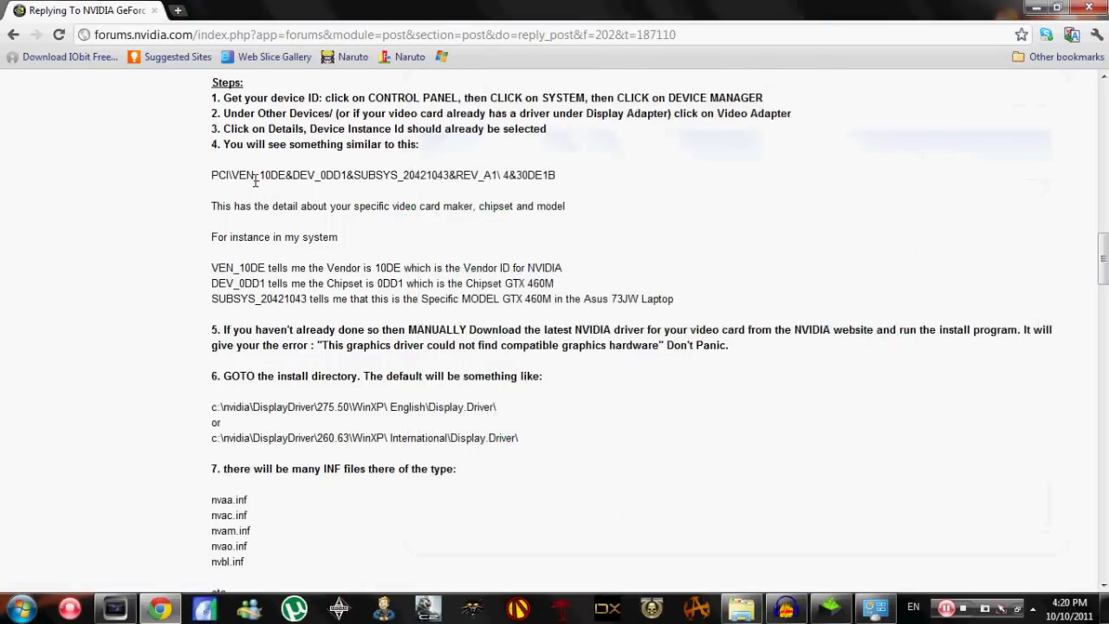
scroll(255, 179, up, 1)
scroll(255, 179, up, 5)
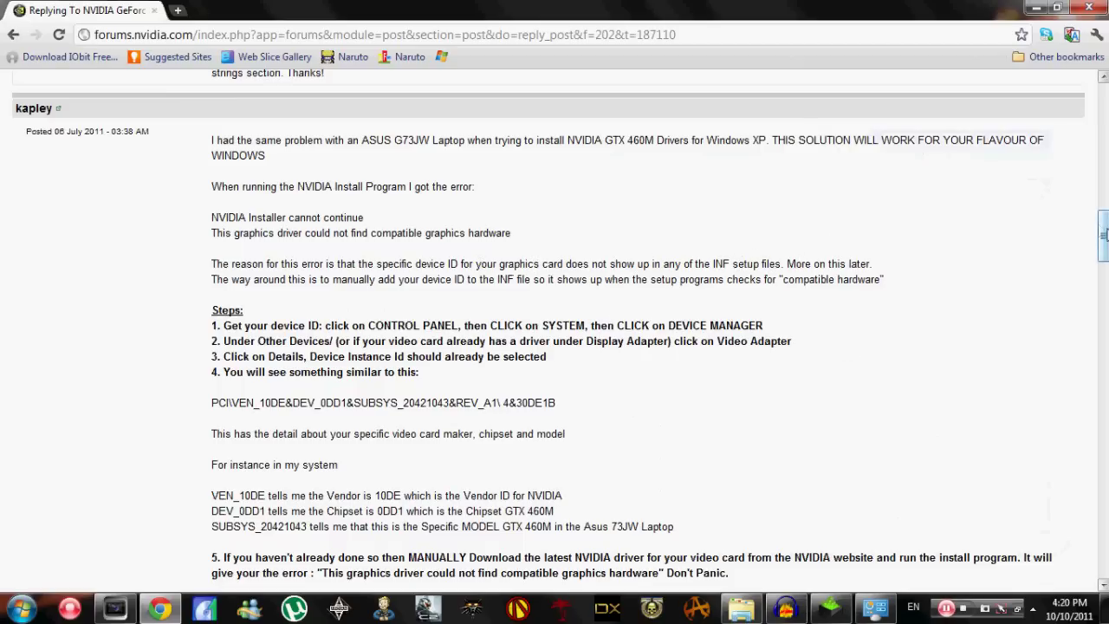
scroll(551, 222, down, 3)
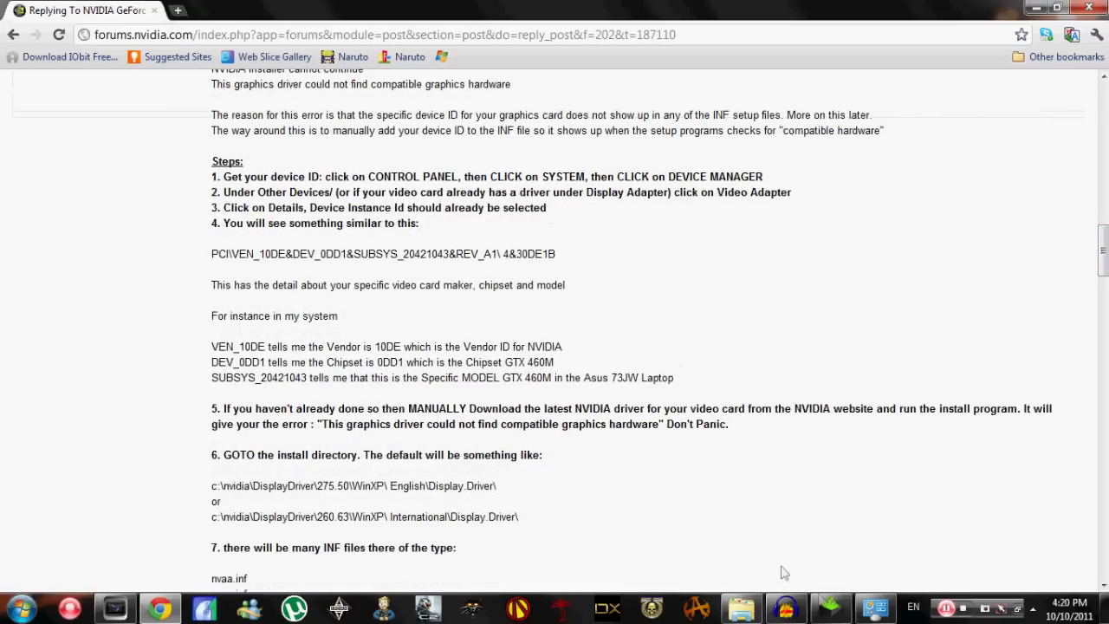
Check the NVIDIA Installer window again, put it away and bring the Control Panel window forward
click(829, 608)
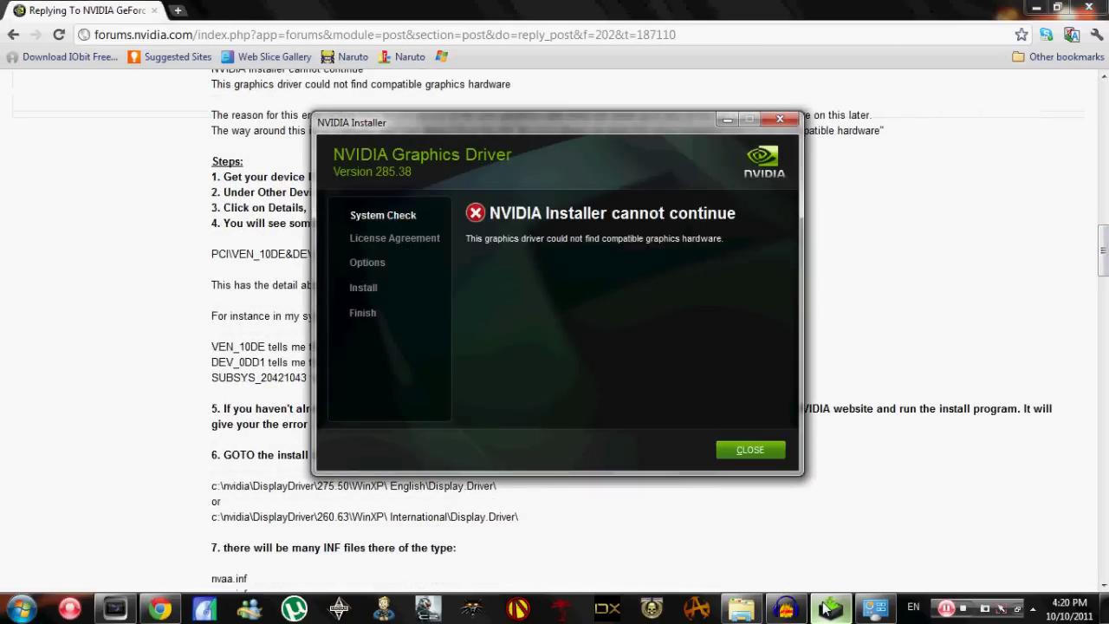
mouse_move(834, 617)
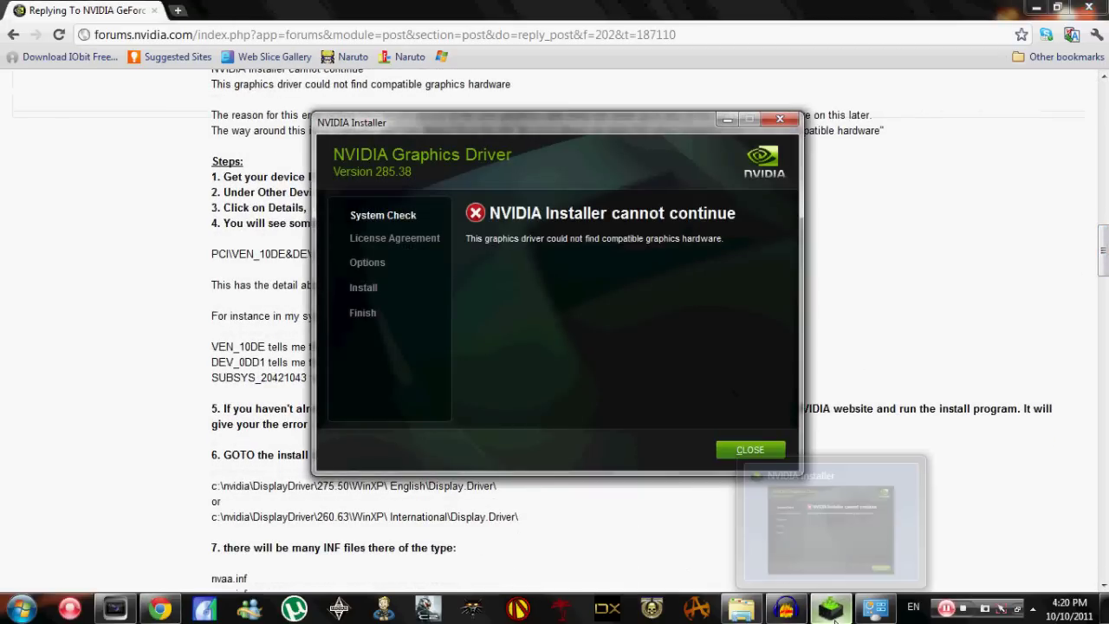
click(832, 612)
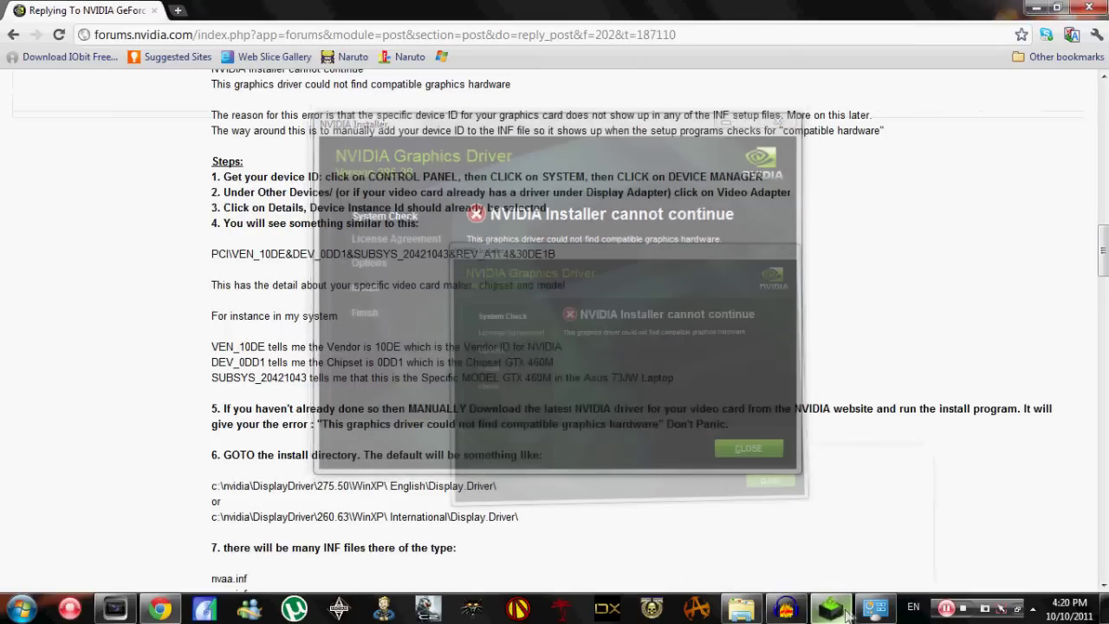
click(875, 610)
click(875, 610)
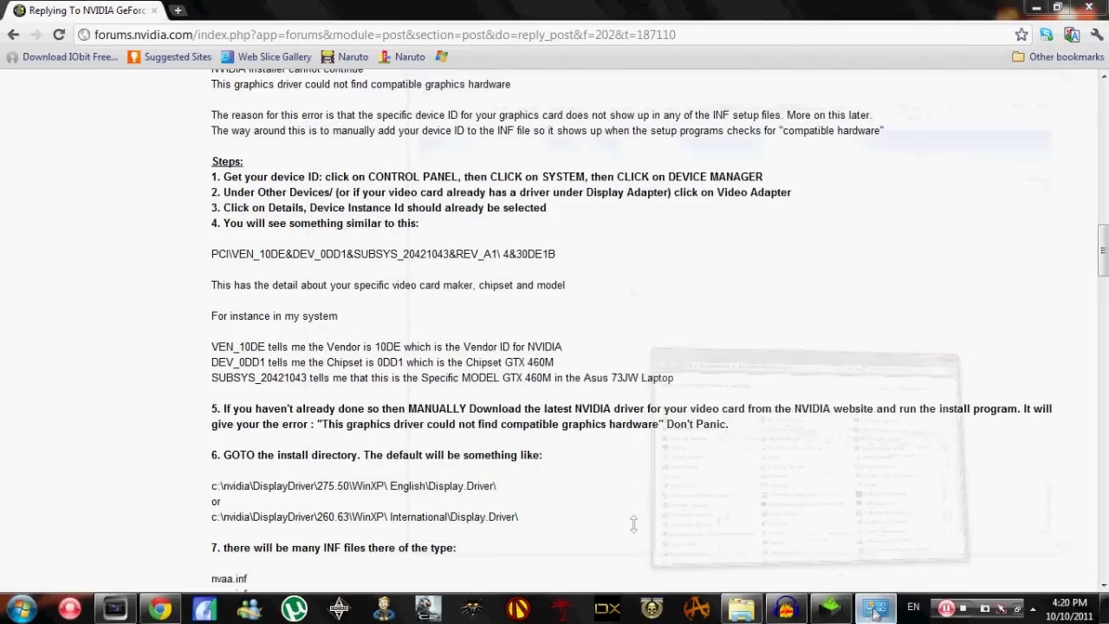
click(875, 610)
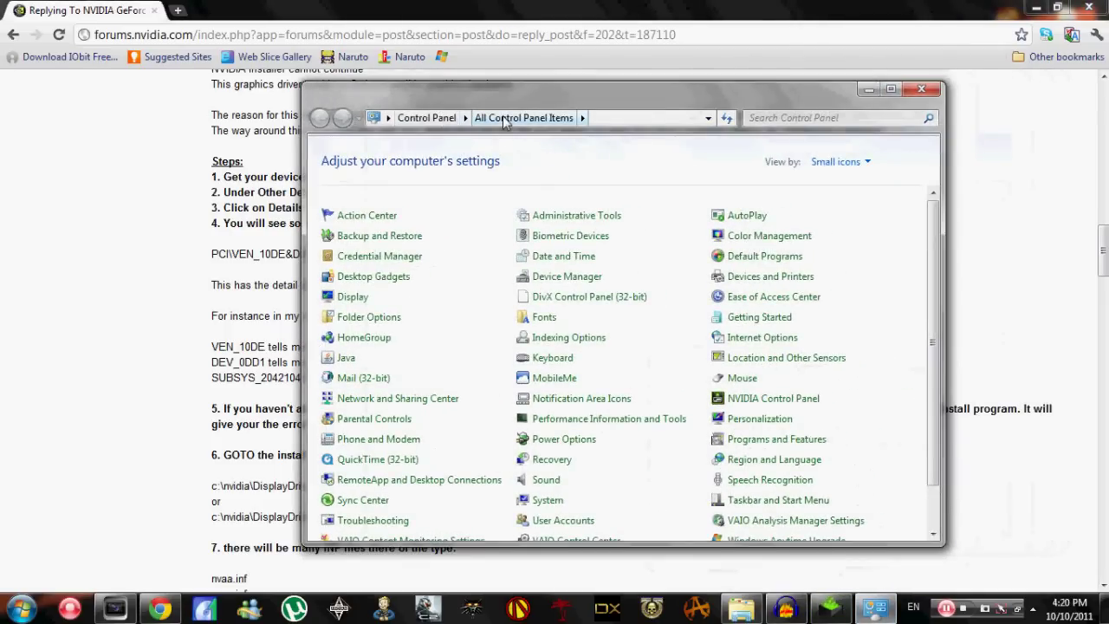
View Control Panel items as small icons and open the System page
click(825, 150)
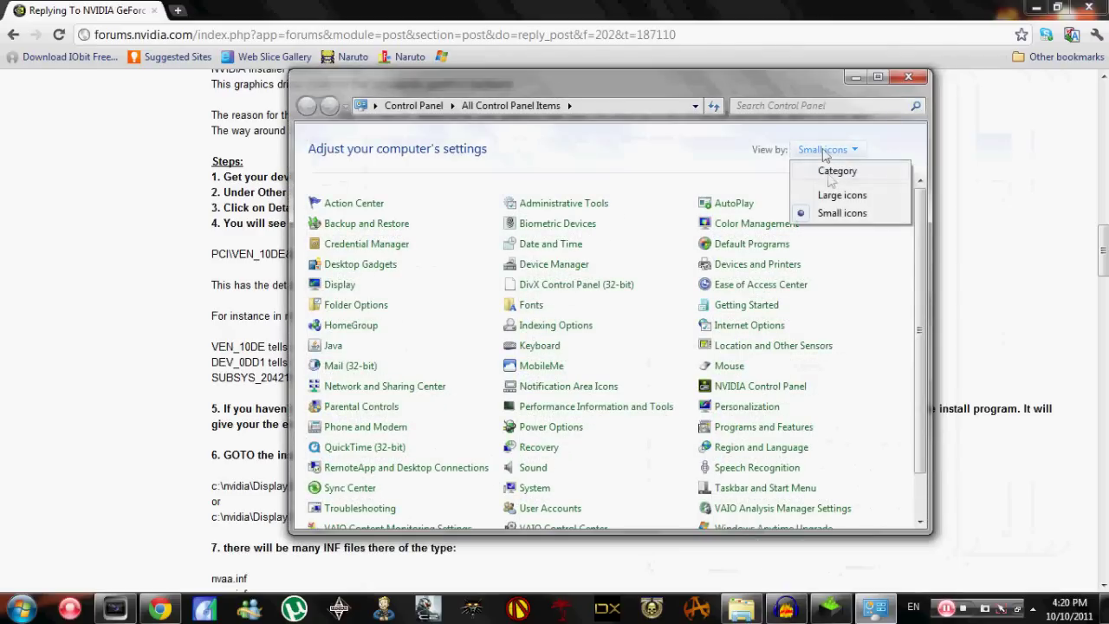
click(835, 214)
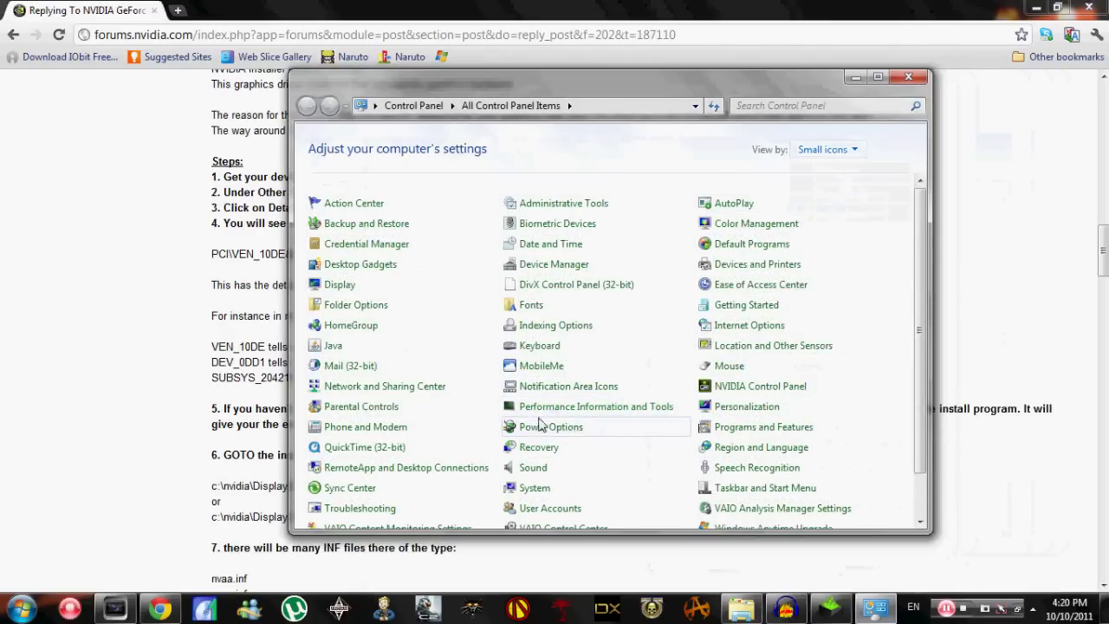
click(536, 491)
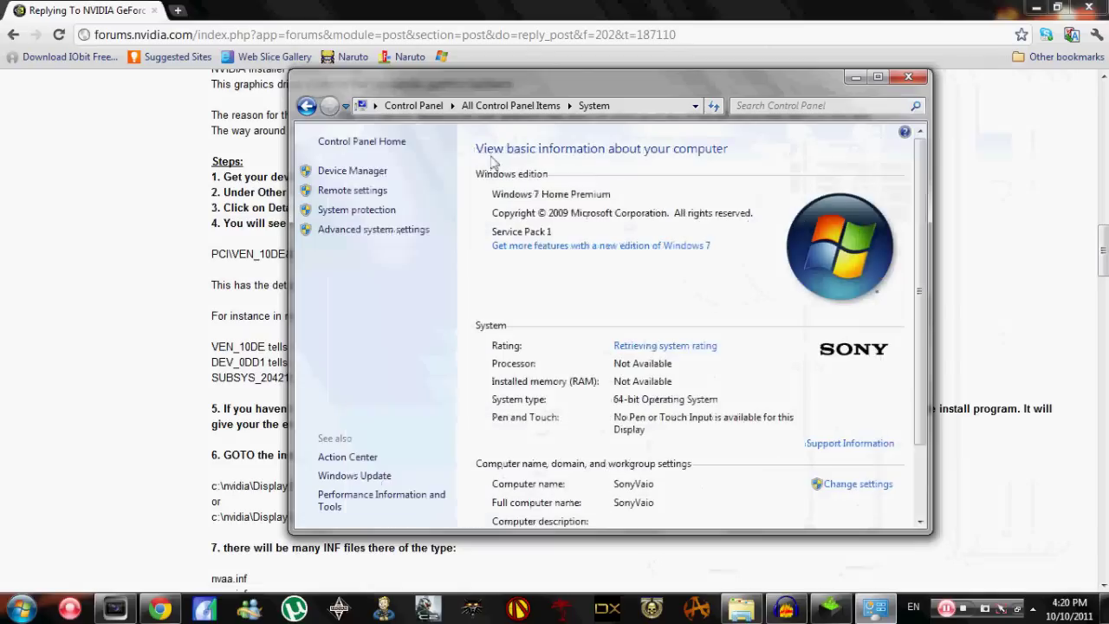
drag(628, 81, 670, 72)
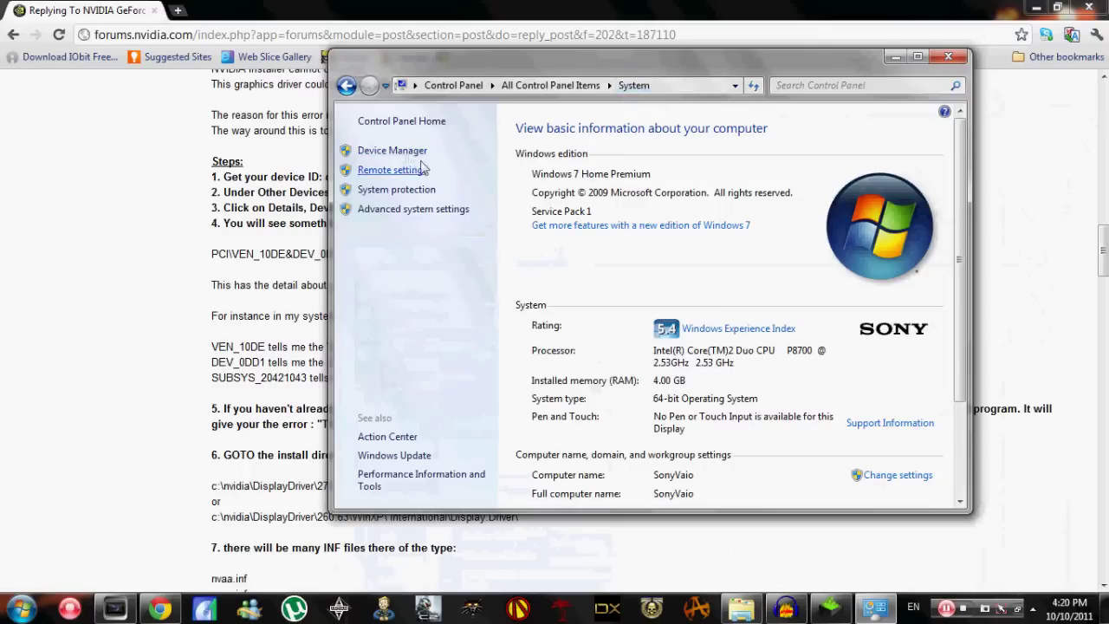
Open Device Manager, also searching Windows for "device manager", and close the System window
click(392, 150)
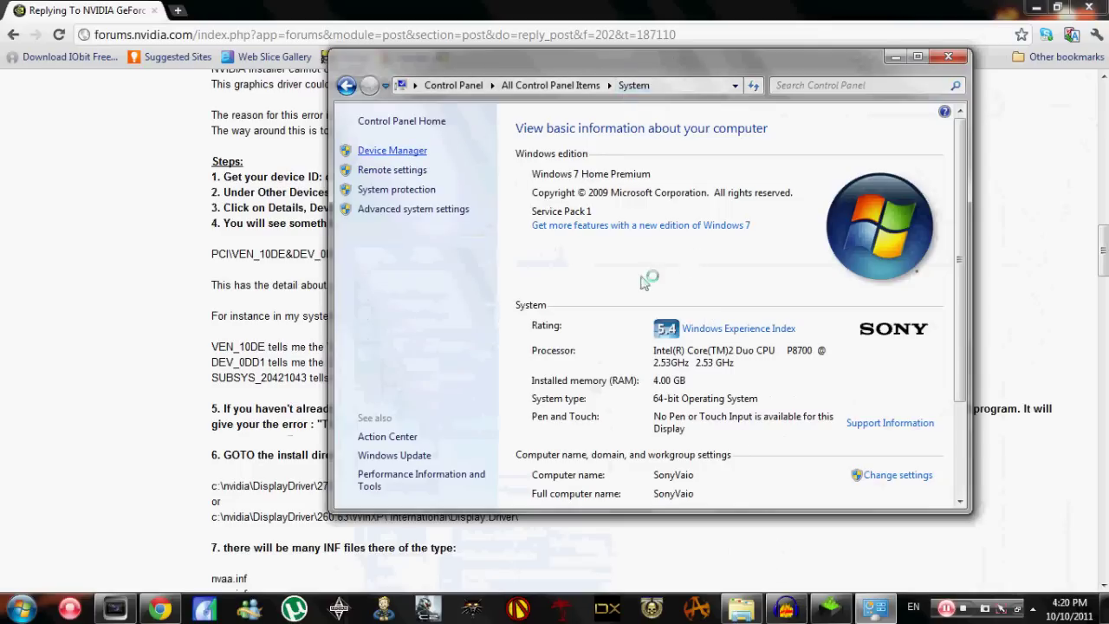
click(21, 609)
text(device manager)
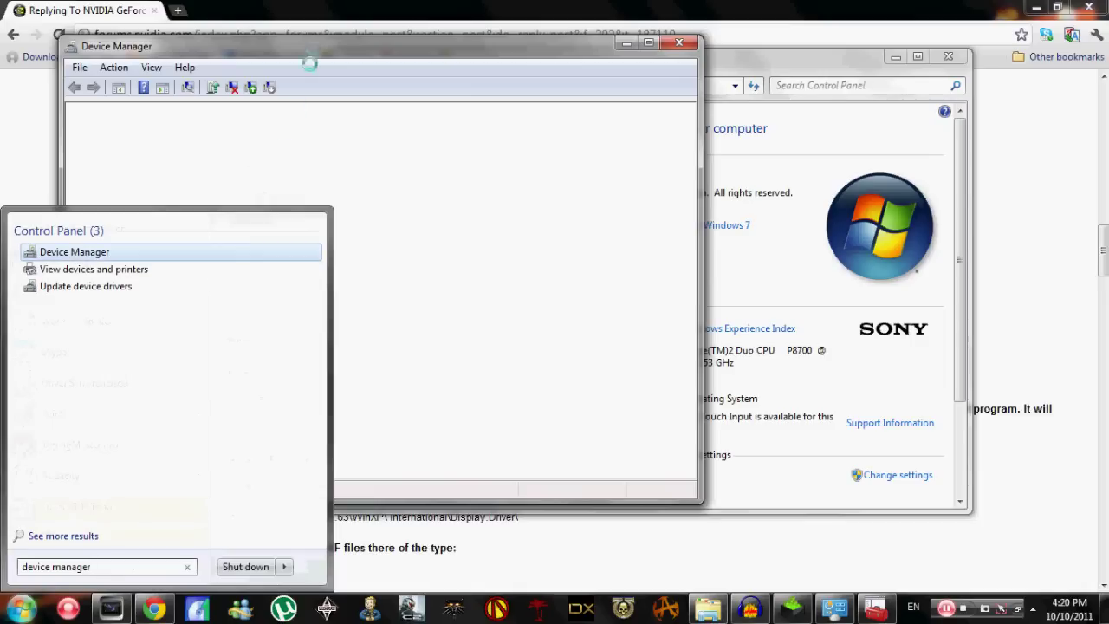
click(947, 58)
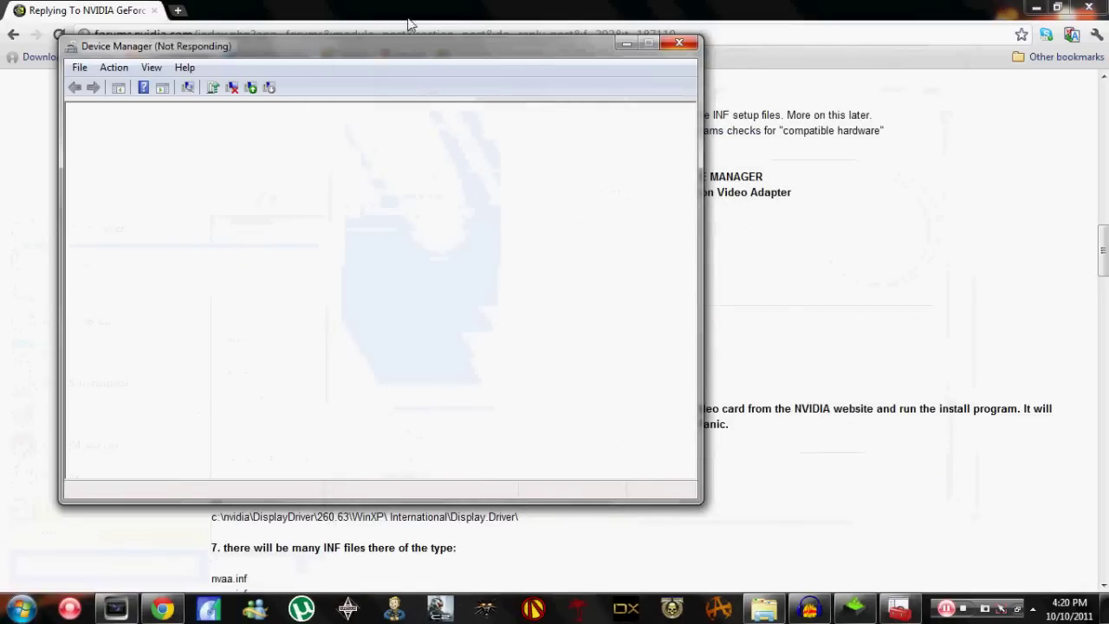
drag(388, 51, 515, 103)
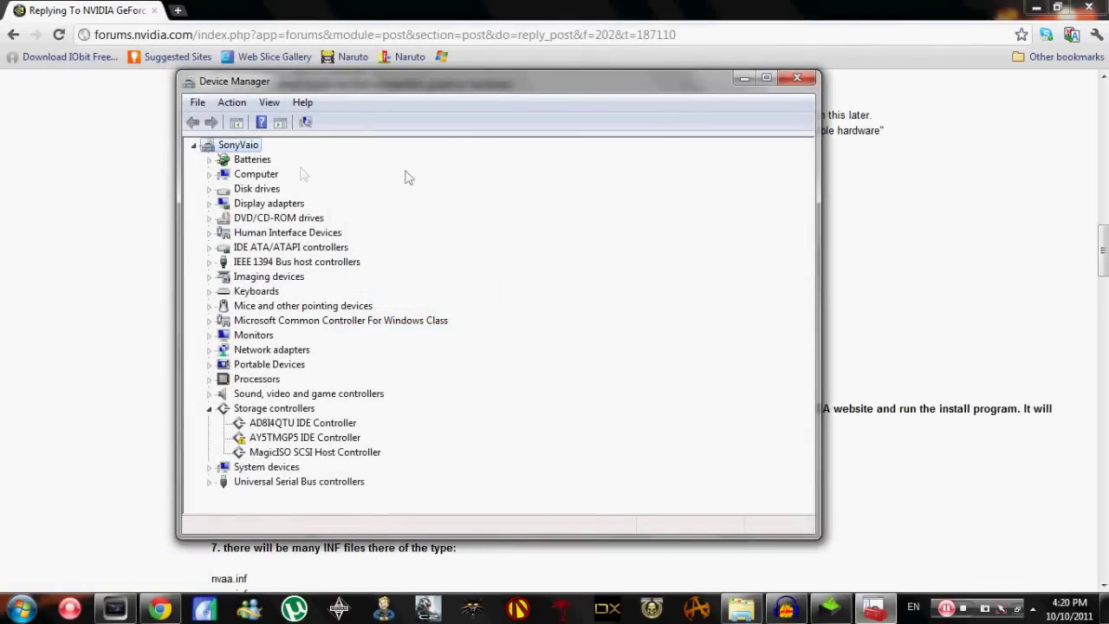
Expand Display adapters and open the properties of the NVIDIA GeForce GT 230M
double_click(260, 204)
click(258, 218)
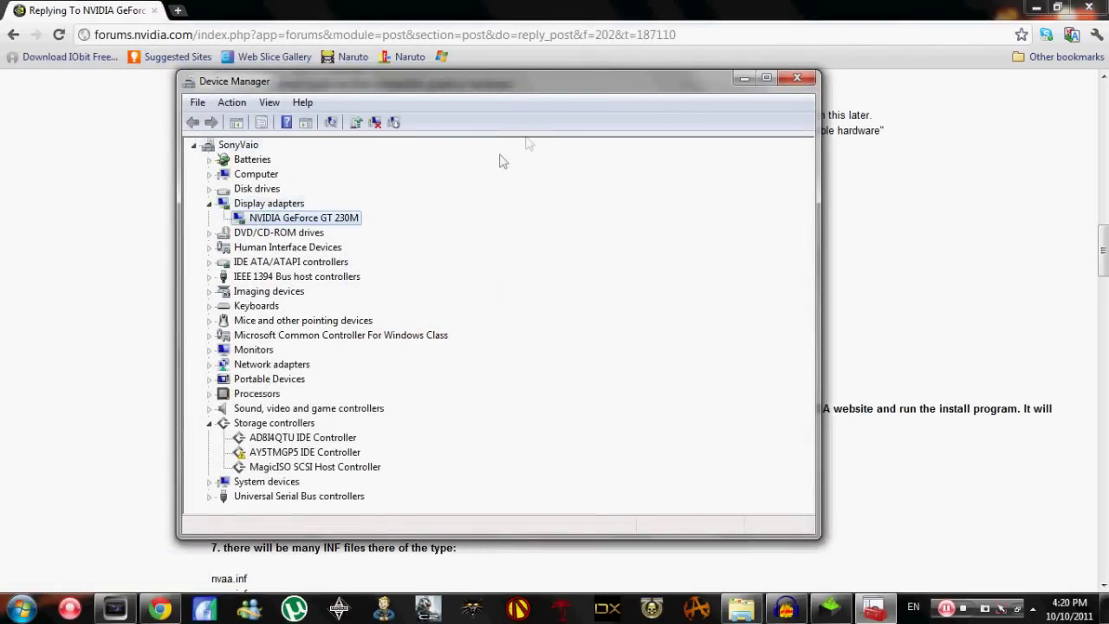
drag(519, 87, 637, 264)
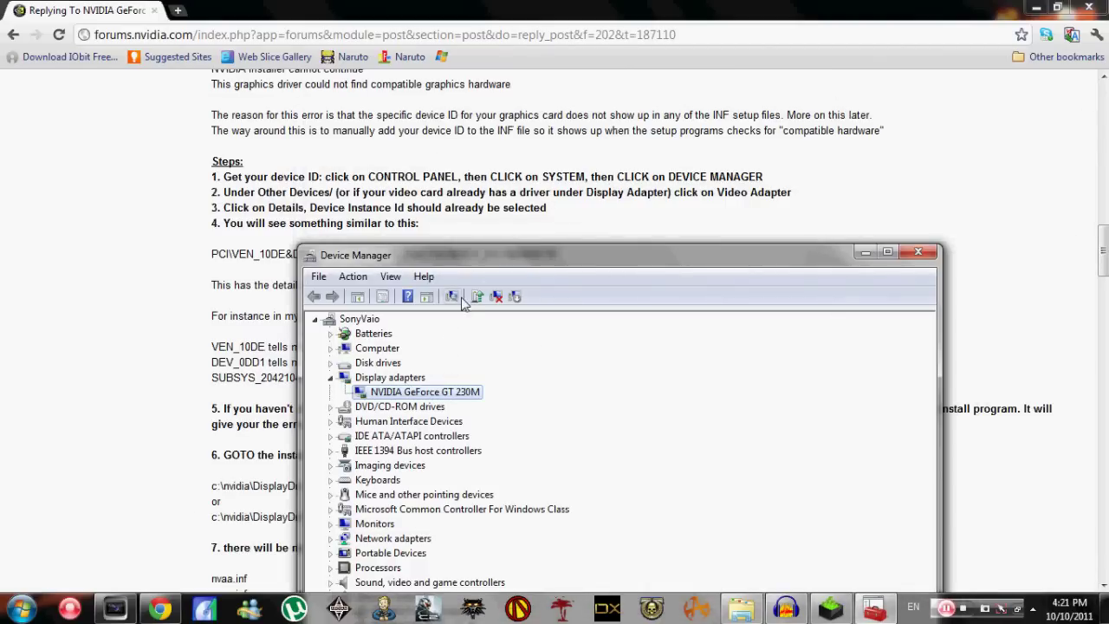
drag(494, 266, 438, 81)
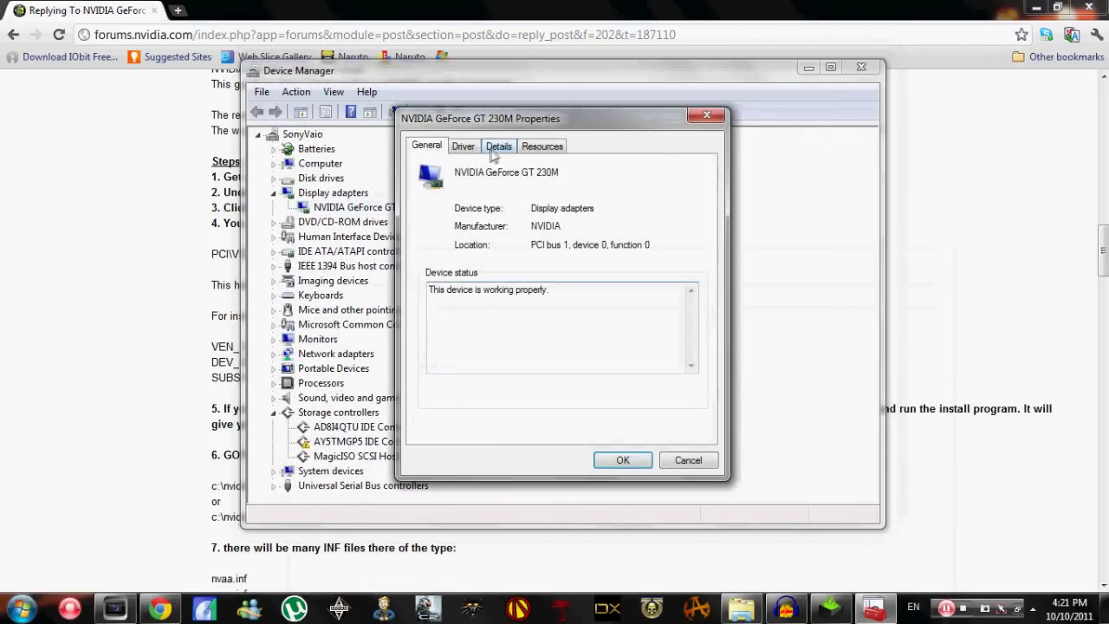
Show the Device Instance Path property in the graphics card's details
click(496, 147)
click(499, 227)
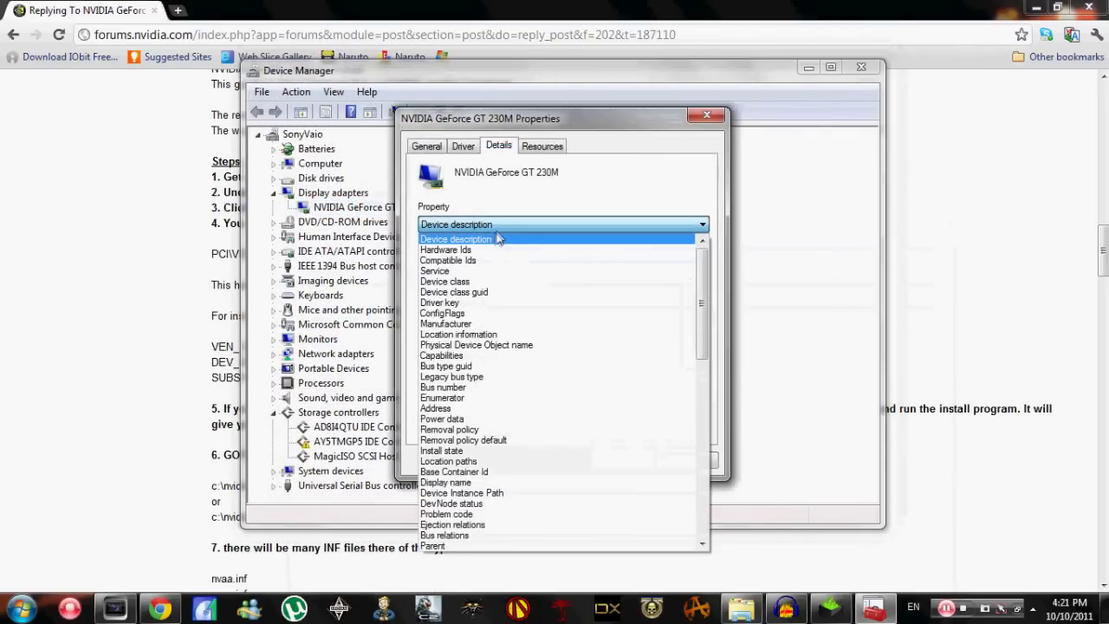
click(479, 494)
drag(554, 428, 619, 185)
drag(594, 130, 575, 168)
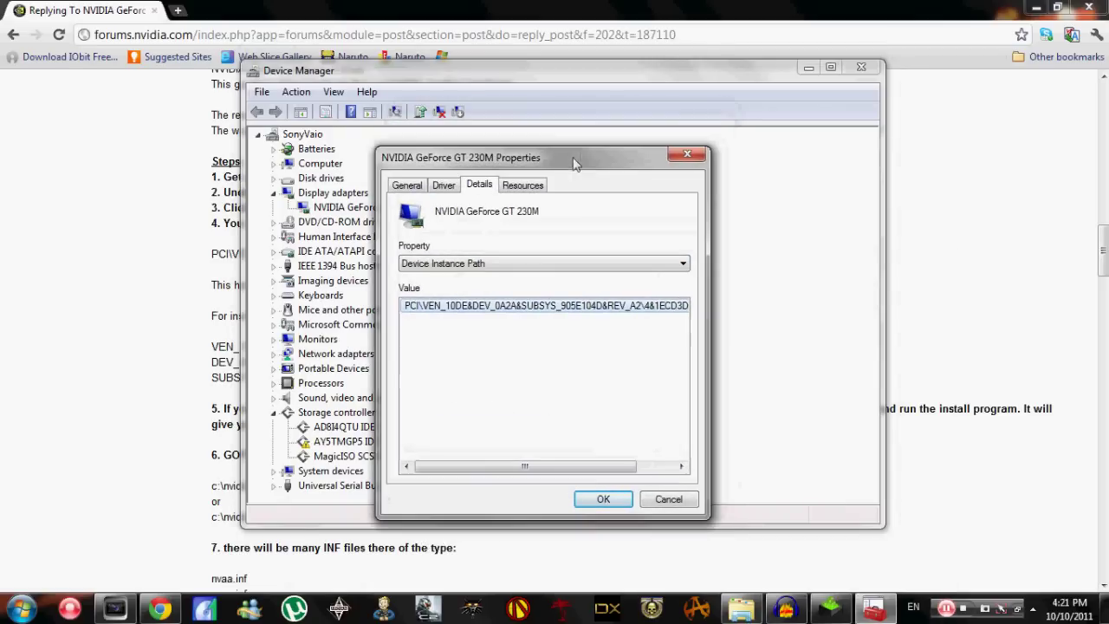
Compare with the forum's device ID steps and bring Device Manager back to the front
drag(551, 81, 597, 134)
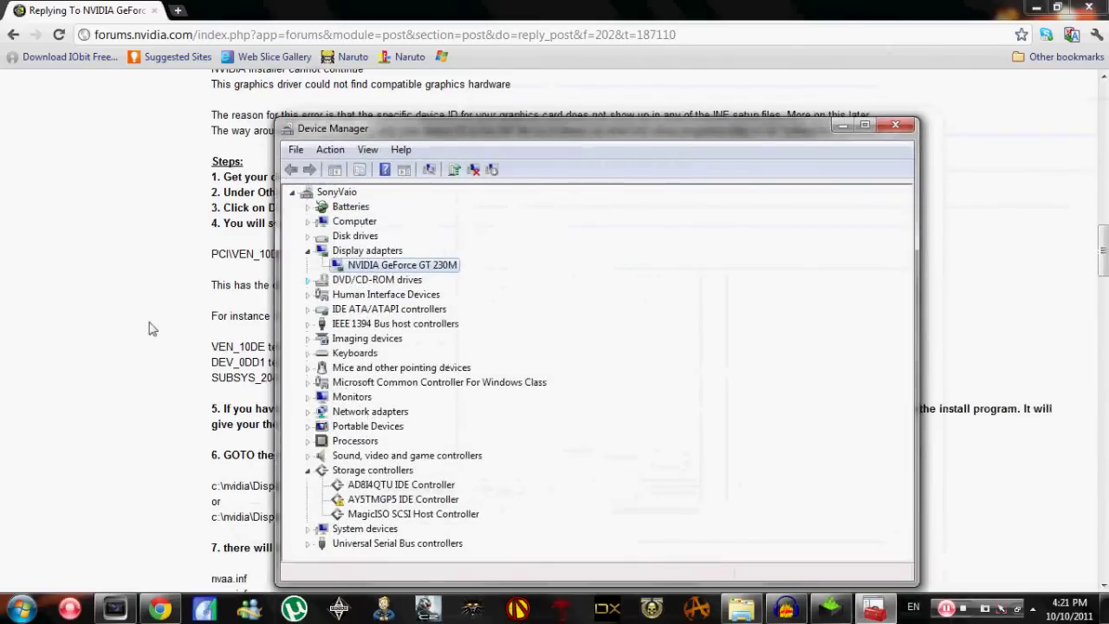
click(154, 329)
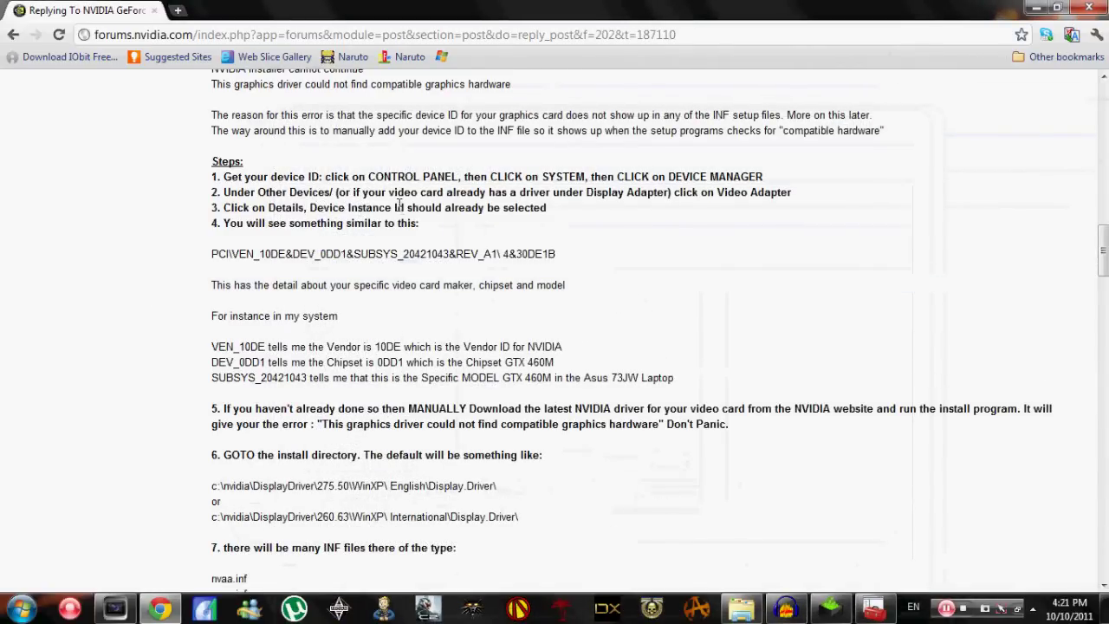
click(832, 609)
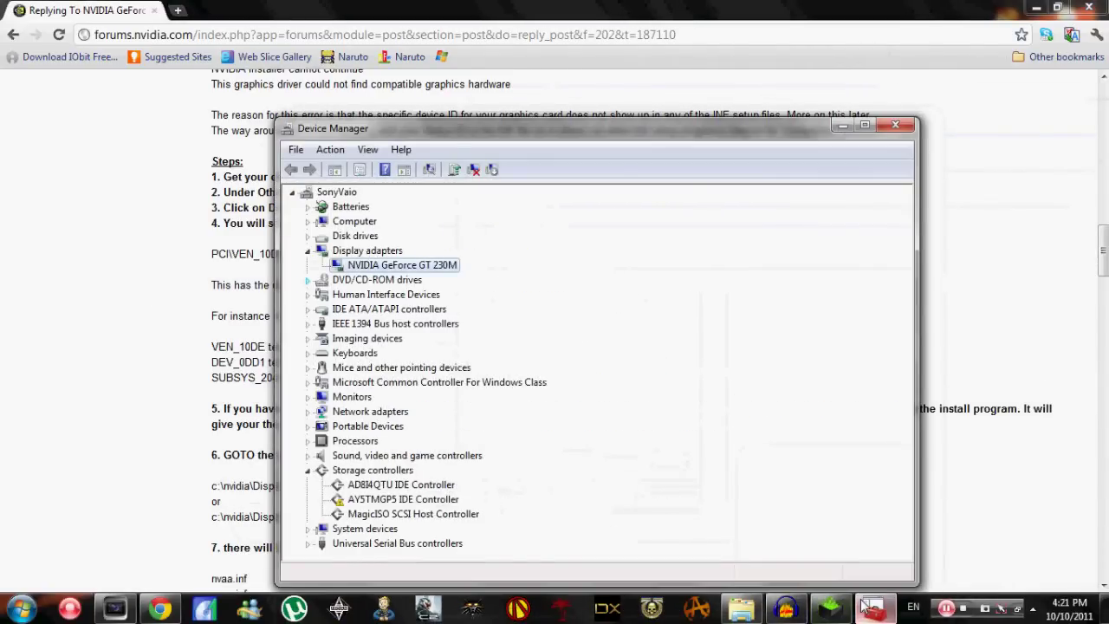
Place the NVIDIA GeForce GT 230M's Device Instance Path beside the forum's example for comparison, and continue reading to the guide's INF file steps
double_click(407, 264)
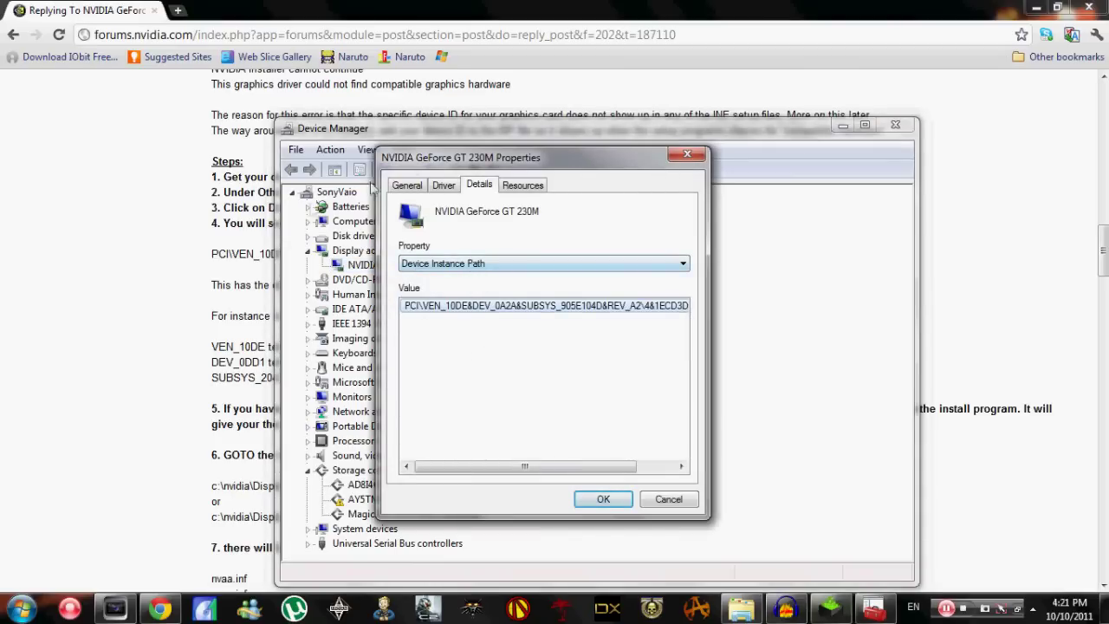
drag(354, 137, 409, 130)
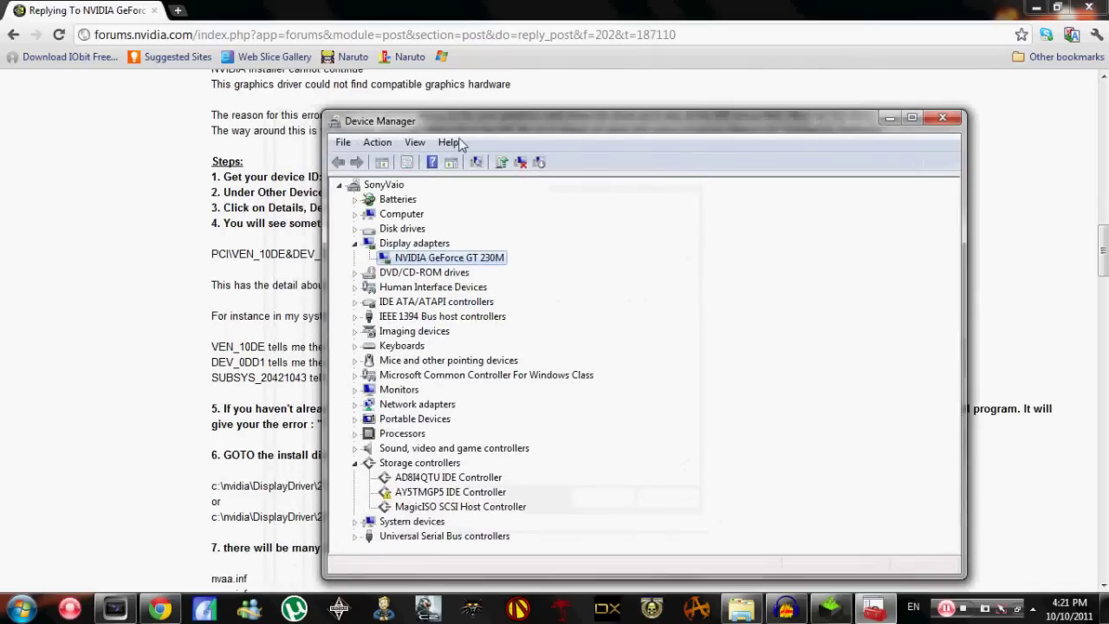
click(887, 114)
drag(535, 156, 899, 119)
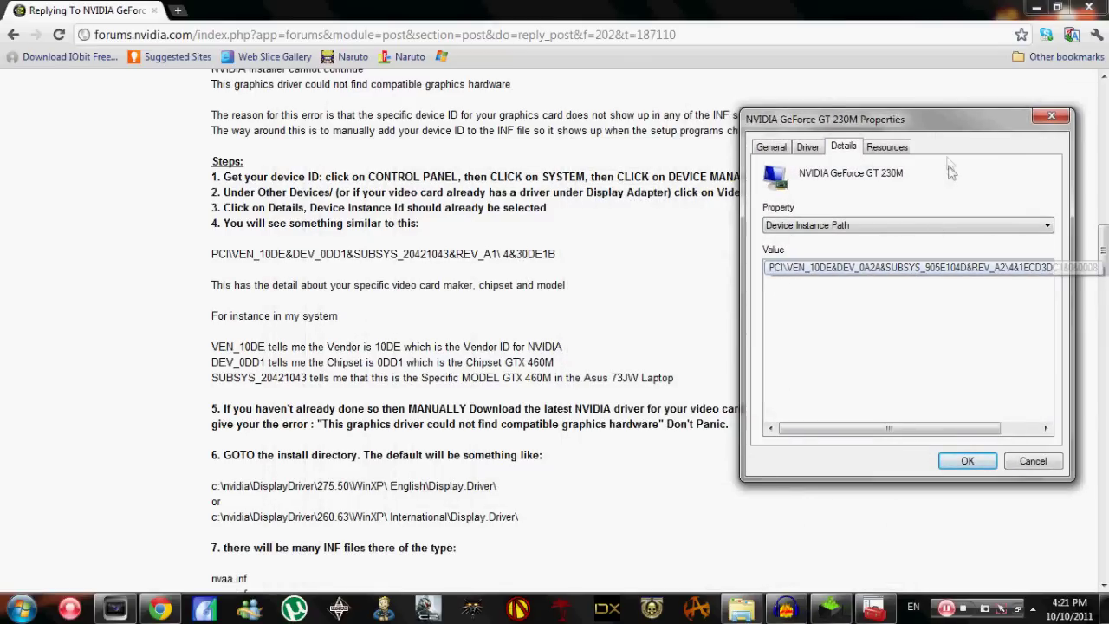
drag(951, 120, 851, 130)
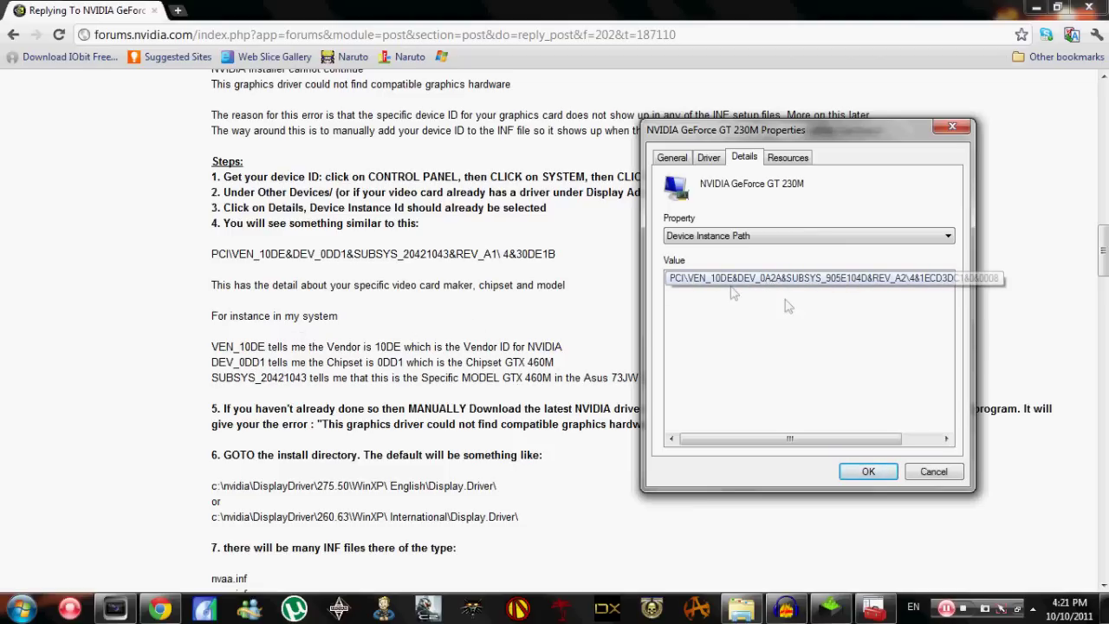
click(488, 385)
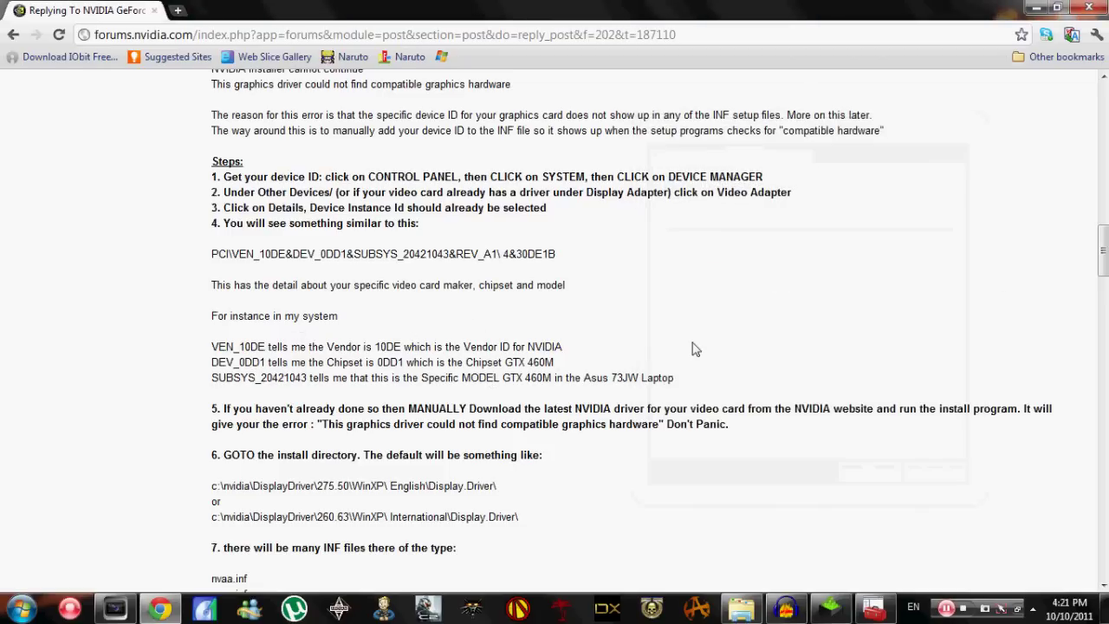
scroll(693, 349, down, 3)
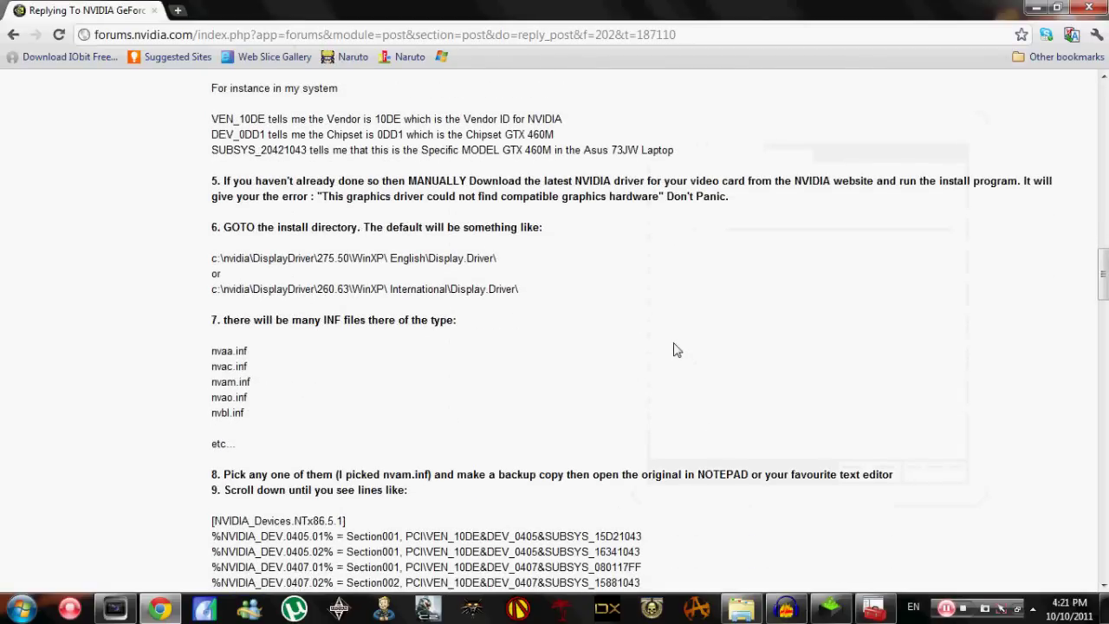
scroll(677, 350, down, 1)
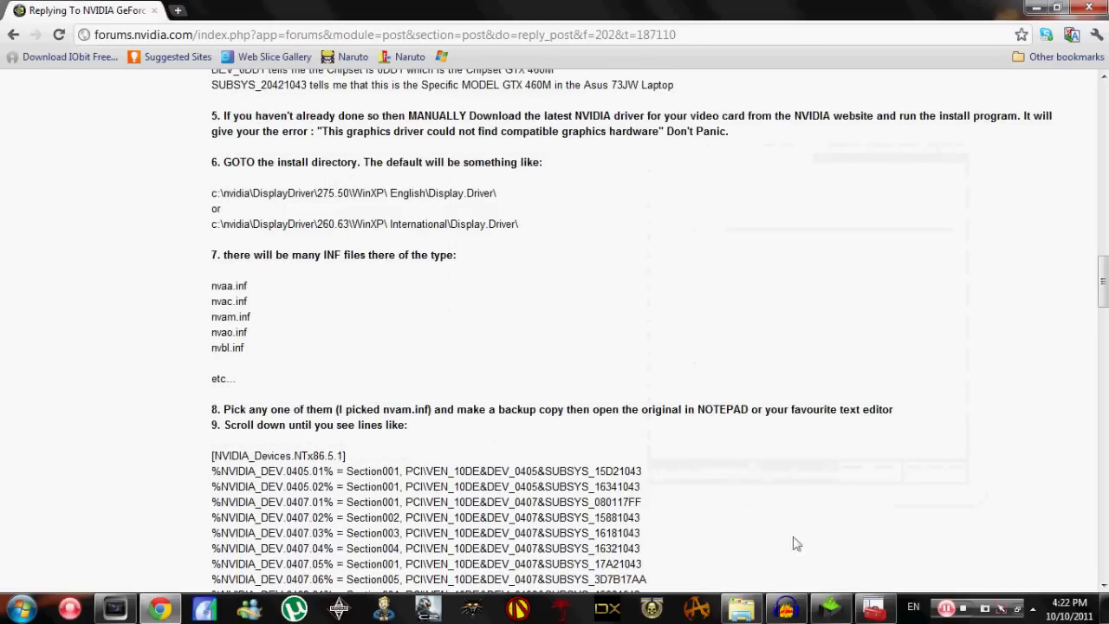
Open the Display.Driver folder inside the 285.38 driver's WinVista_Win7_64 International install directory
click(741, 608)
click(501, 284)
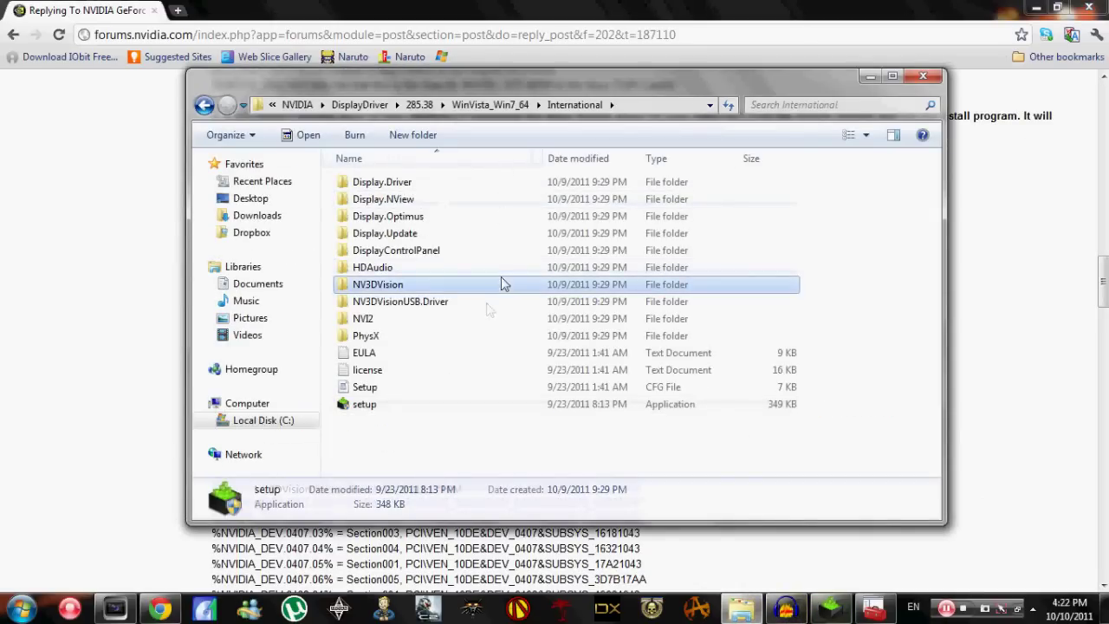
click(398, 403)
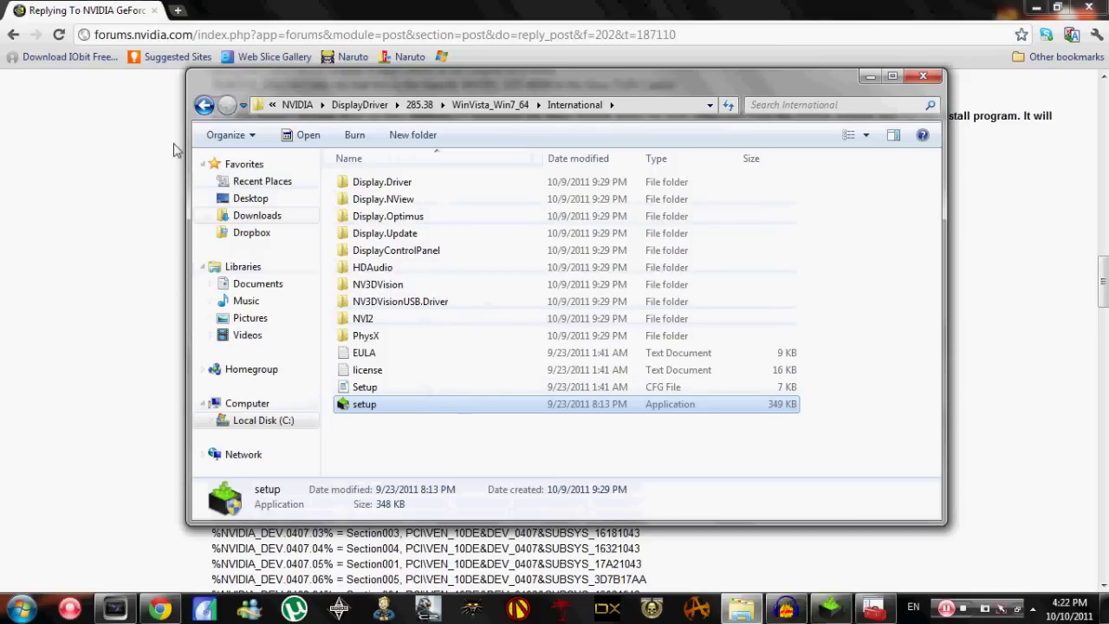
click(842, 312)
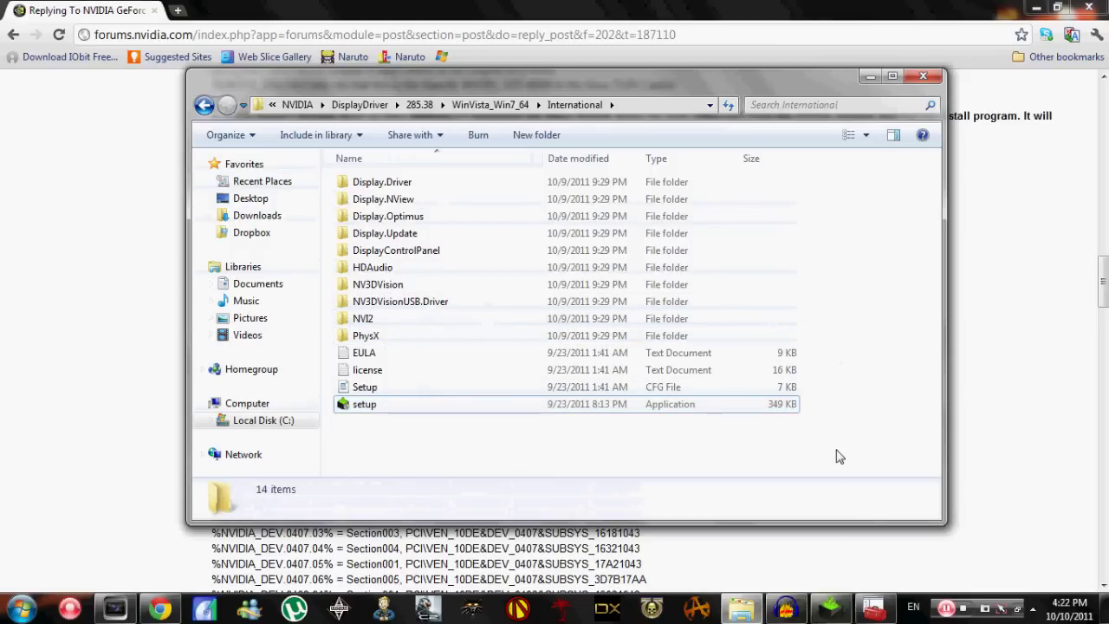
click(524, 184)
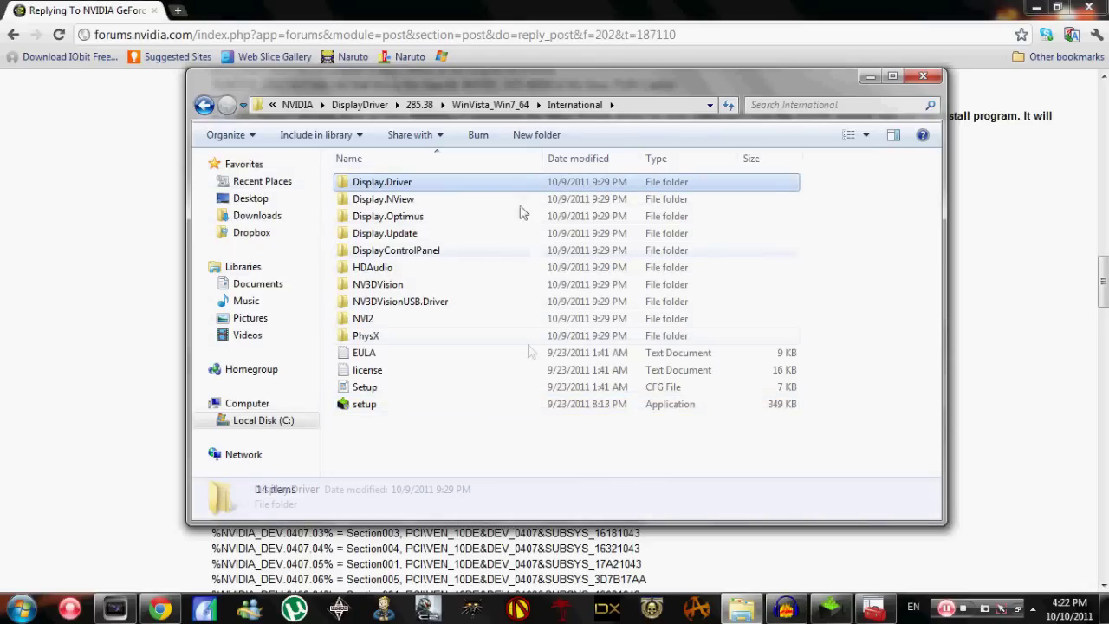
click(421, 406)
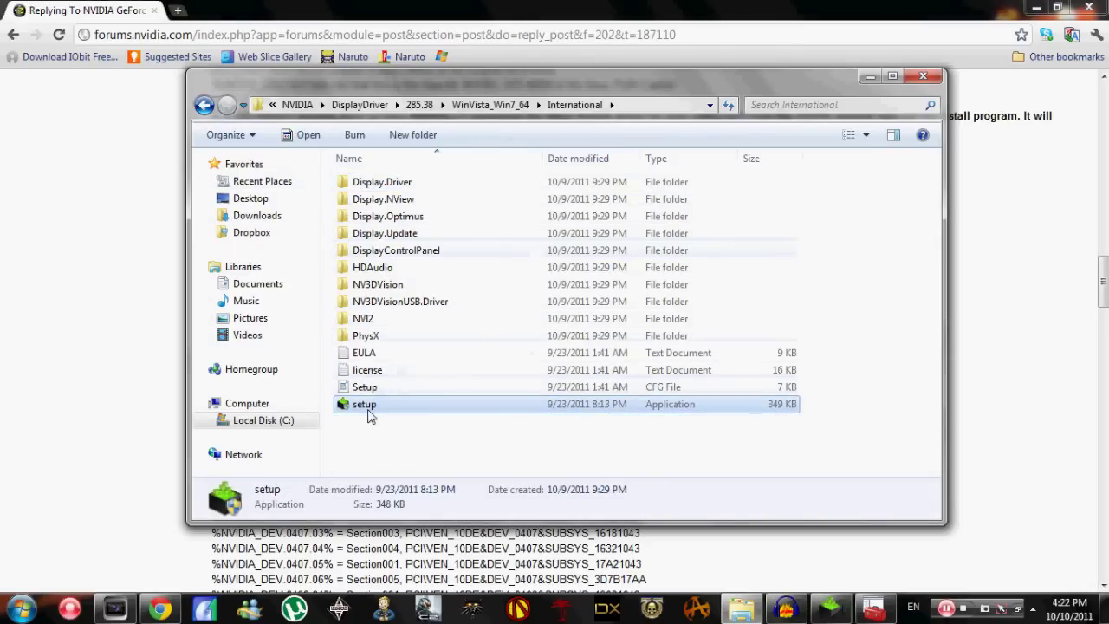
click(372, 269)
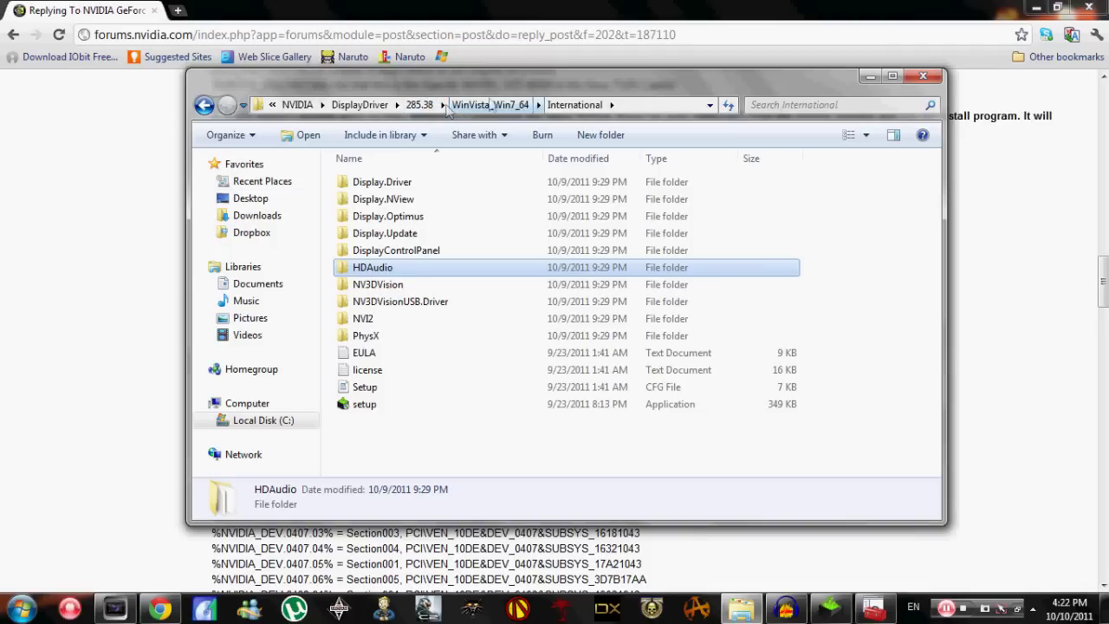
click(387, 250)
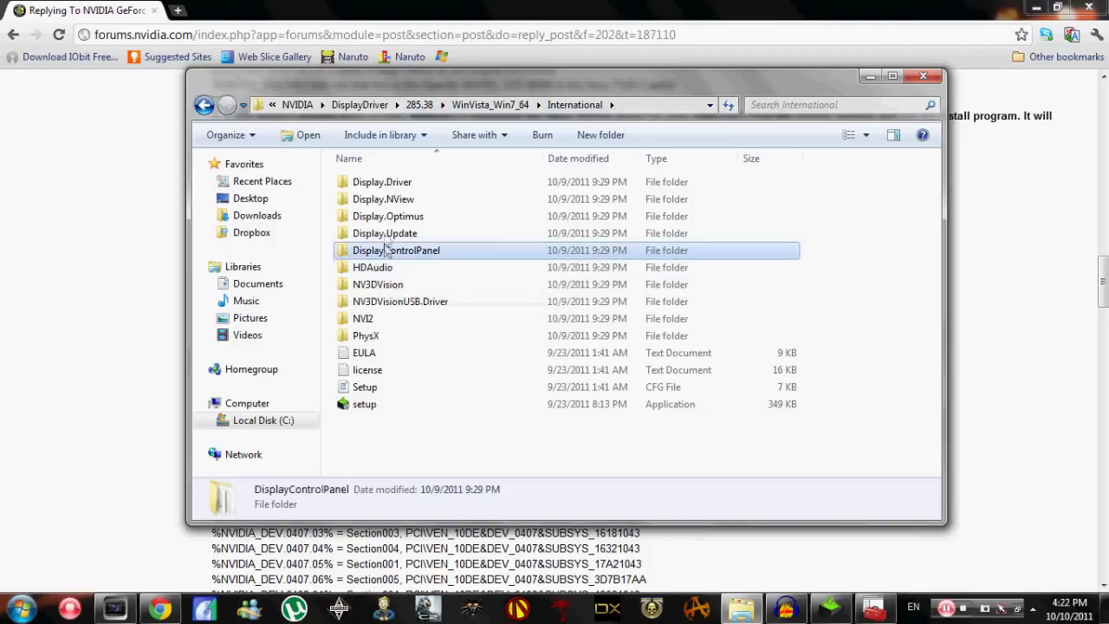
double_click(384, 182)
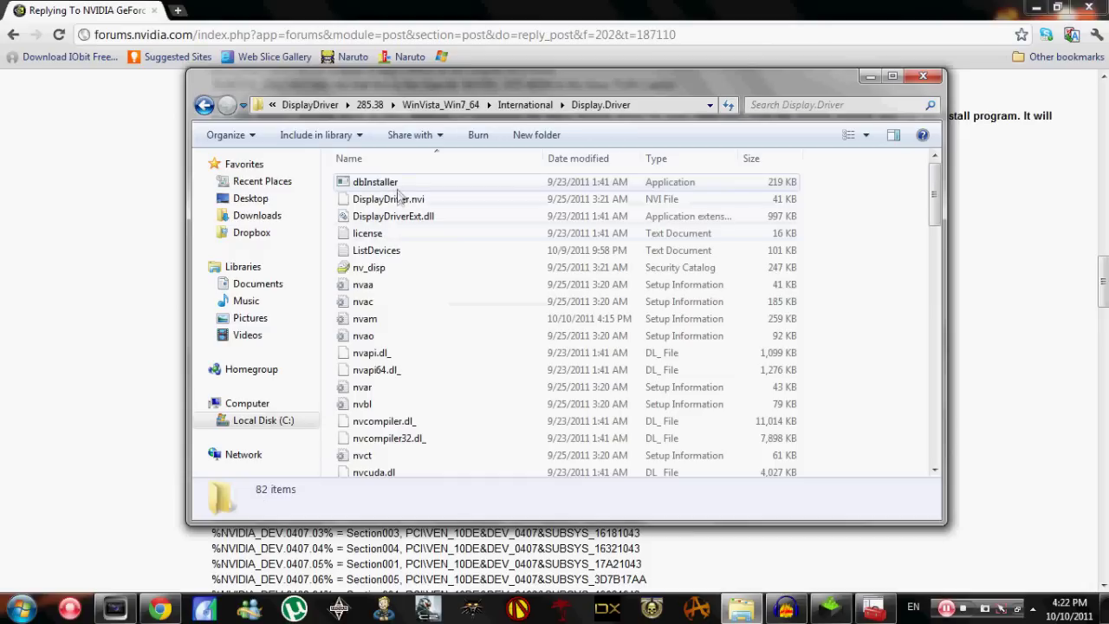
drag(935, 204, 934, 173)
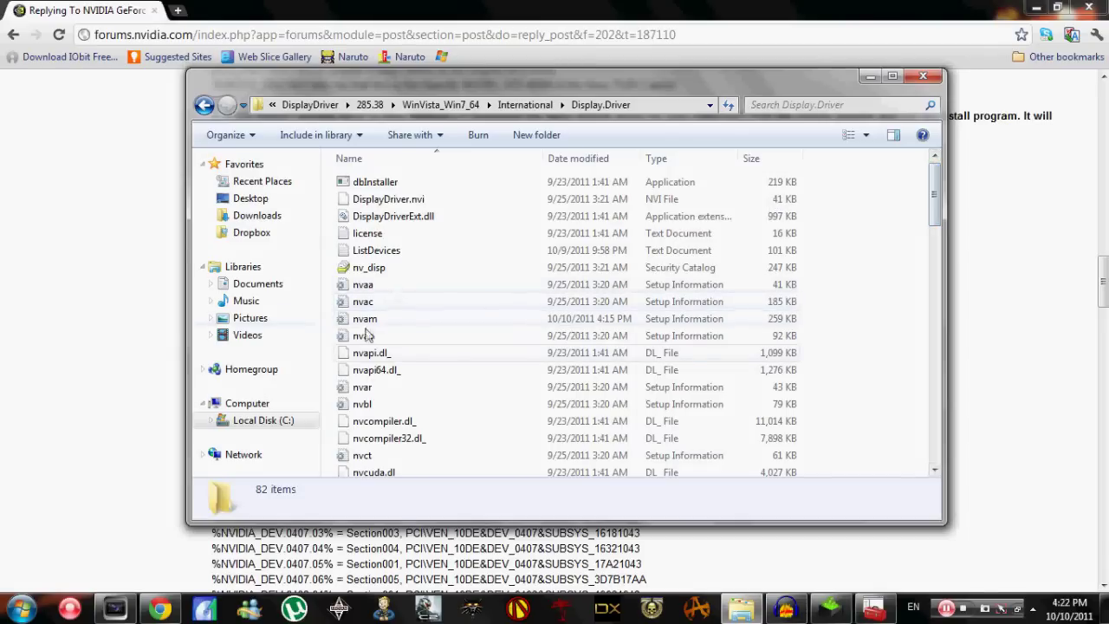
Bring the GT 230M properties back to the front and minimize Device Manager
click(780, 610)
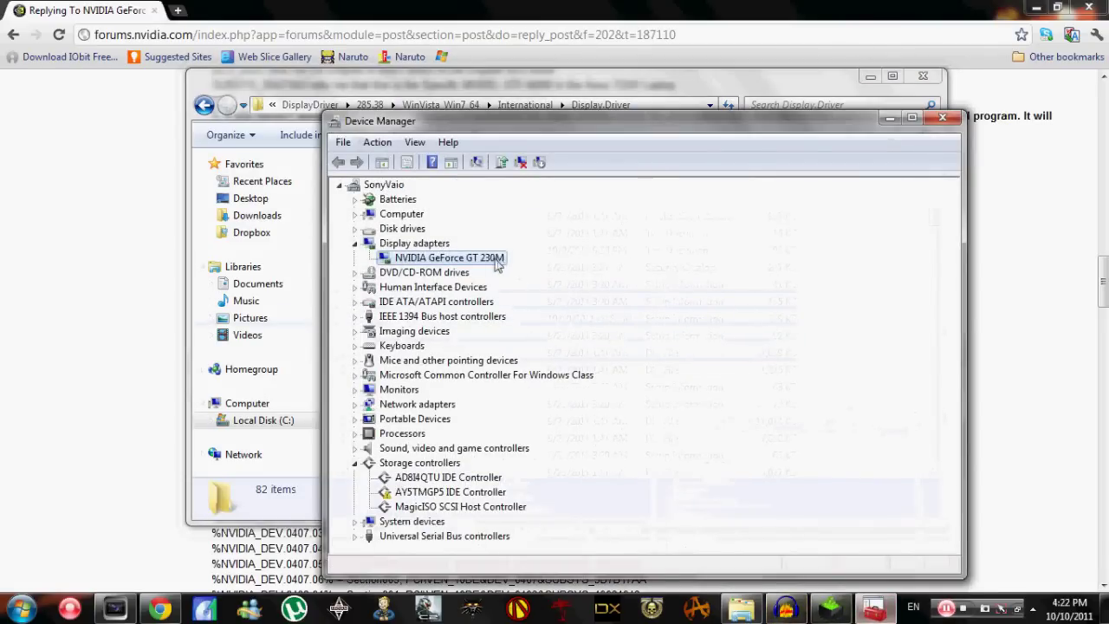
double_click(498, 264)
click(895, 119)
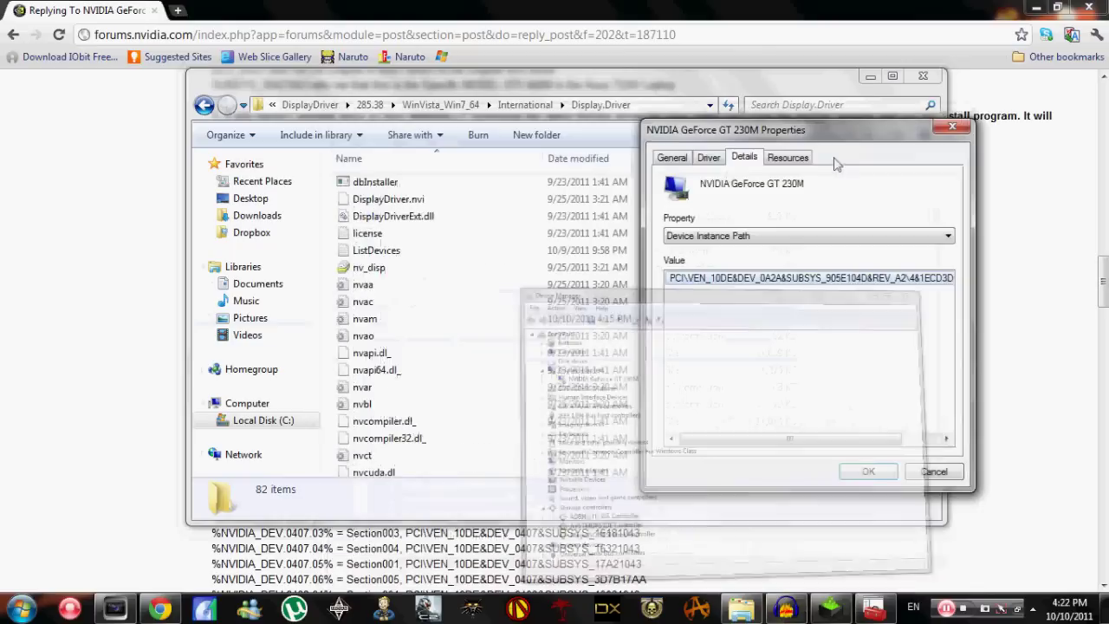
Open the nvam setup information file in Notepad, move its window aside and minimize the driver folder
click(384, 286)
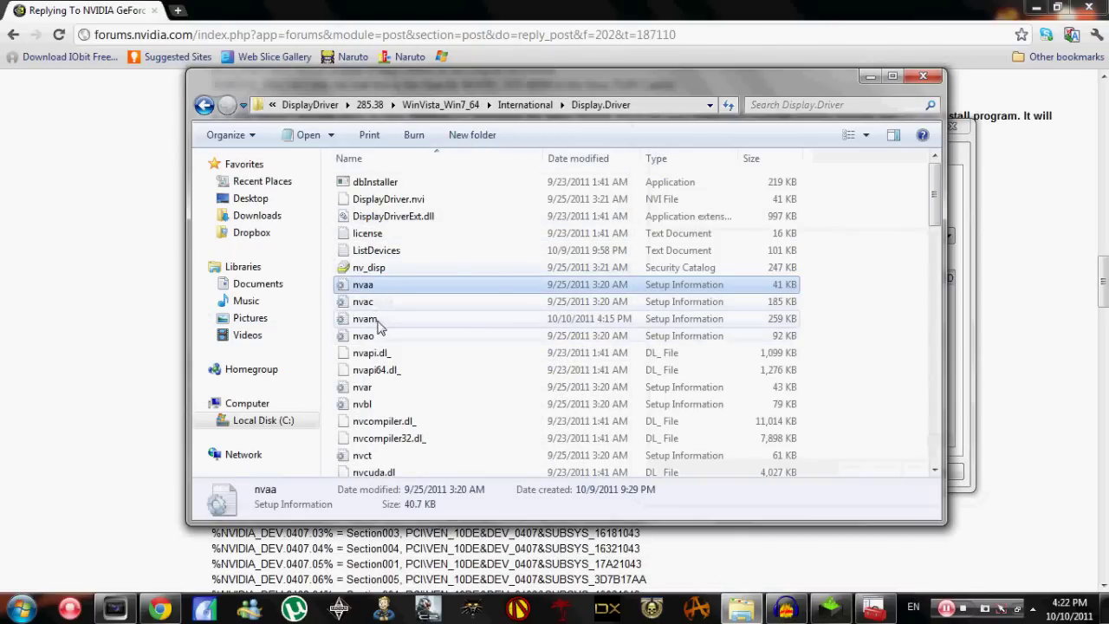
double_click(363, 320)
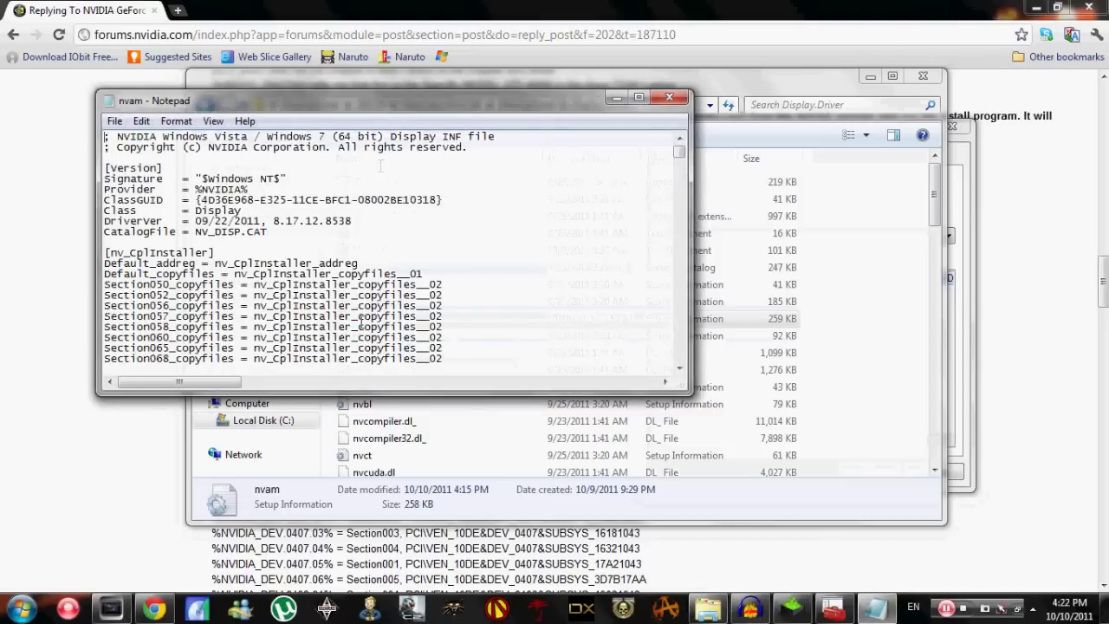
drag(434, 108, 459, 108)
drag(706, 143, 692, 126)
drag(628, 108, 883, 174)
click(874, 77)
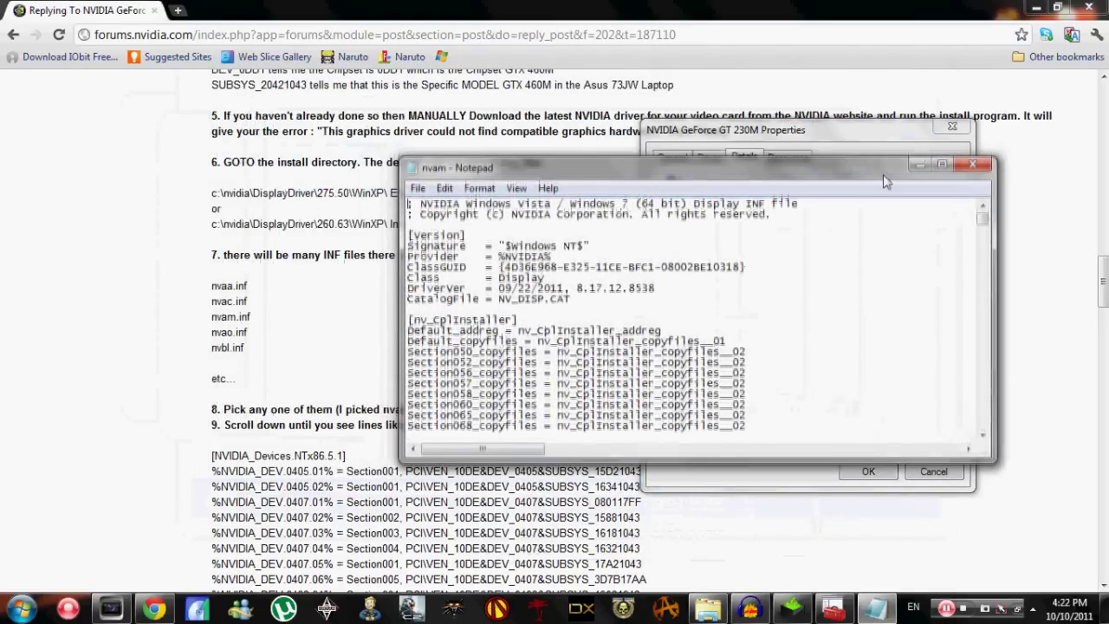
Read the guide's step on device lines and locate the NVIDIA_SetA_Devices.NTamd64.6.0 section in the maximized nvam file
click(362, 380)
scroll(362, 379, down, 3)
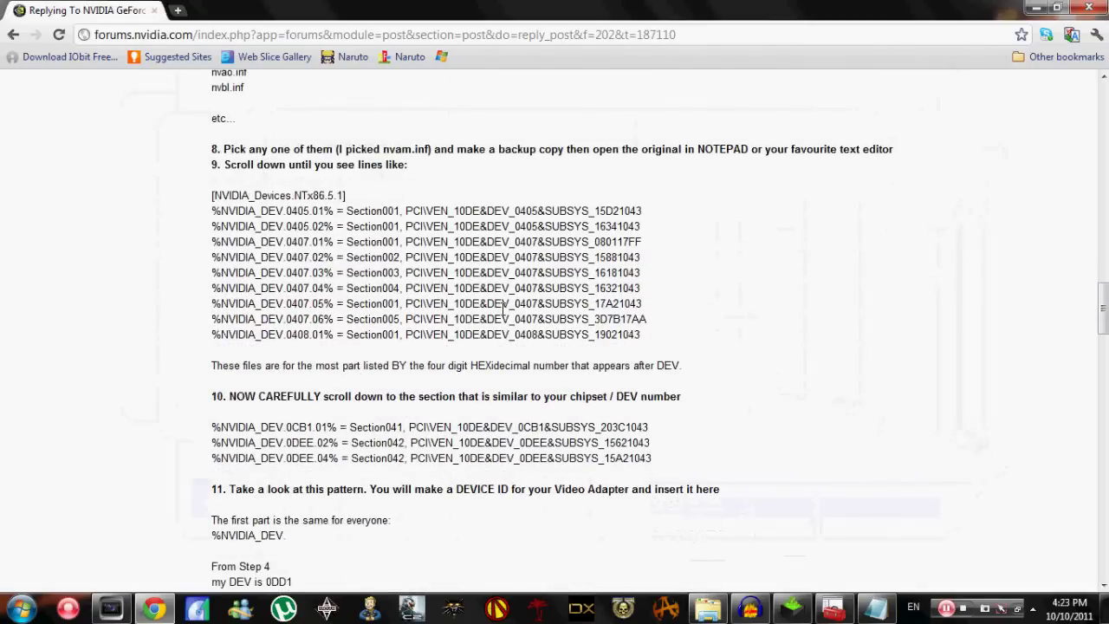
drag(657, 340, 445, 243)
click(719, 464)
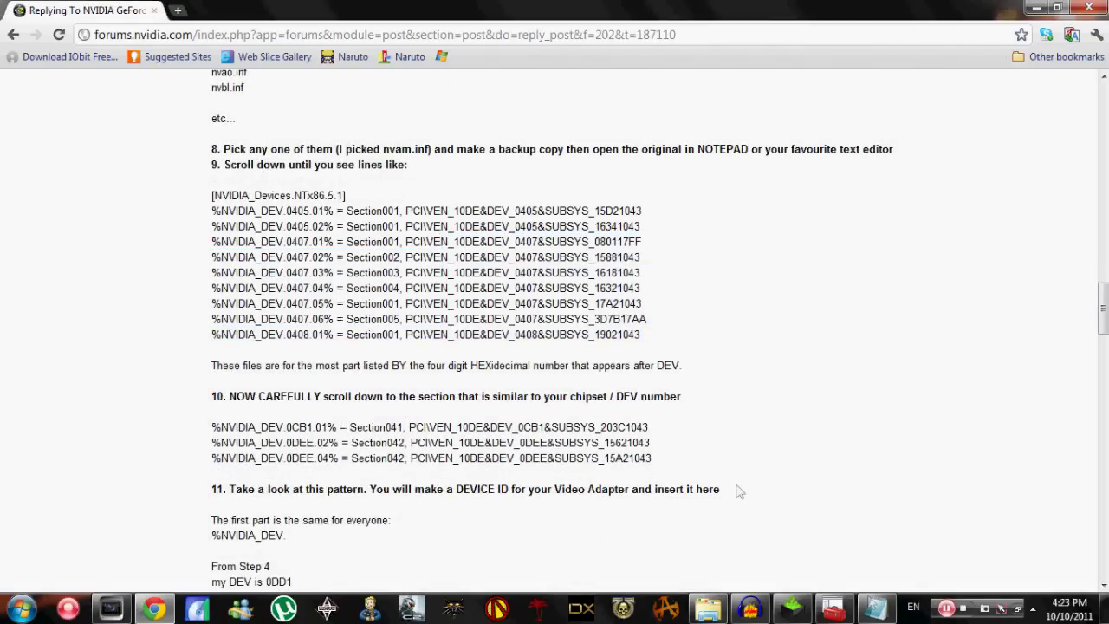
click(875, 608)
double_click(690, 163)
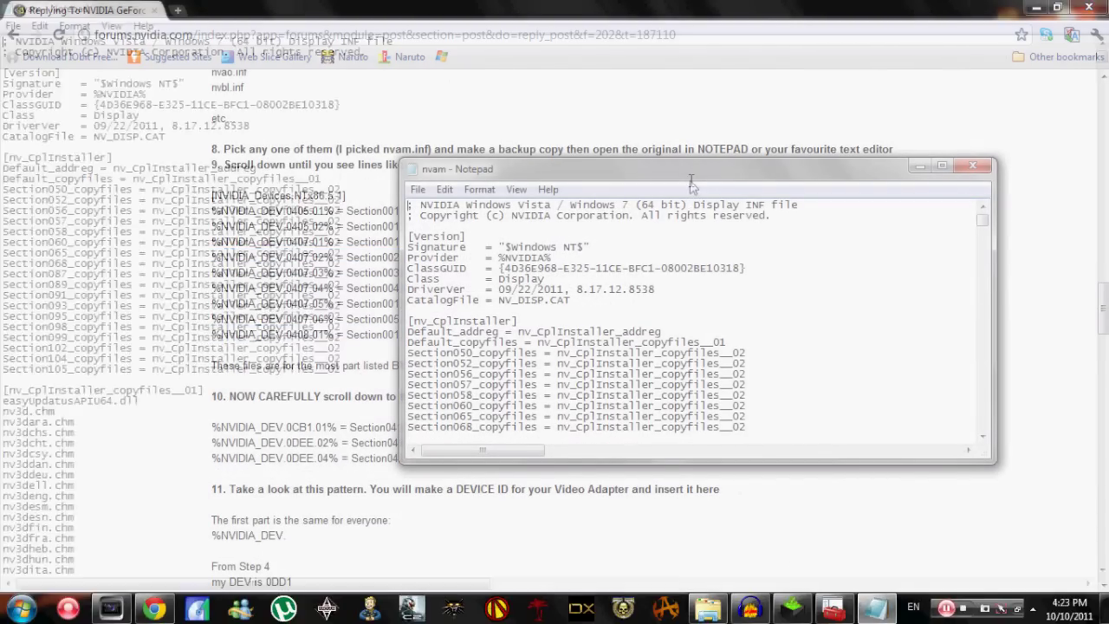
drag(1102, 54, 1102, 85)
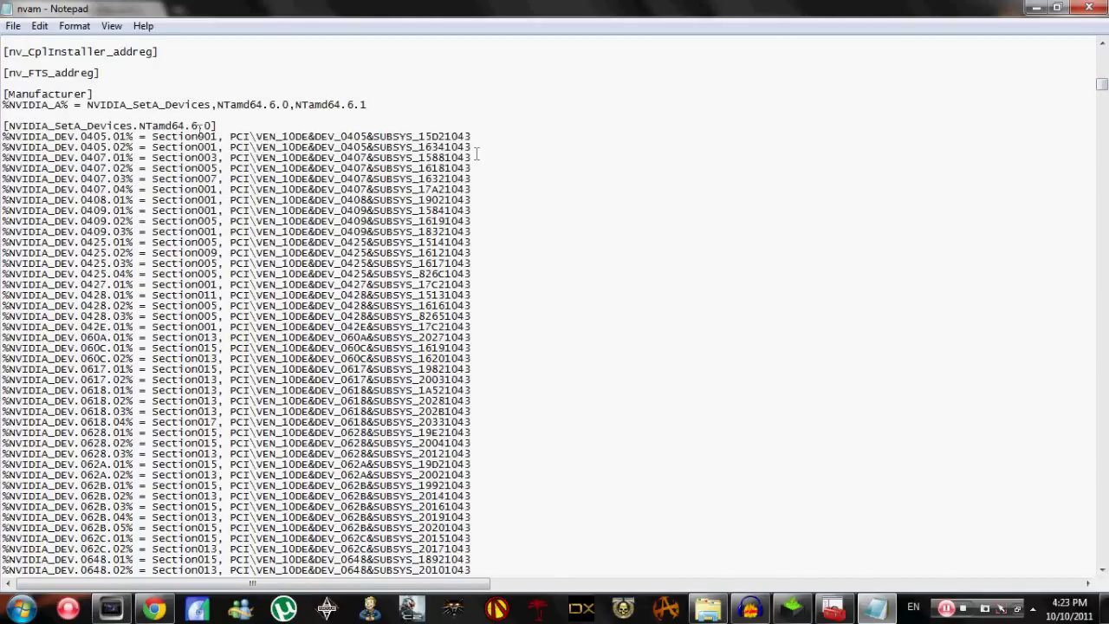
mouse_move(1103, 84)
mouse_down()
mouse_move(1101, 130)
mouse_move(1104, 94)
mouse_up()
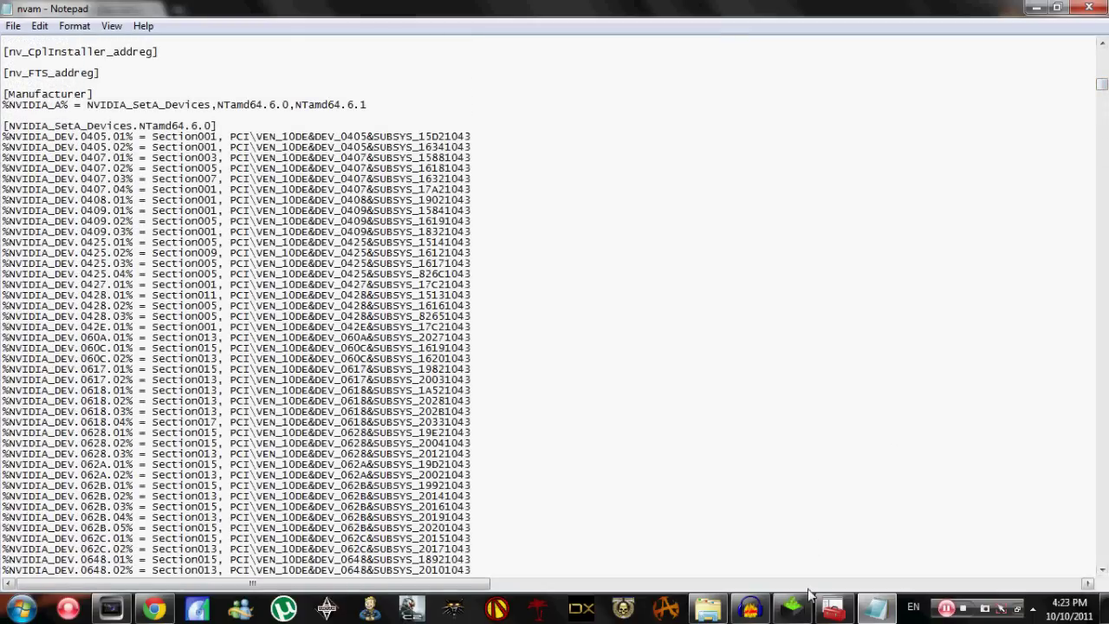
Read steps 10 and 11 of the forum guide on finding the matching DEV section and building the device ID line
click(154, 608)
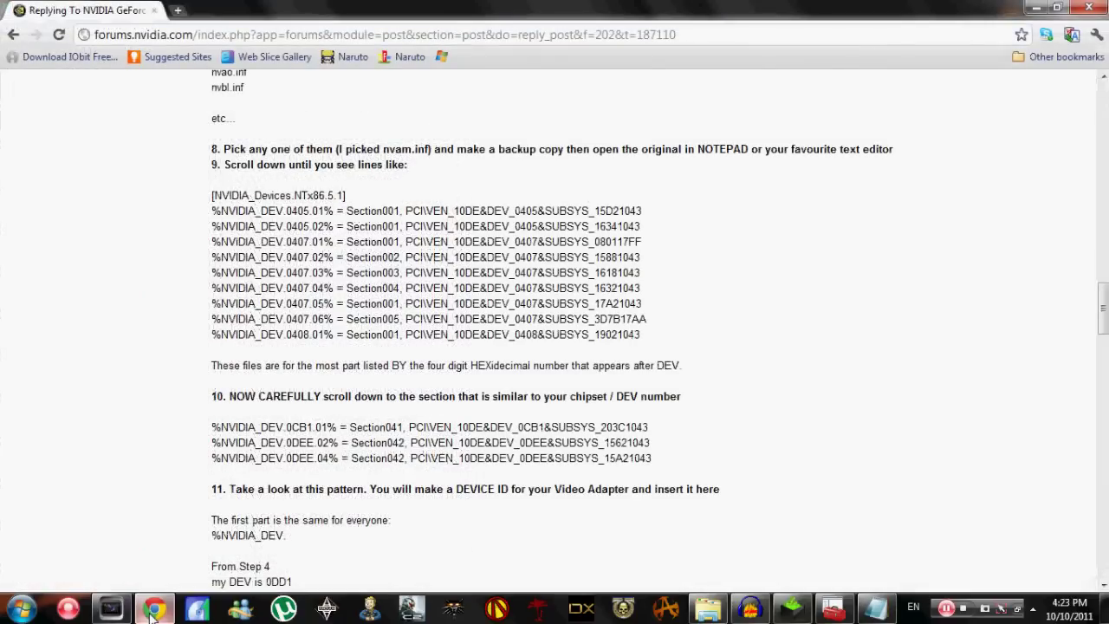
scroll(481, 317, down, 1)
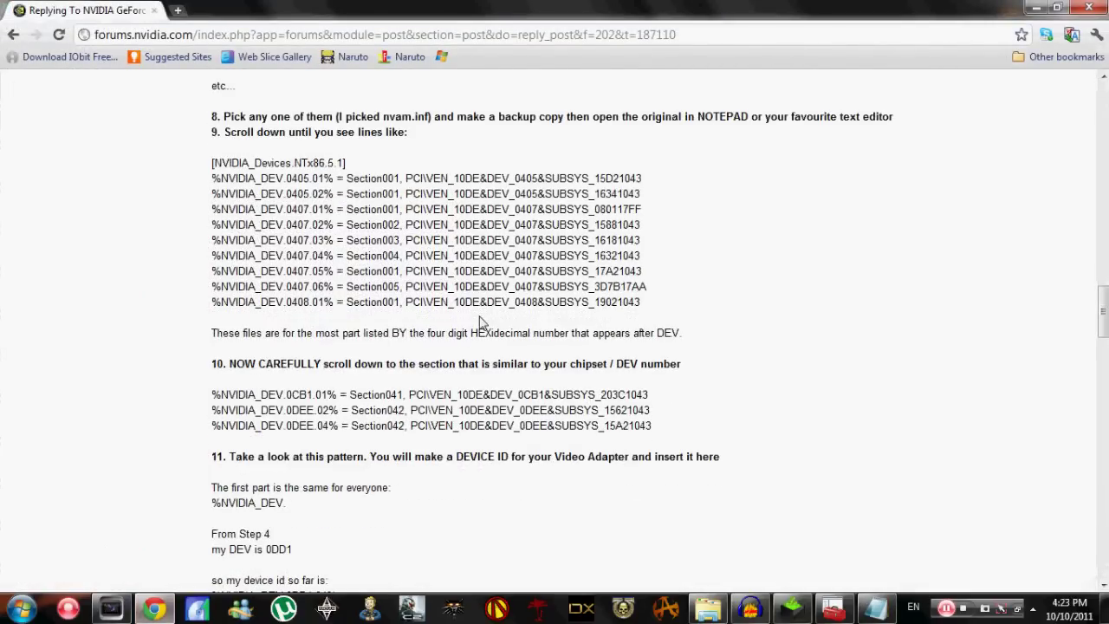
drag(216, 202, 363, 212)
click(497, 234)
scroll(496, 234, down, 1)
scroll(497, 234, down, 3)
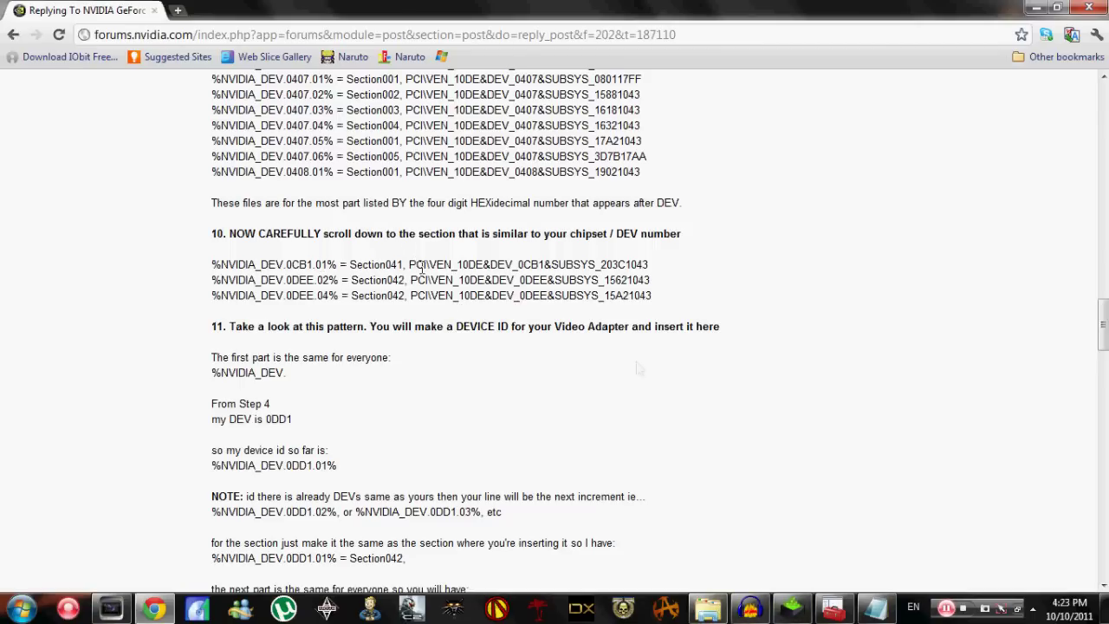
Examine the full Device Instance Path in the GT 230M properties over the forum guide and return to the nvam file
click(833, 609)
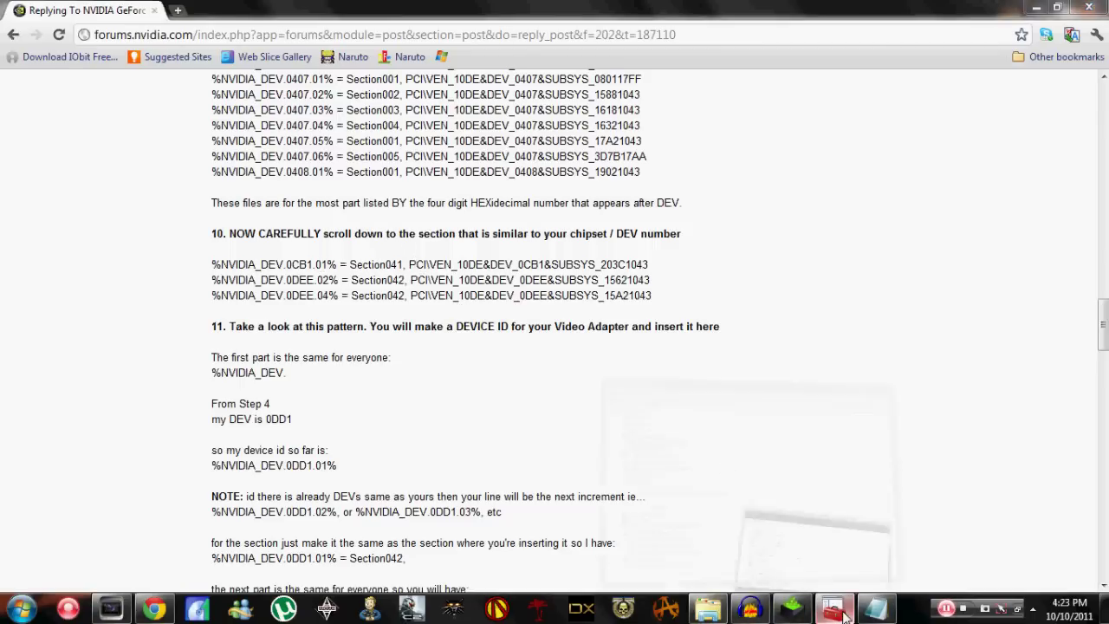
double_click(446, 260)
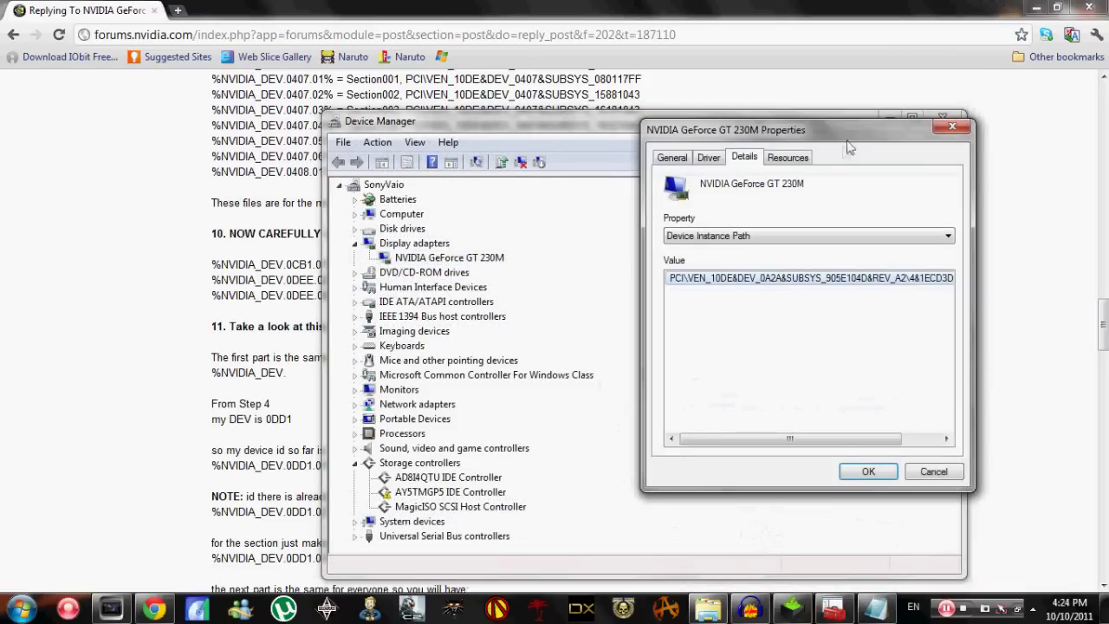
drag(850, 147, 702, 121)
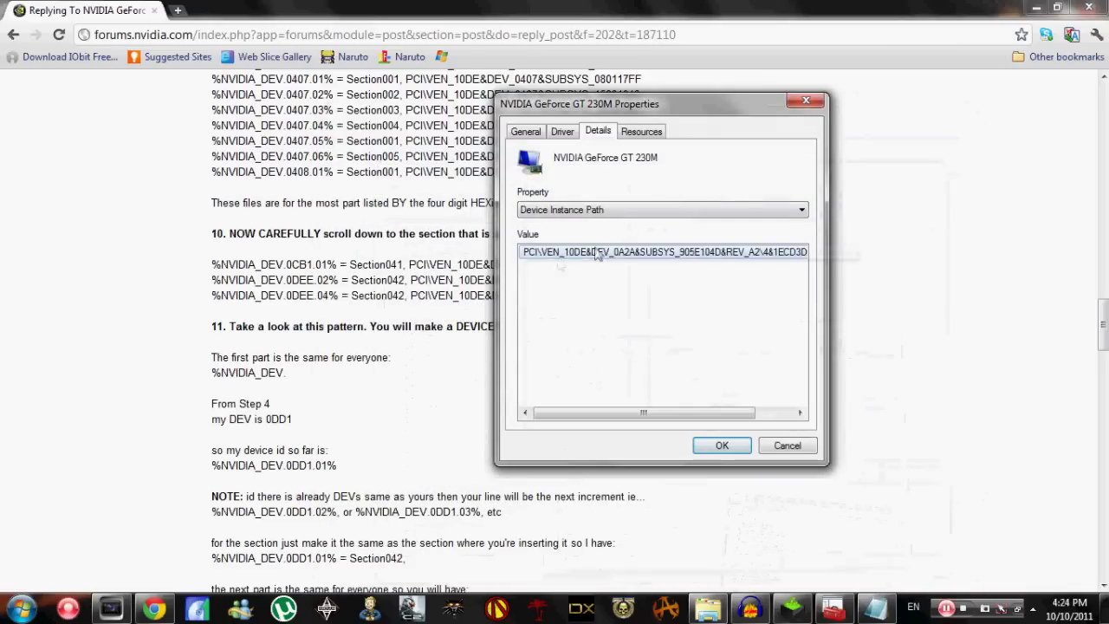
click(546, 261)
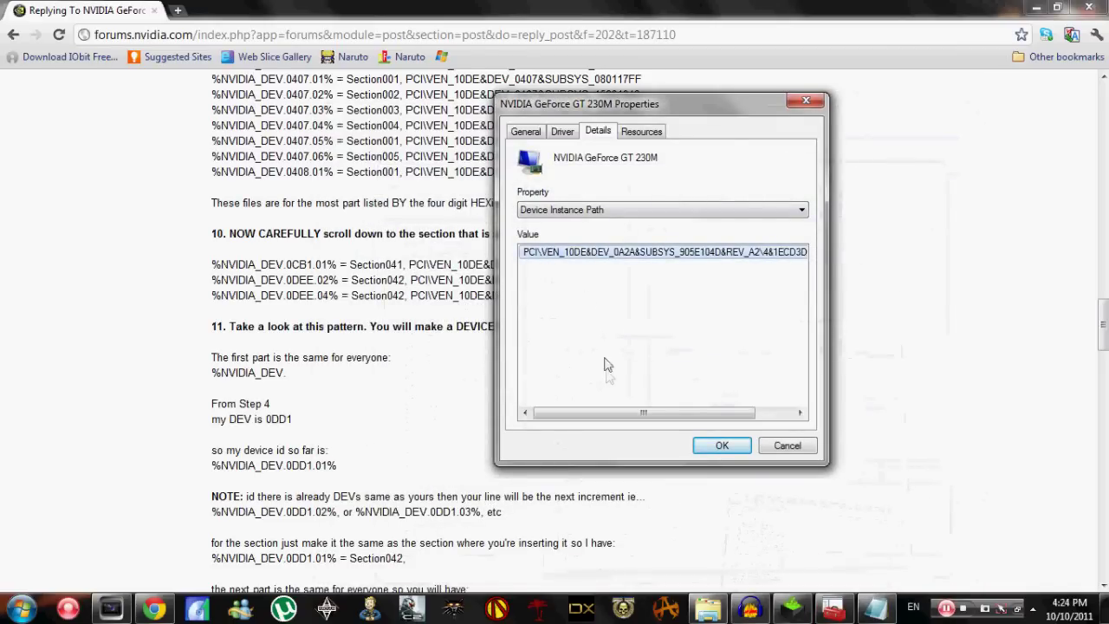
drag(606, 412, 589, 269)
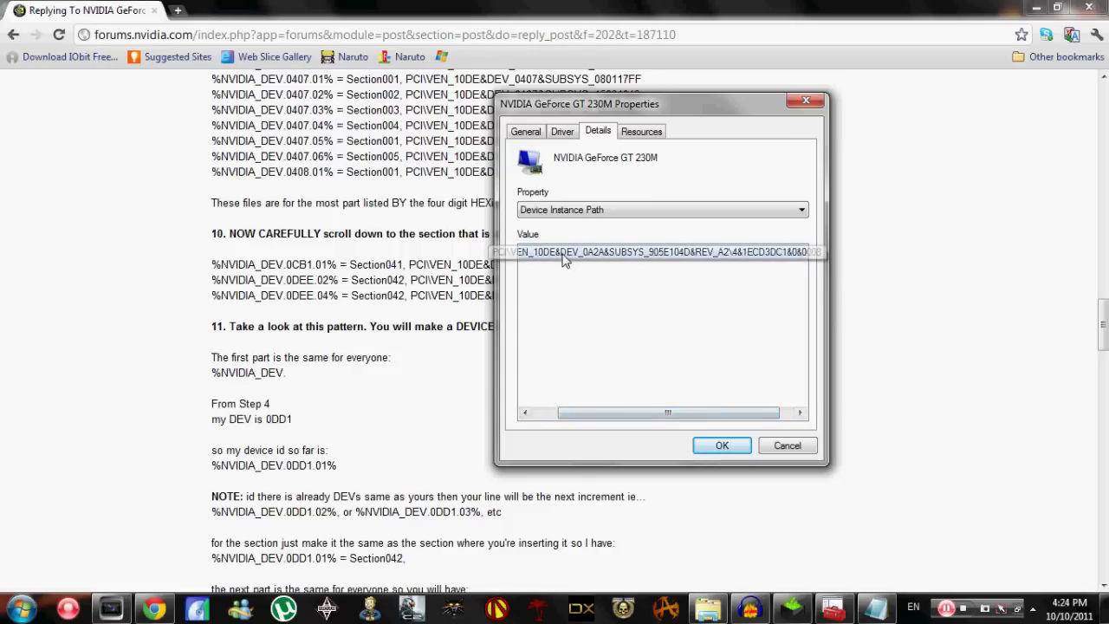
click(631, 318)
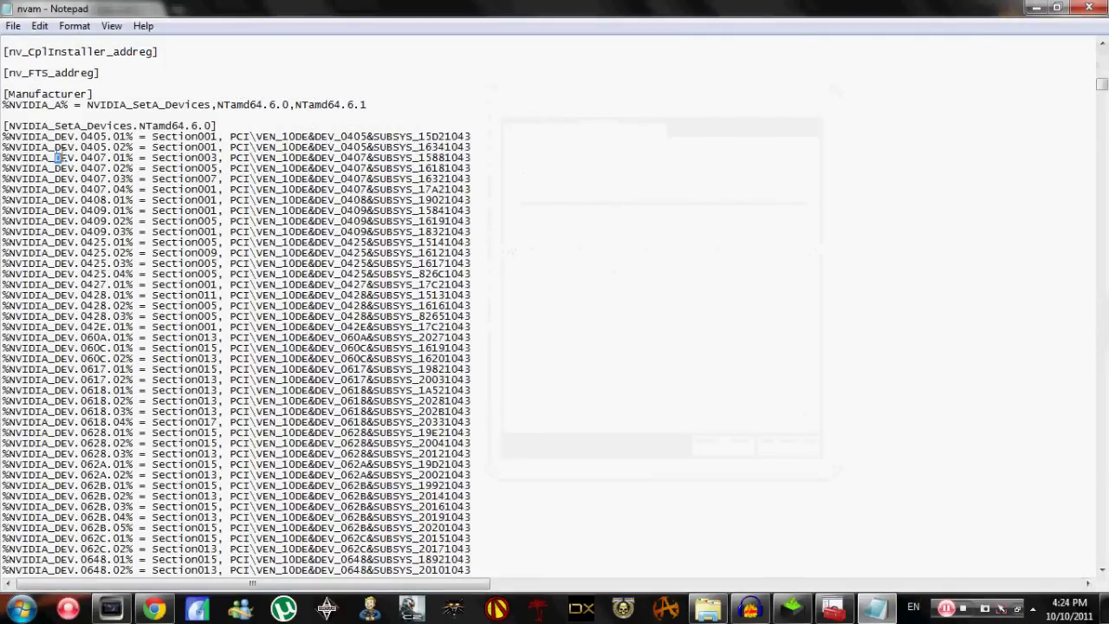
Locate where DEV 0A2A belongs in the NTamd64.6.0 device list and insert an empty line after the 0A28.01 entry
click(90, 153)
drag(1104, 87, 1104, 97)
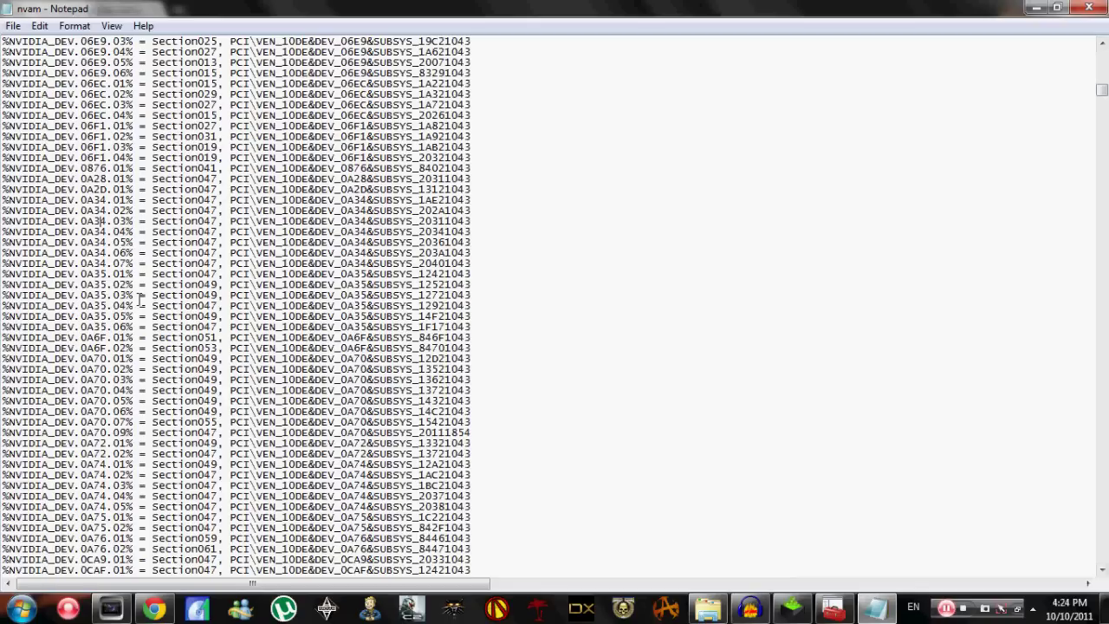
drag(82, 189, 108, 189)
drag(472, 189, 12, 192)
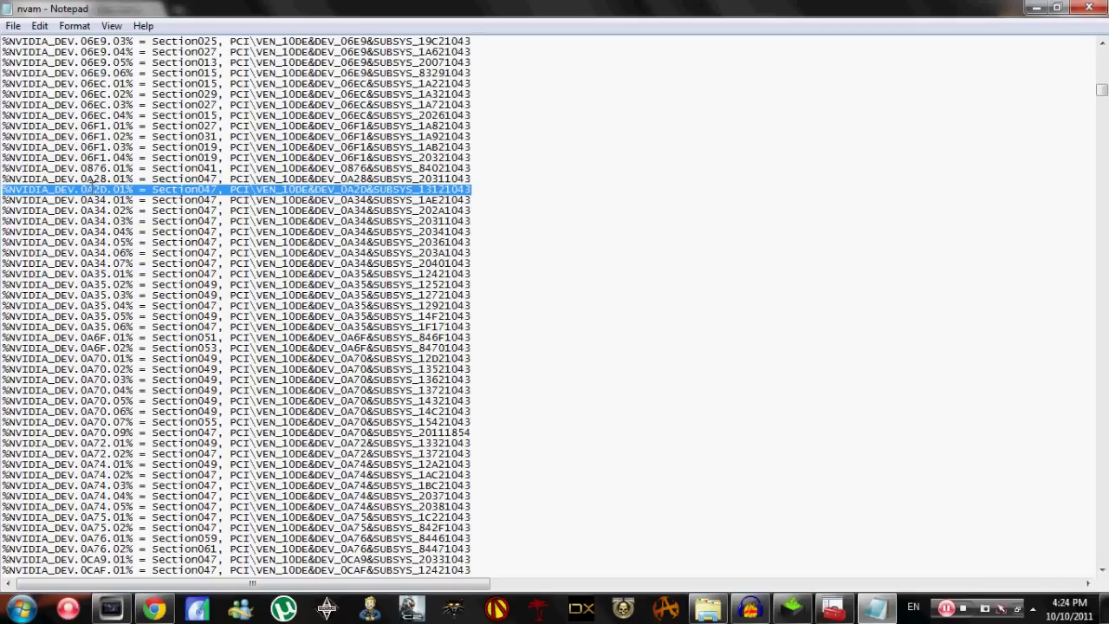
click(107, 180)
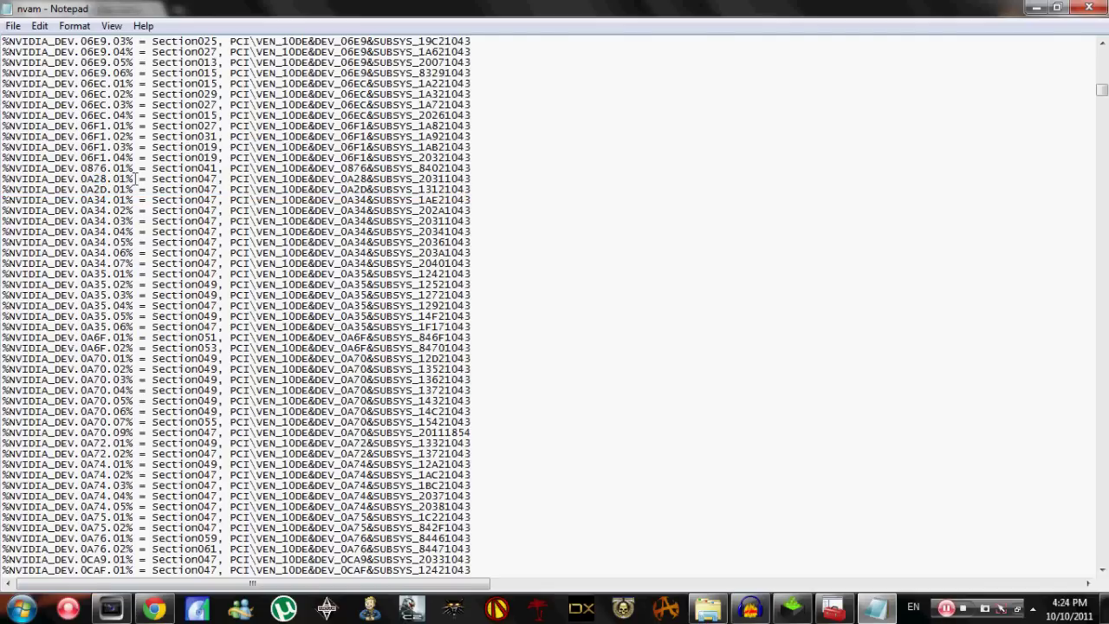
click(474, 178)
key(Return)
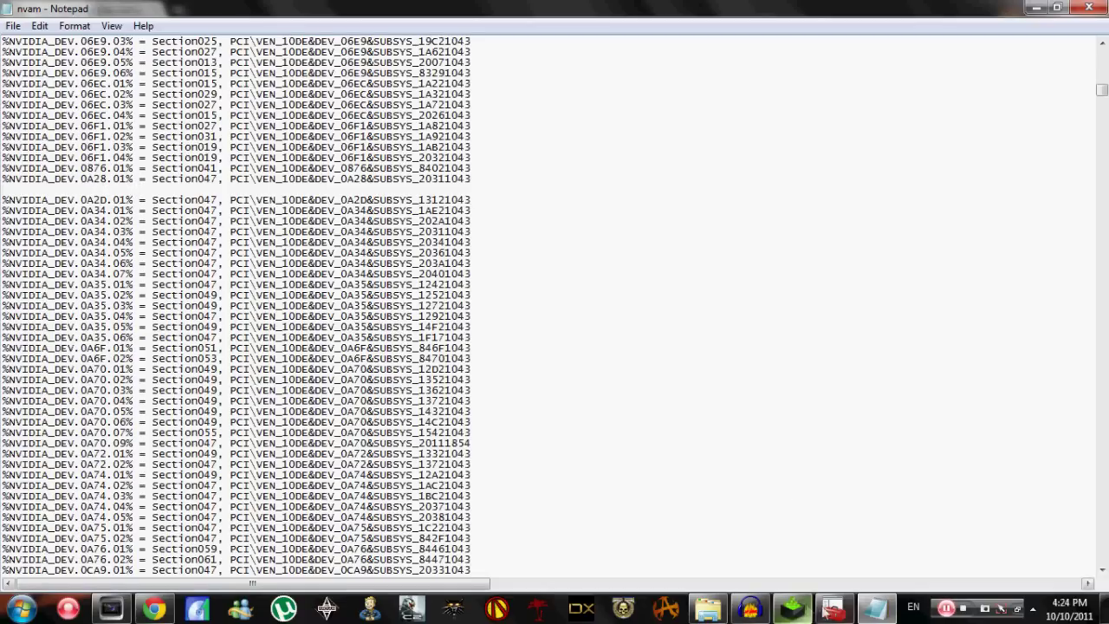
Examine the GT 230M's Device Instance Path beside the nvam file, moving the properties window clear of the device lines
click(833, 609)
click(834, 611)
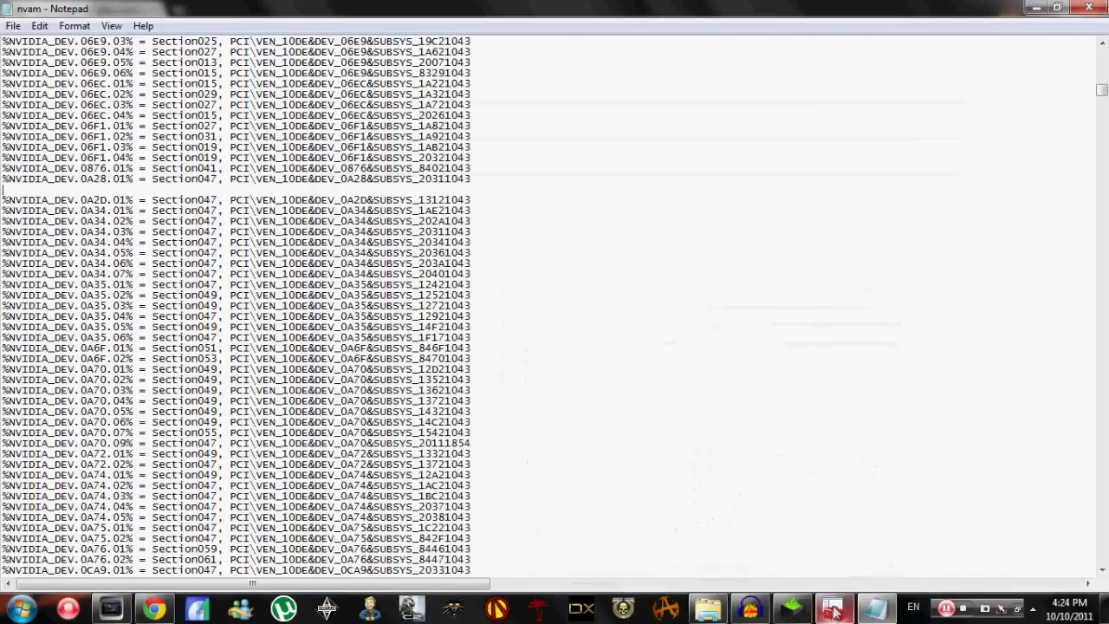
click(877, 609)
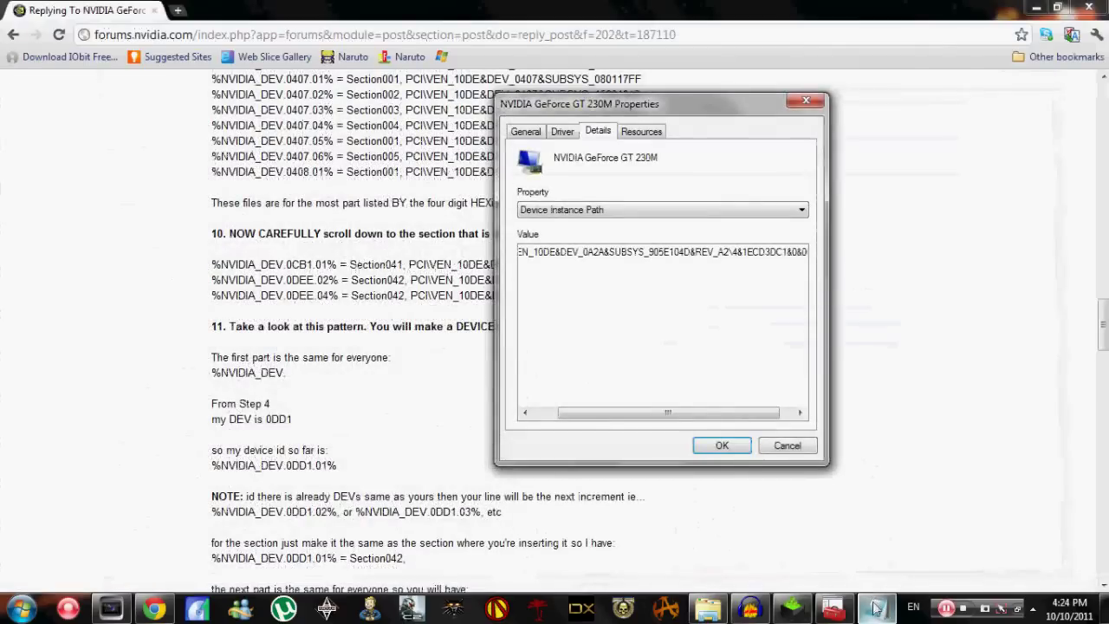
click(877, 609)
click(833, 609)
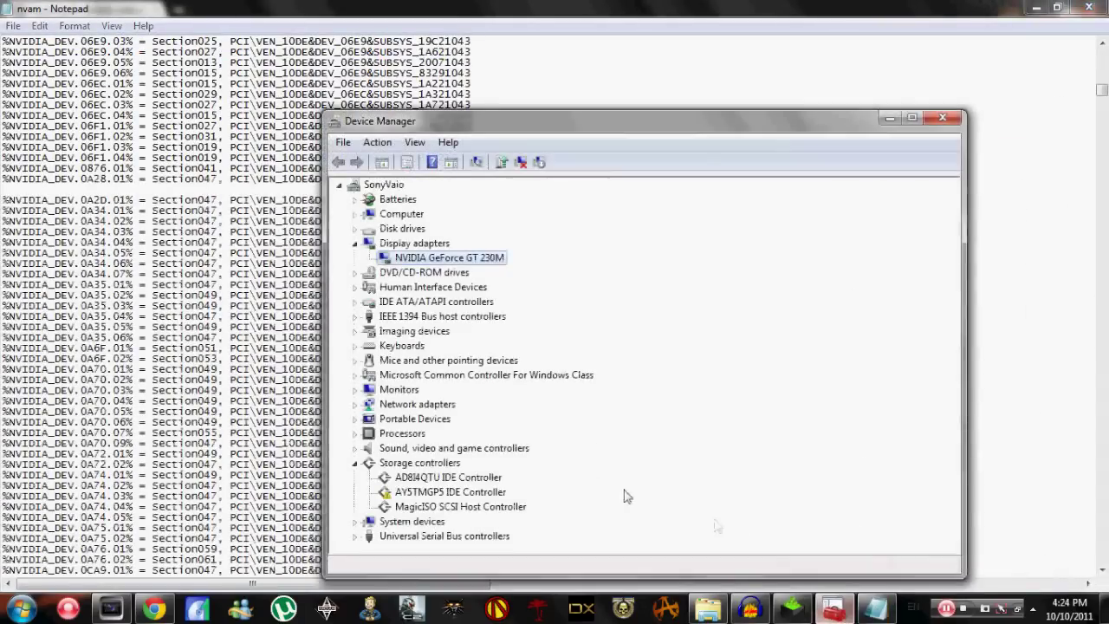
double_click(461, 260)
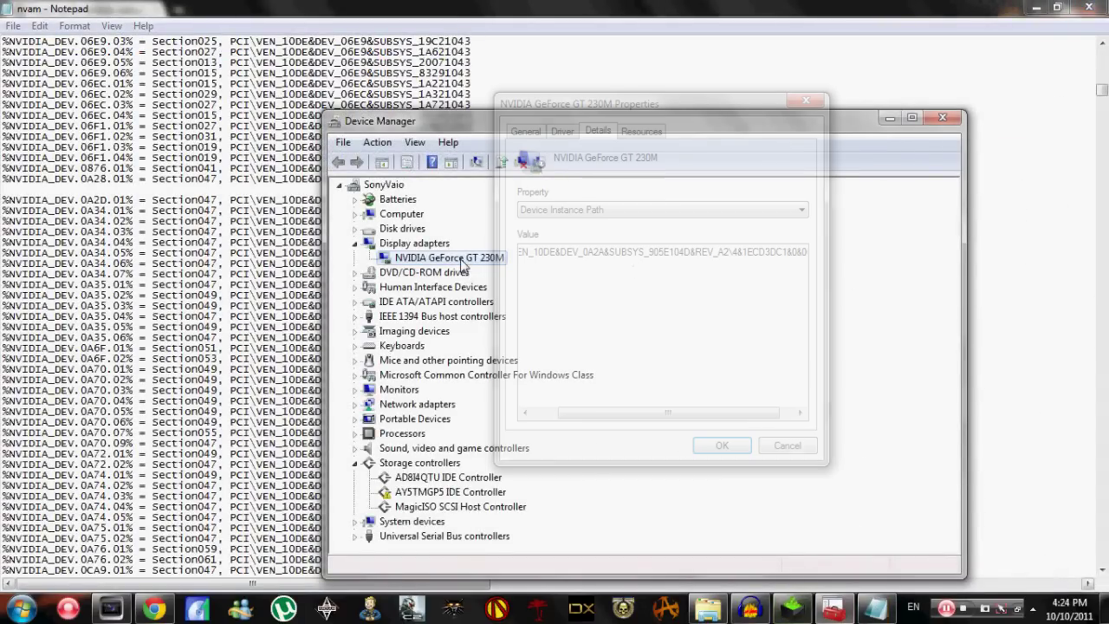
drag(624, 103, 703, 96)
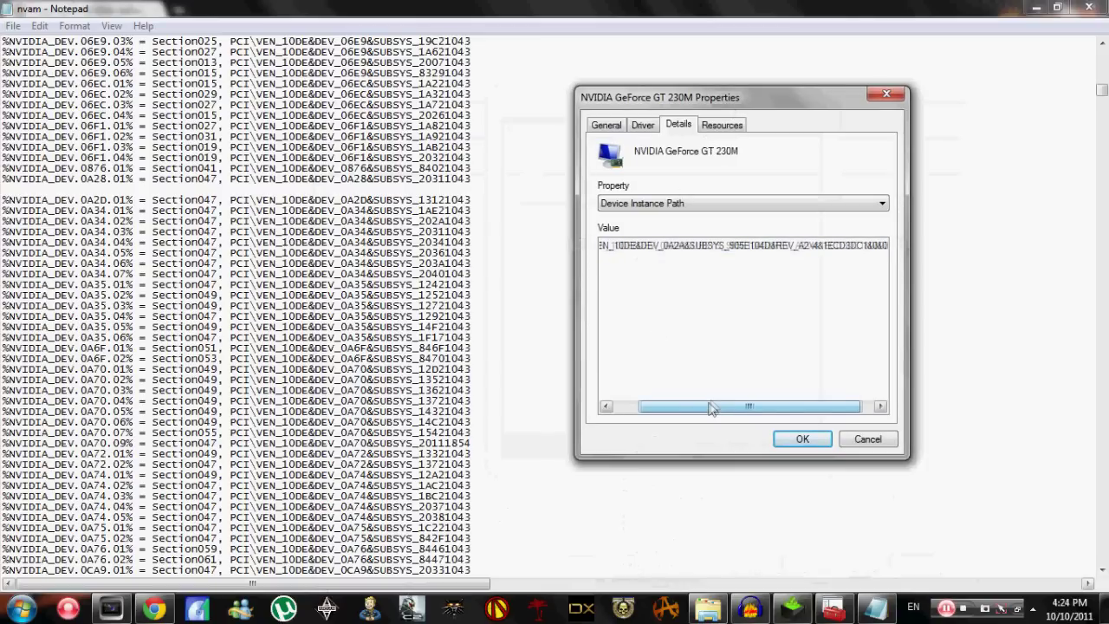
click(544, 186)
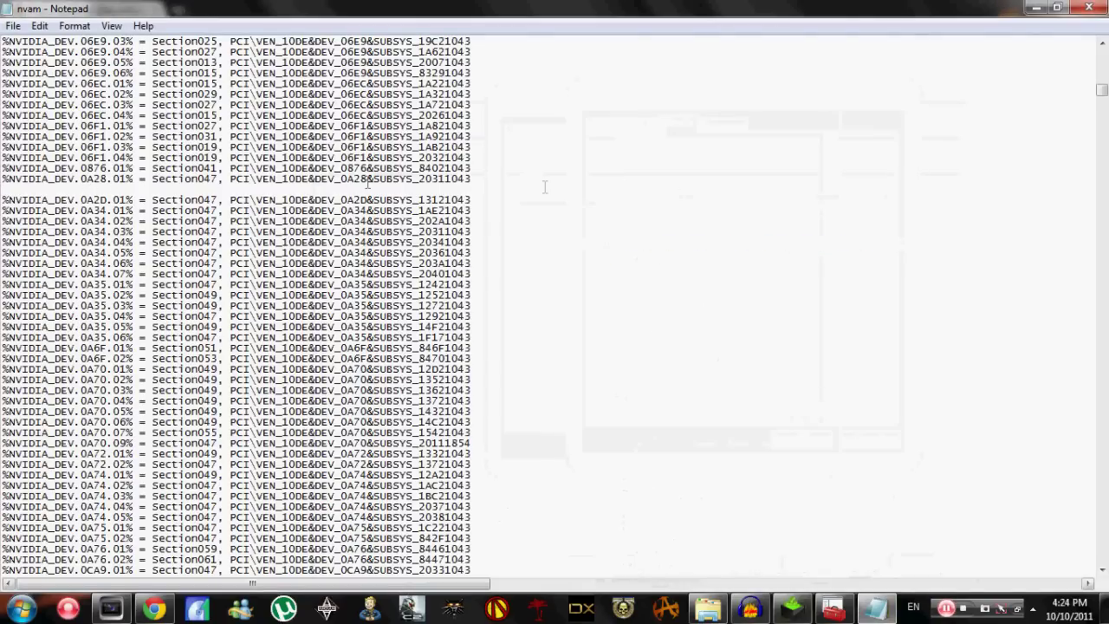
Begin the new device entry on the empty line with %NVIDIA_DEV.0A2A.01%
text(%NV)
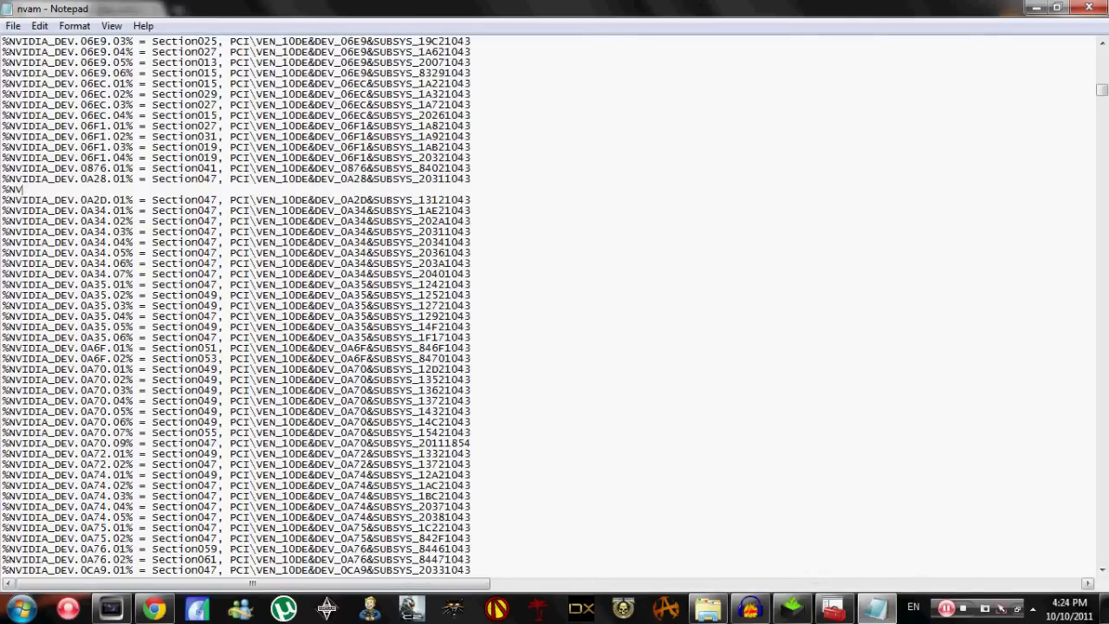
text(IDIA_DEV.0A2A.)
drag(113, 189, 80, 189)
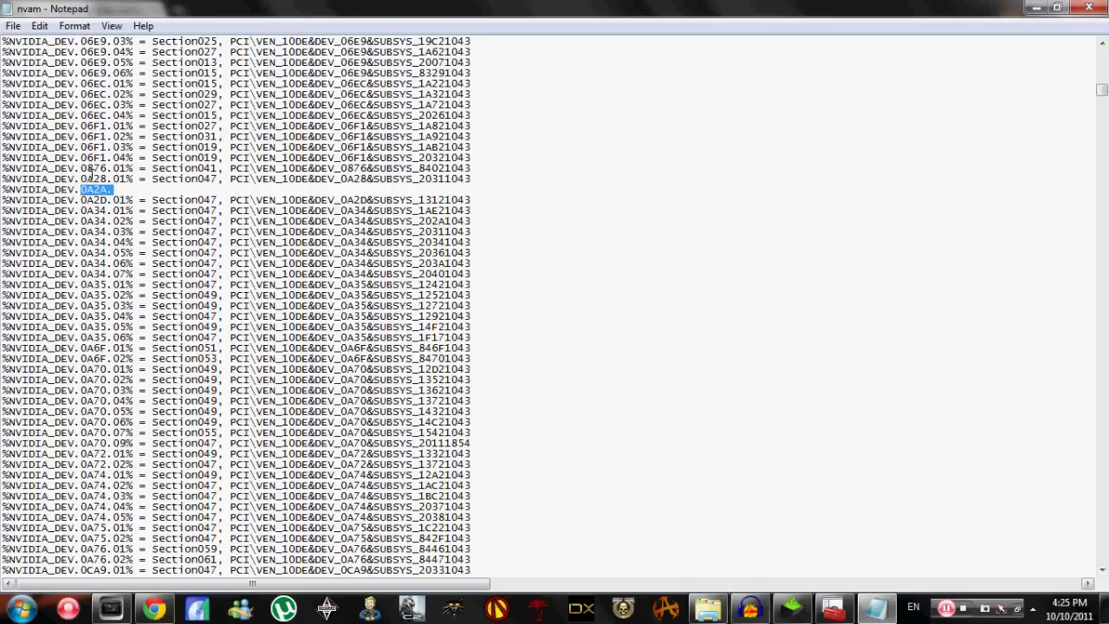
key(End)
text(01)
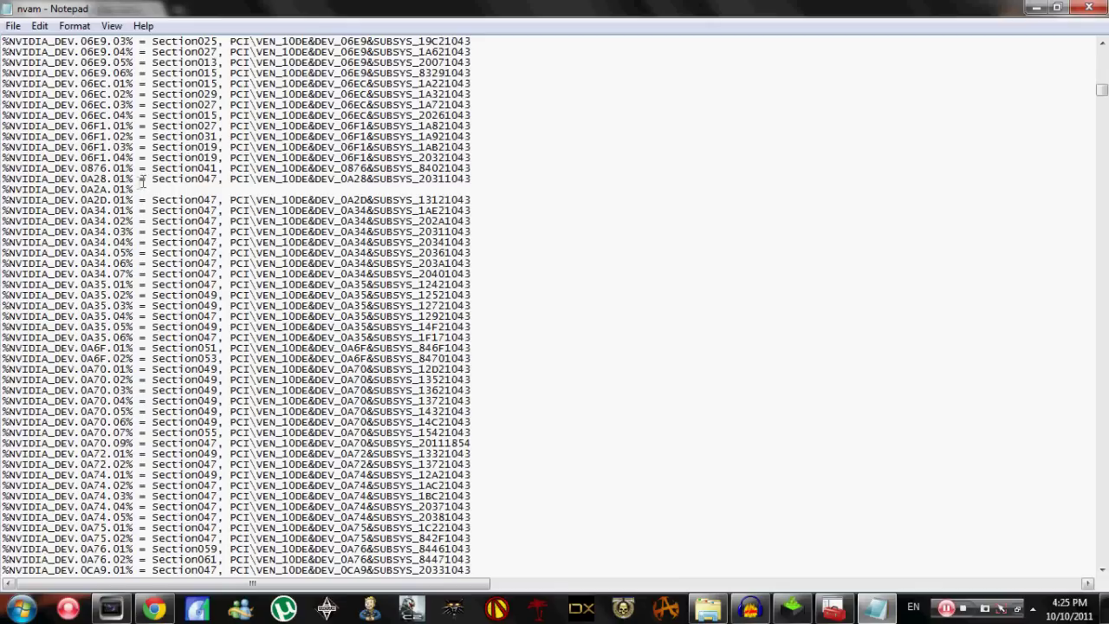
drag(134, 189, 78, 191)
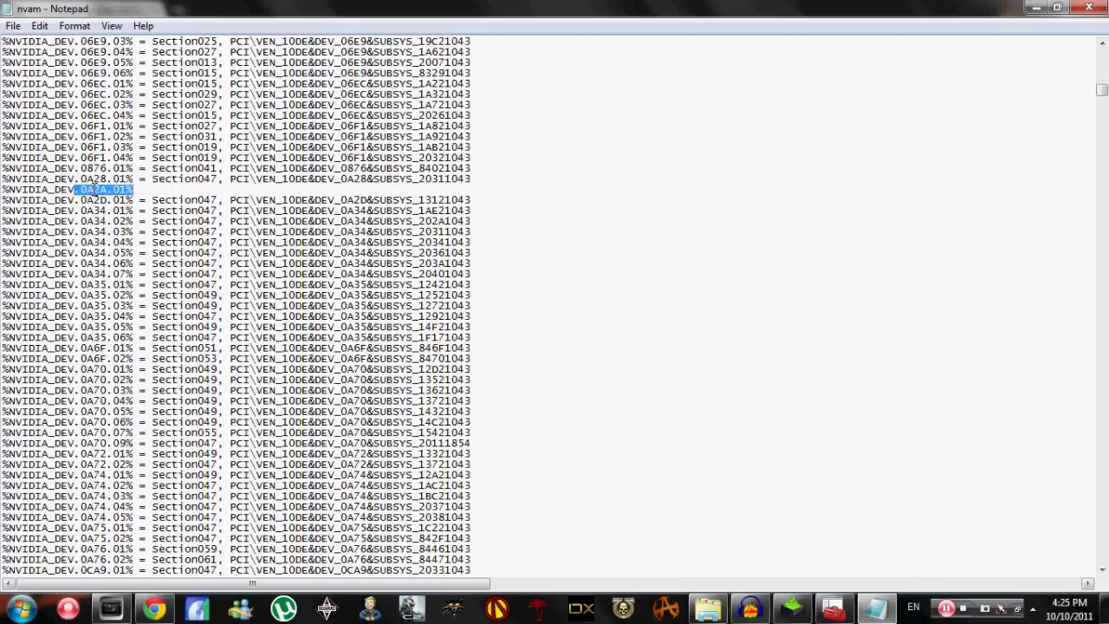
click(105, 190)
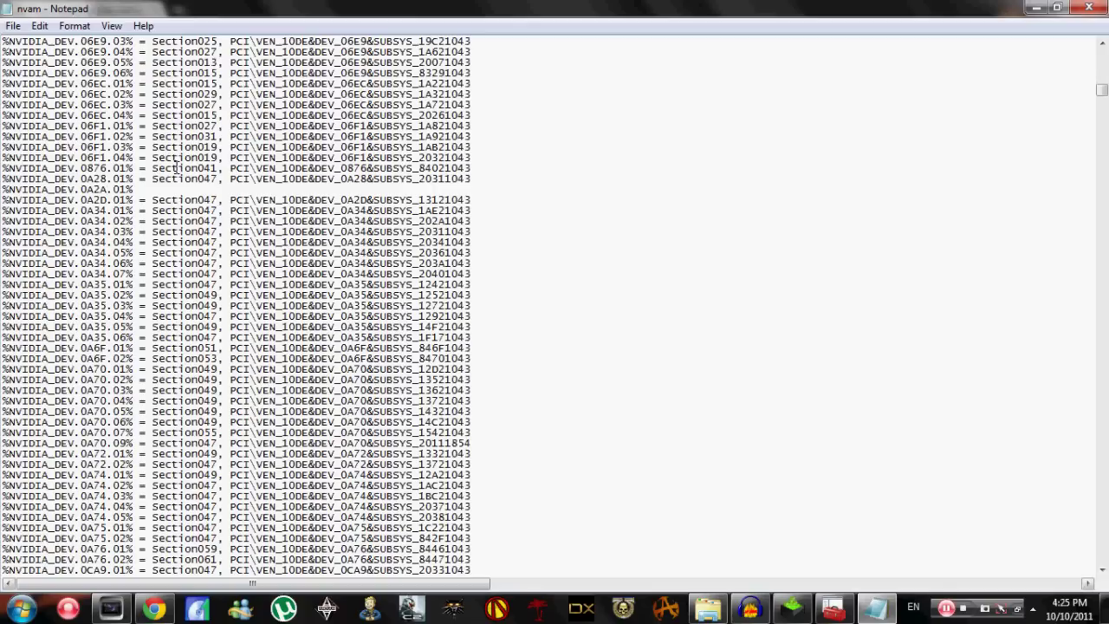
key(BackSpace)
text(1)
drag(106, 190, 81, 191)
click(87, 190)
drag(109, 189, 133, 189)
click(106, 189)
key(BackSpace)
text(A)
Try changing the 0A28.01 entry to 0A2A.01 and numbering the new entry 02, and undo these changes
drag(106, 178, 81, 179)
click(107, 184)
drag(80, 128, 106, 149)
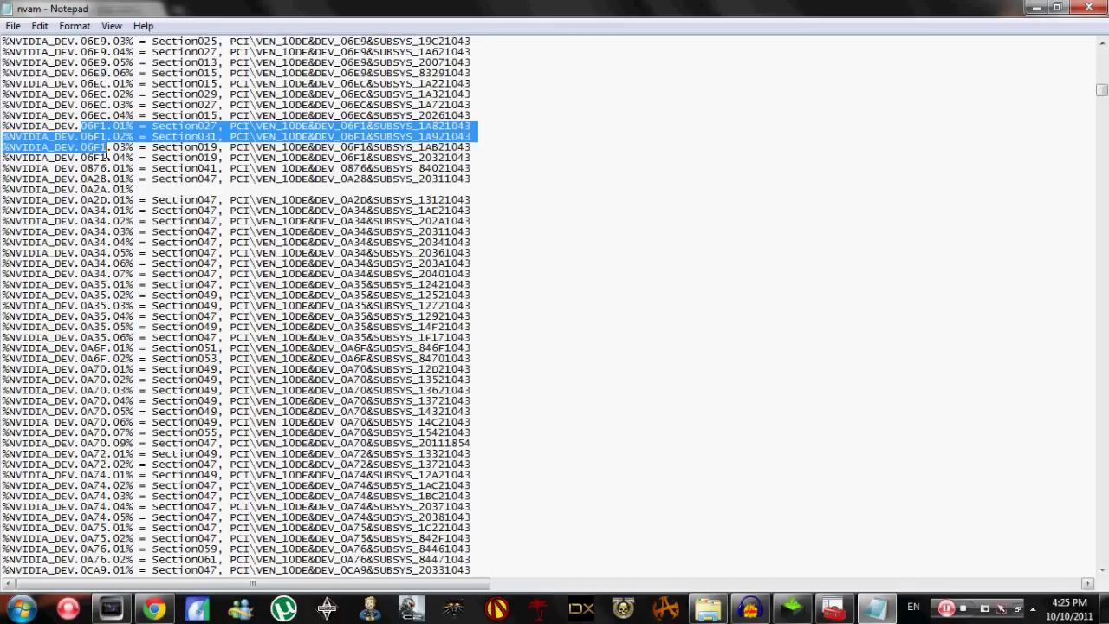
click(107, 149)
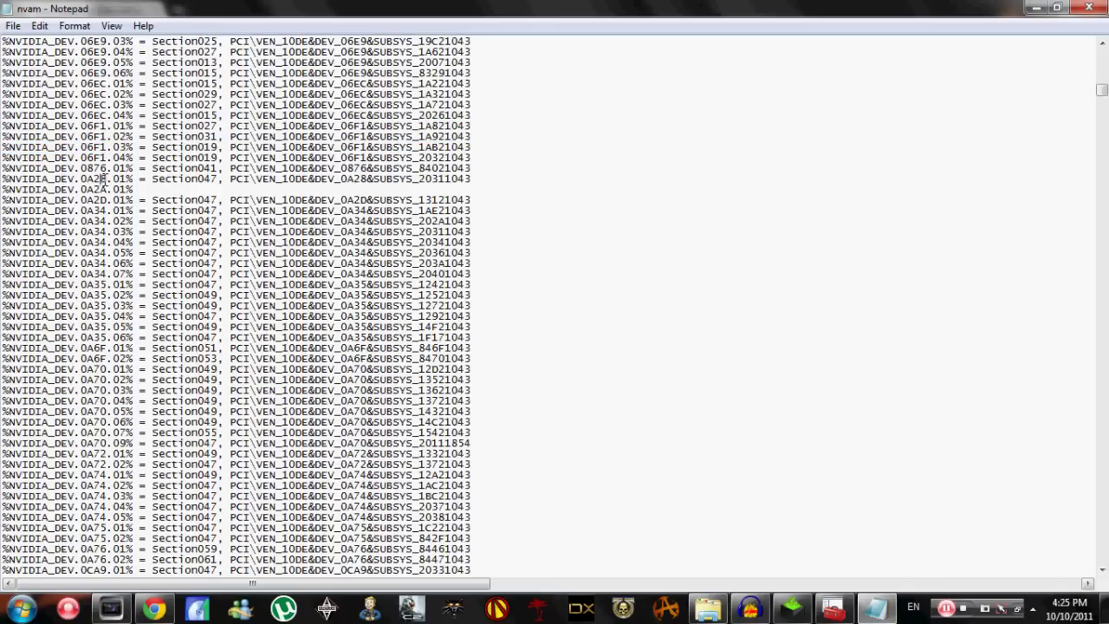
text(A)
drag(121, 189, 138, 179)
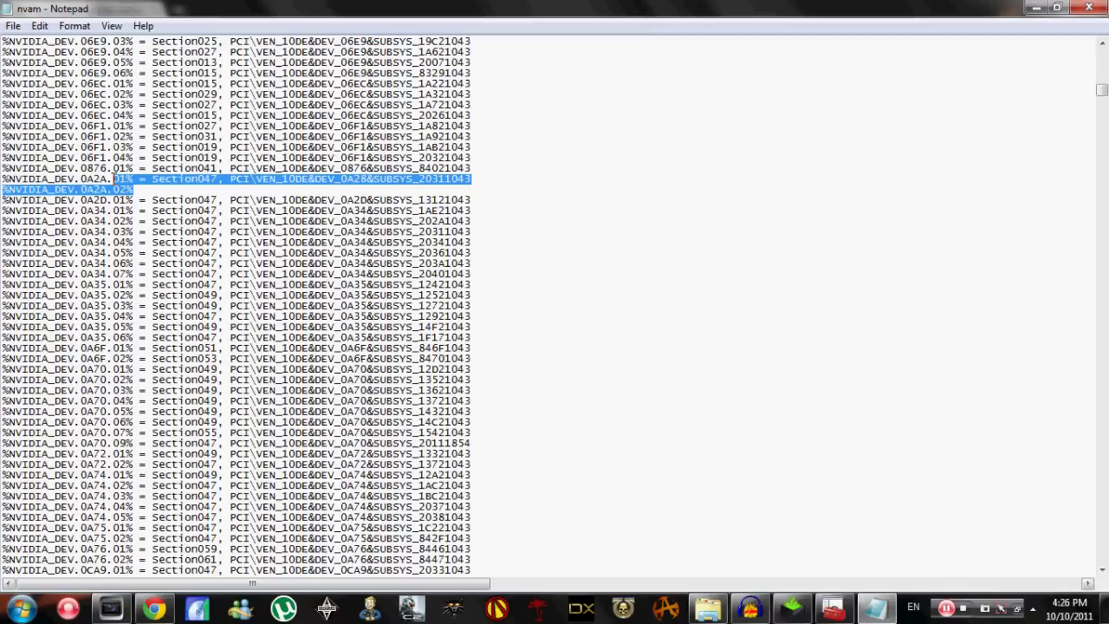
click(108, 179)
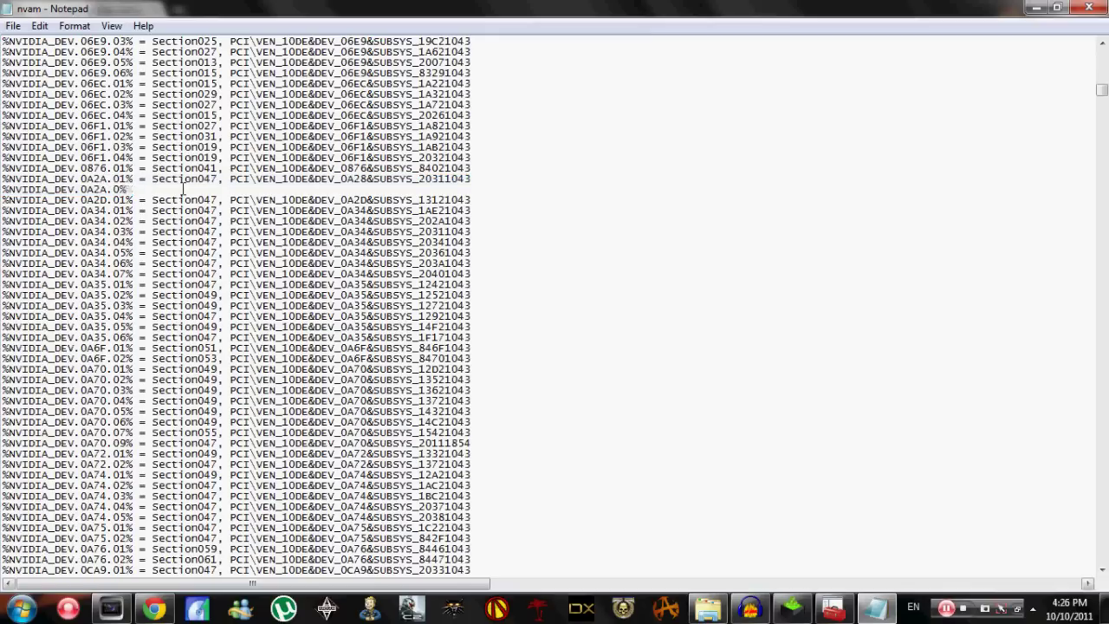
key(ctrl+z)
Continue the new 0A2A.01 entry with "= Section047, PCI\VEN_10DE&DEV_0A2A&SUBSYS_"
click(181, 188)
text(Section)
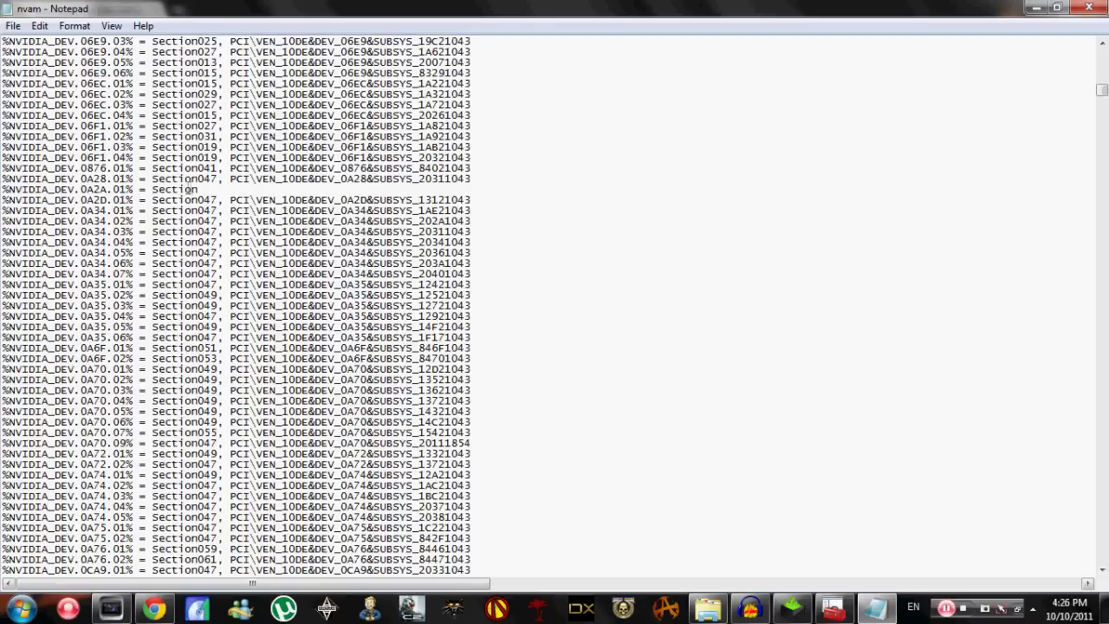
text(-)
text(0)
text(47)
text(, PCI)
text(\VEN)
text(_10DE)
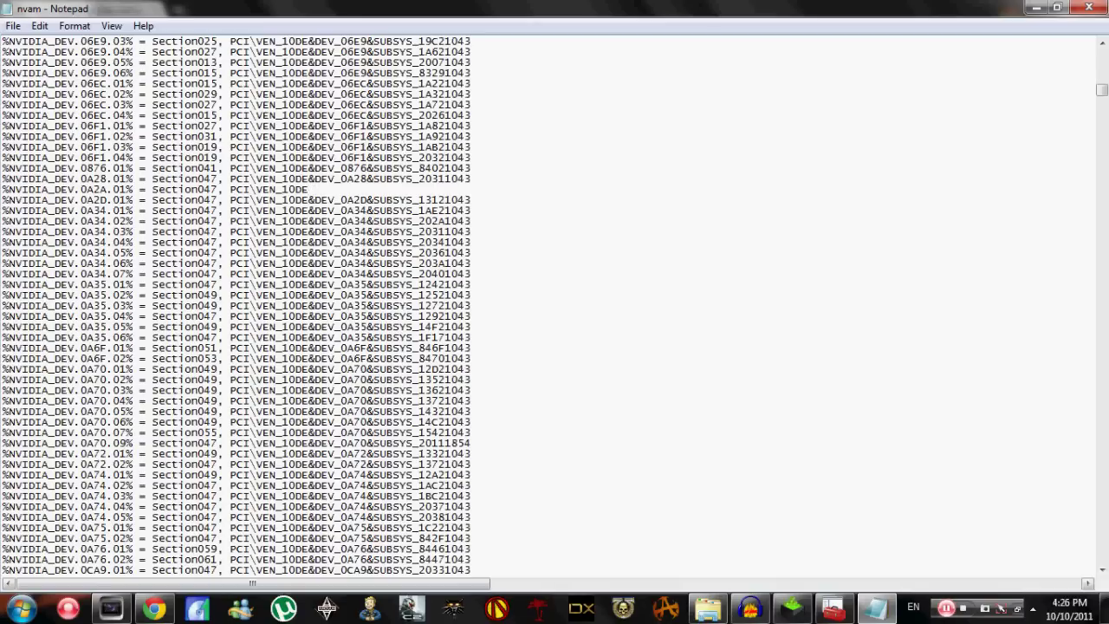
text(&DEV_0A2A)
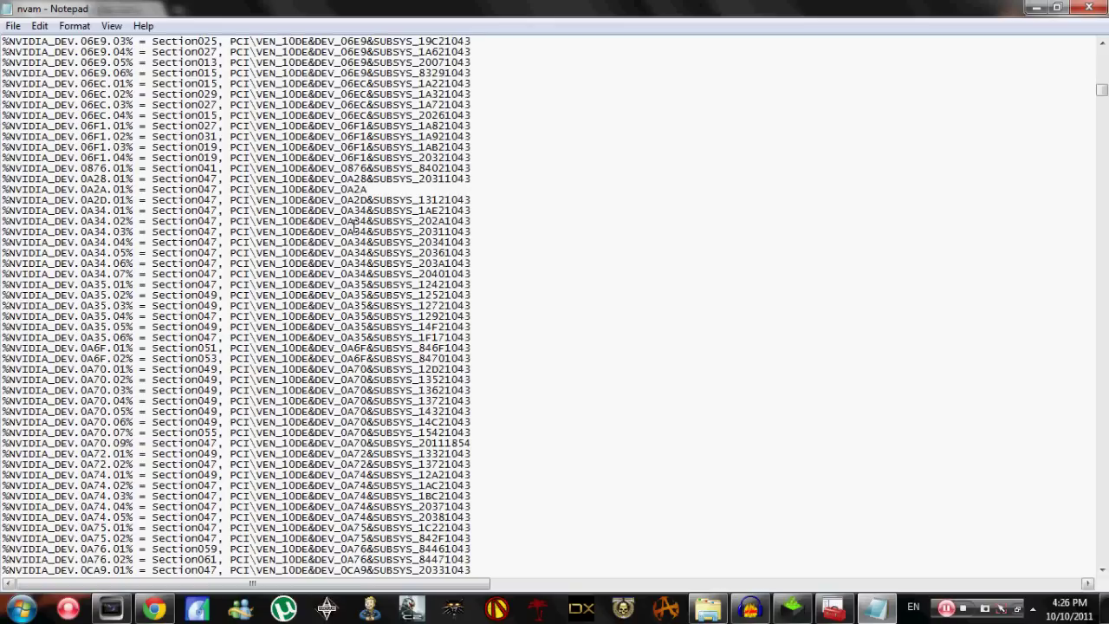
text(&SUBSYS_)
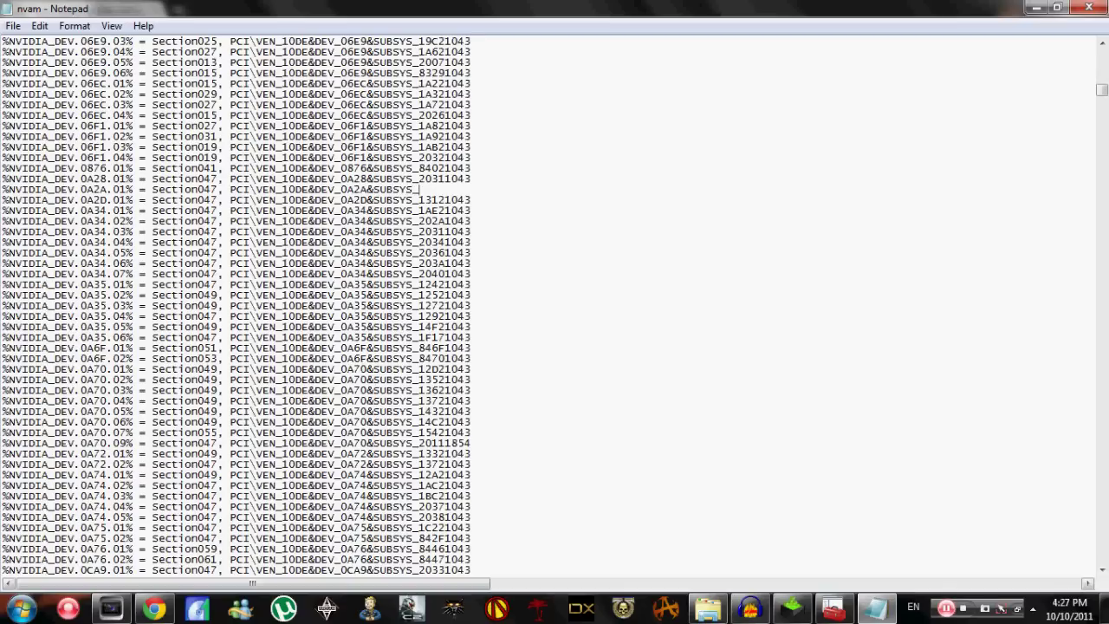
Look up the subsystem code in the GT 230M's Device Instance Path and complete the new entry with 905E104D
click(832, 609)
double_click(446, 258)
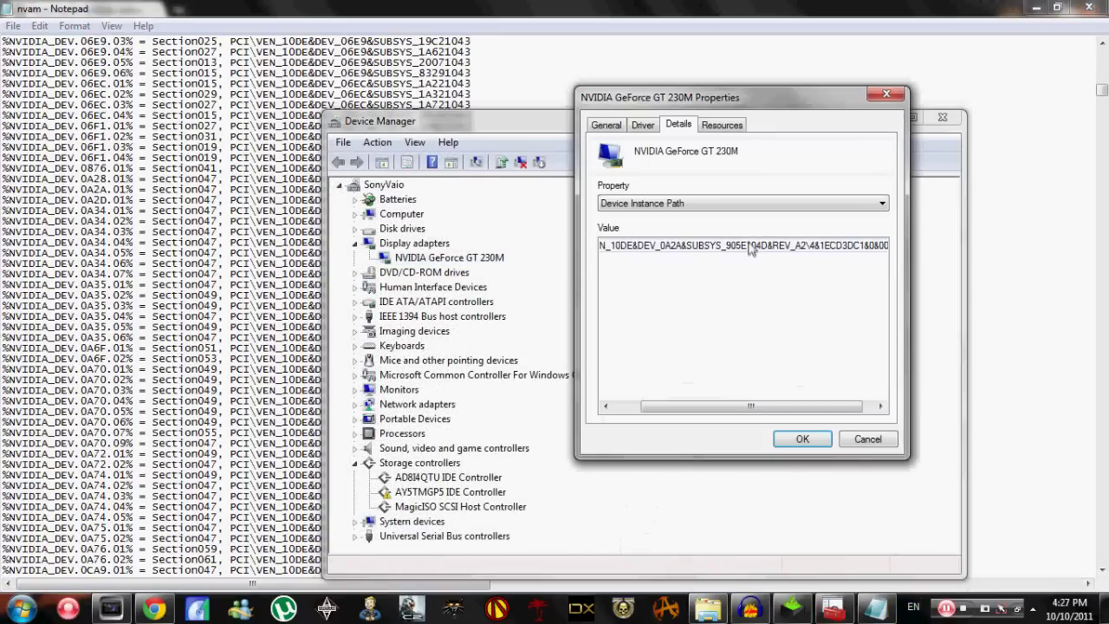
drag(757, 407, 767, 407)
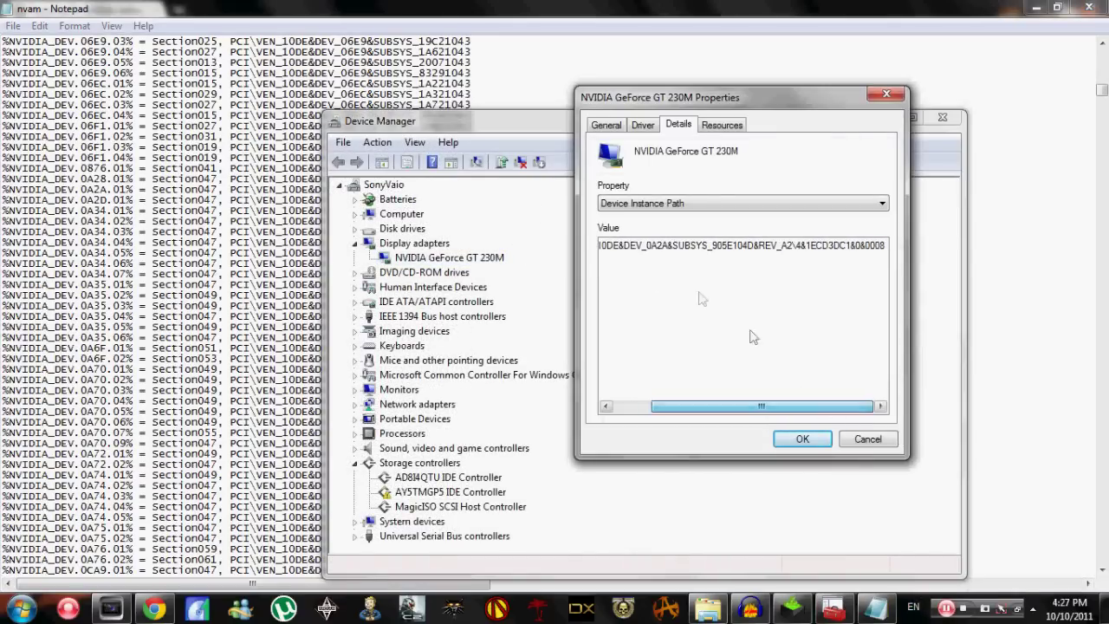
click(719, 251)
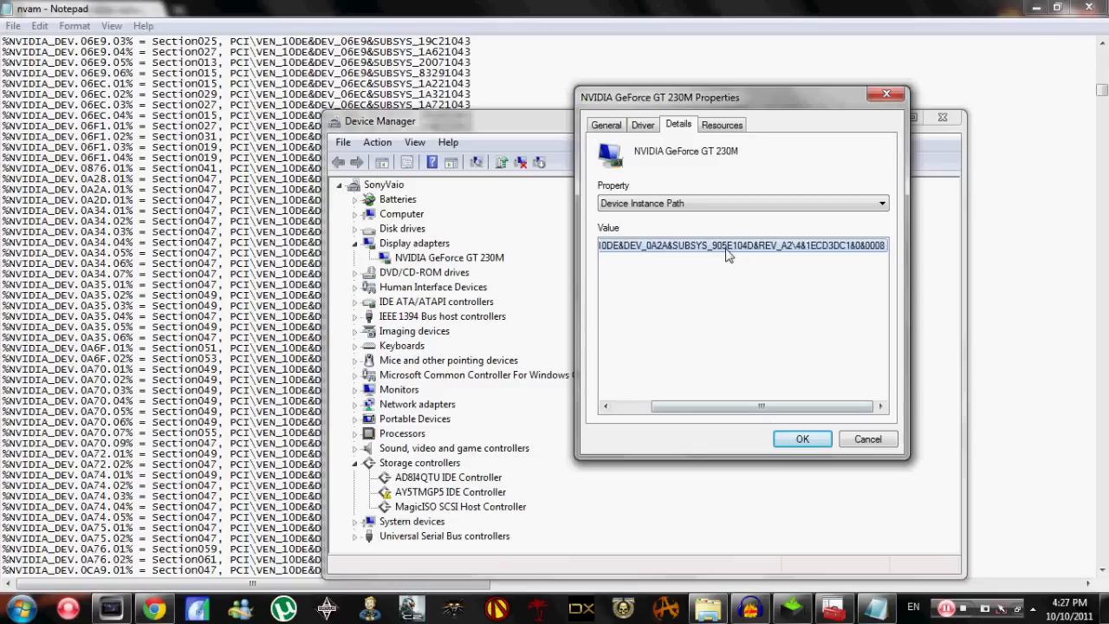
click(309, 283)
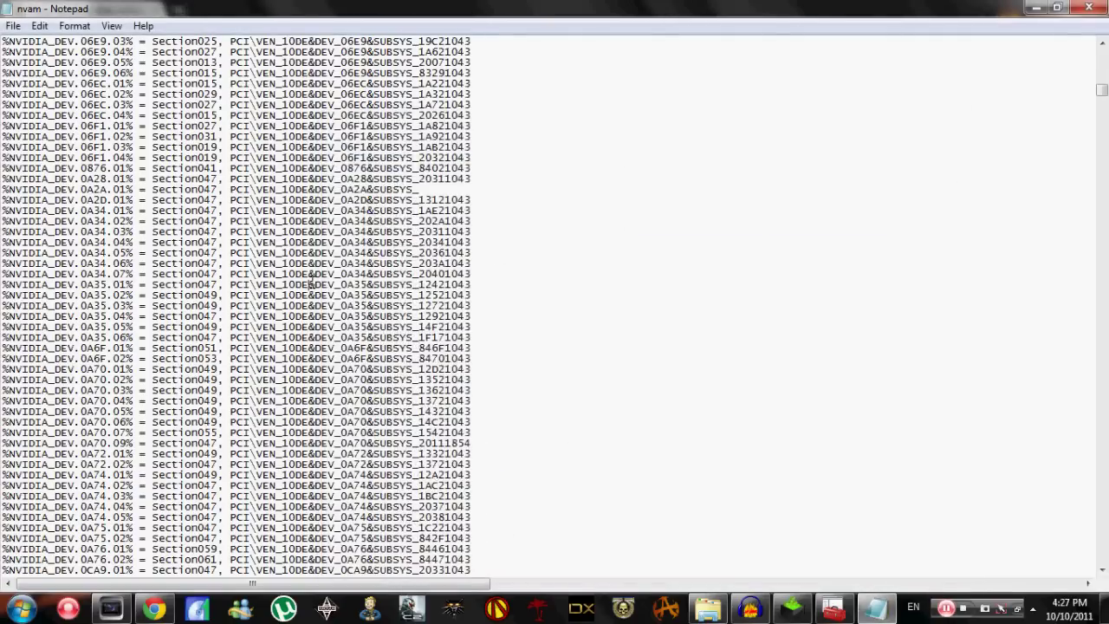
click(443, 188)
text(905D)
key(BackSpace)
text(E10)
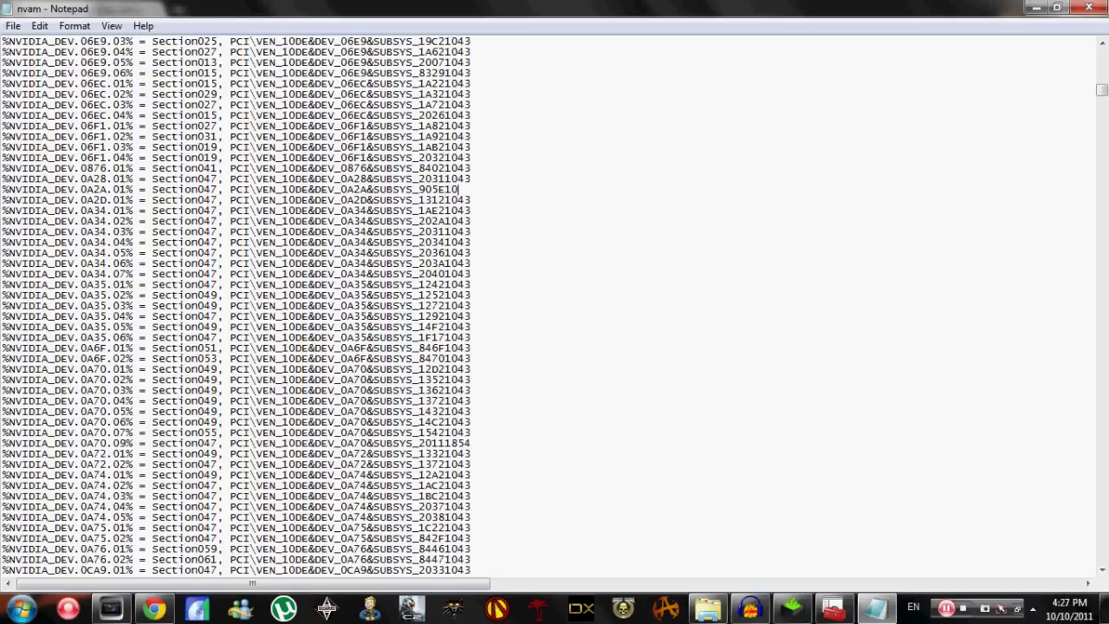
text(3)
text(D)
Copy the complete 0A2A.01 device line and check it against the GT 230M's properties
drag(478, 187, 3, 190)
key(ctrl+c)
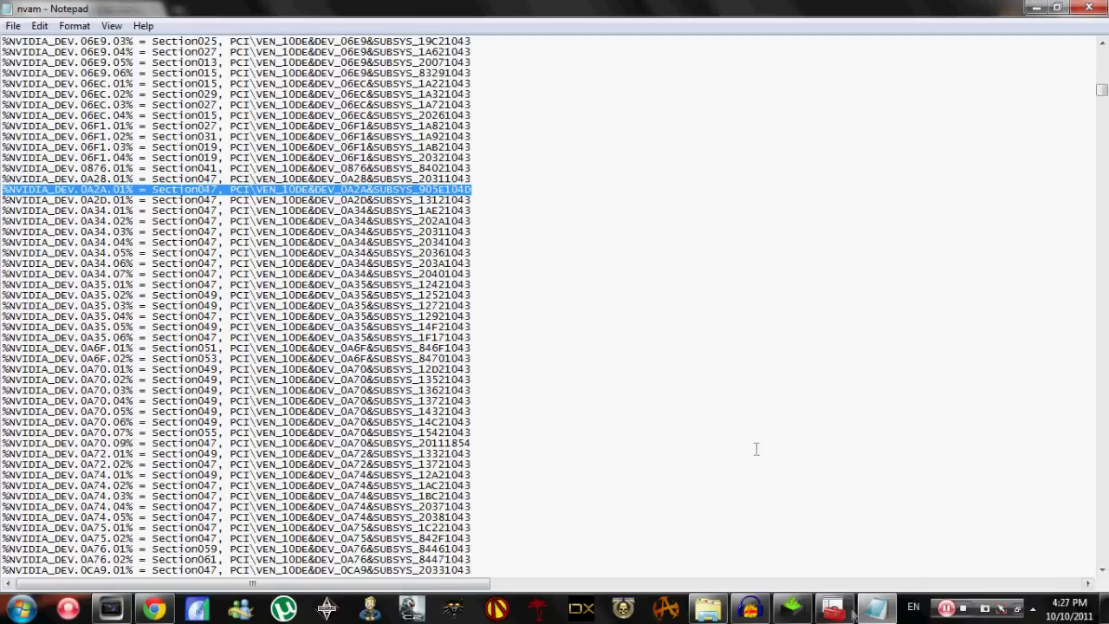
click(449, 258)
double_click(449, 258)
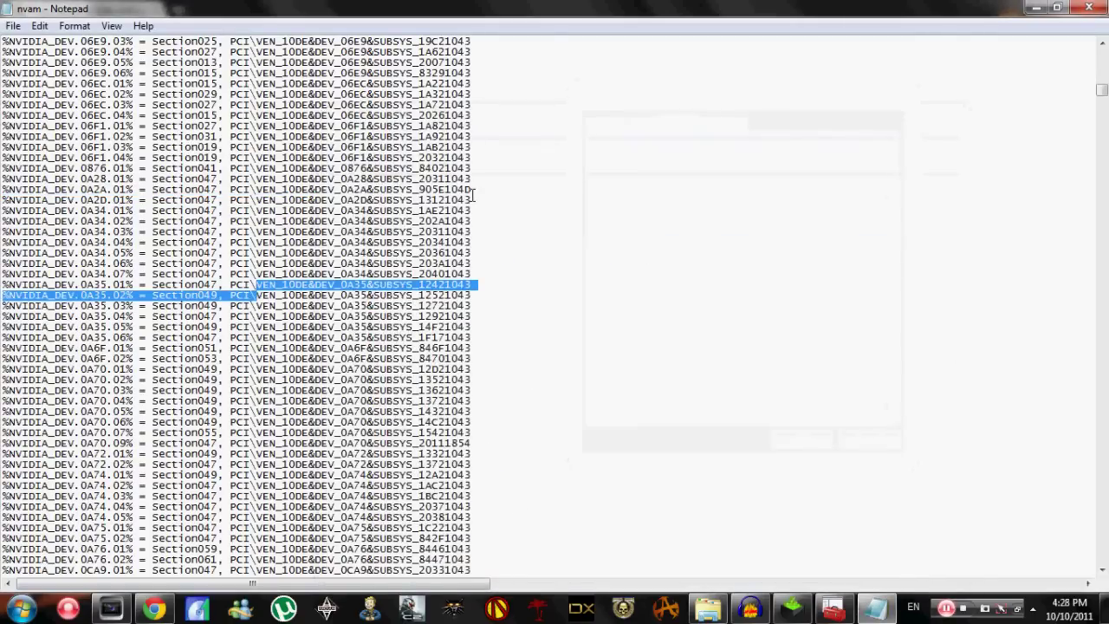
drag(473, 191, 2, 191)
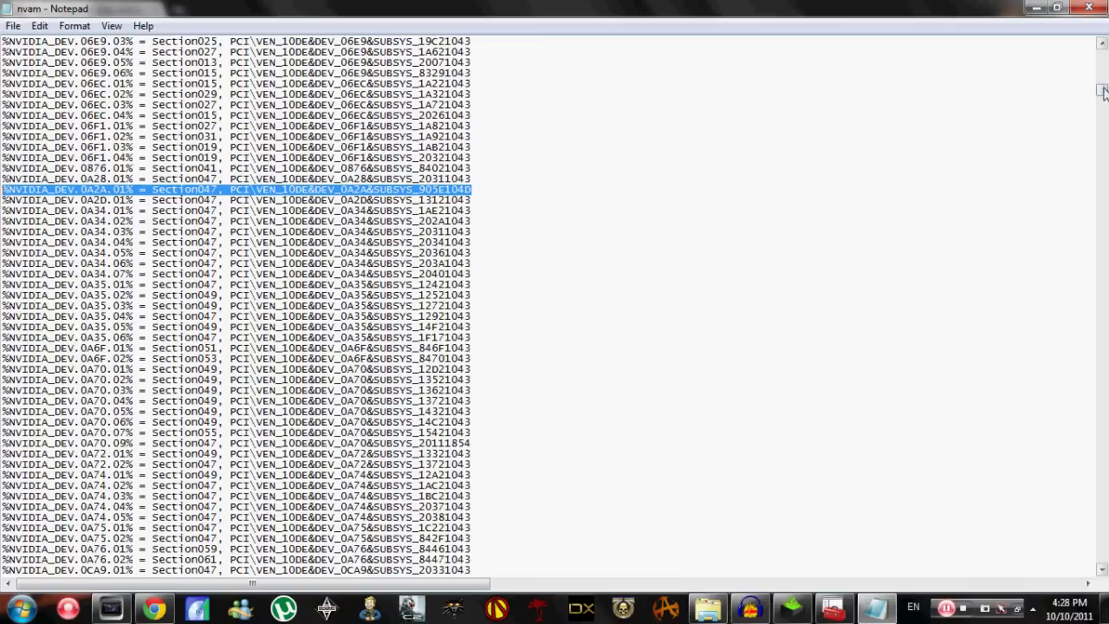
Paste the copied 0A2A.01 device line on a new line below the 0A28.01 entry in the [NVIDIA_SetA_Devices.NTamd64.6.1] section
drag(1103, 90, 1103, 99)
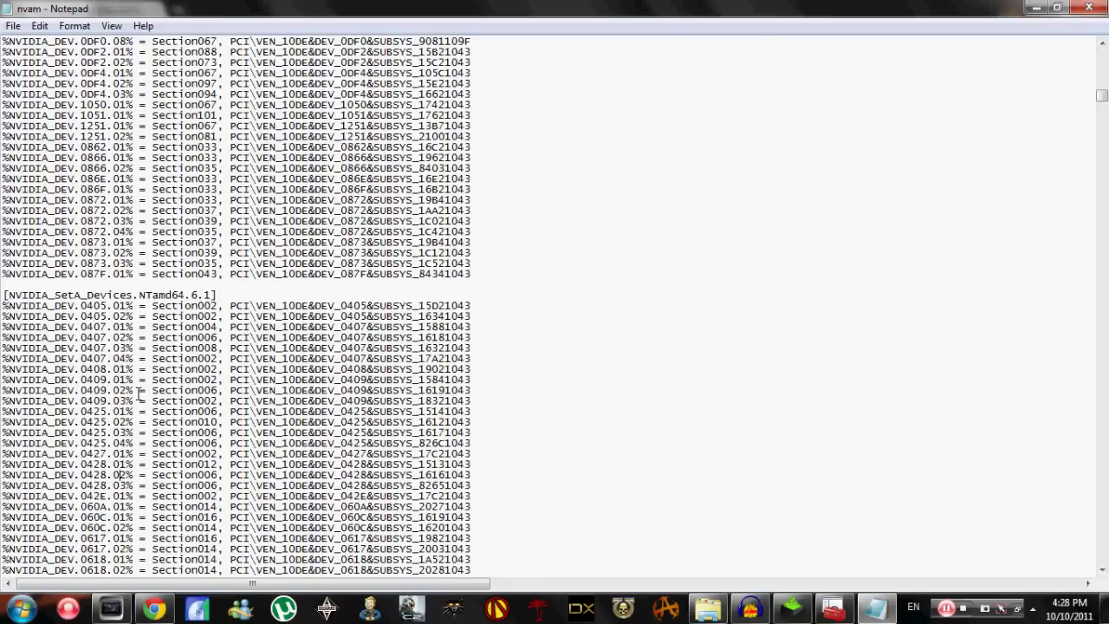
key(Down)
key(Down)
key(Down)
key(Down)
key(Down)
key(Down)
key(Down)
key(Down)
key(Down)
key(Down)
key(Down)
key(Down)
key(Down)
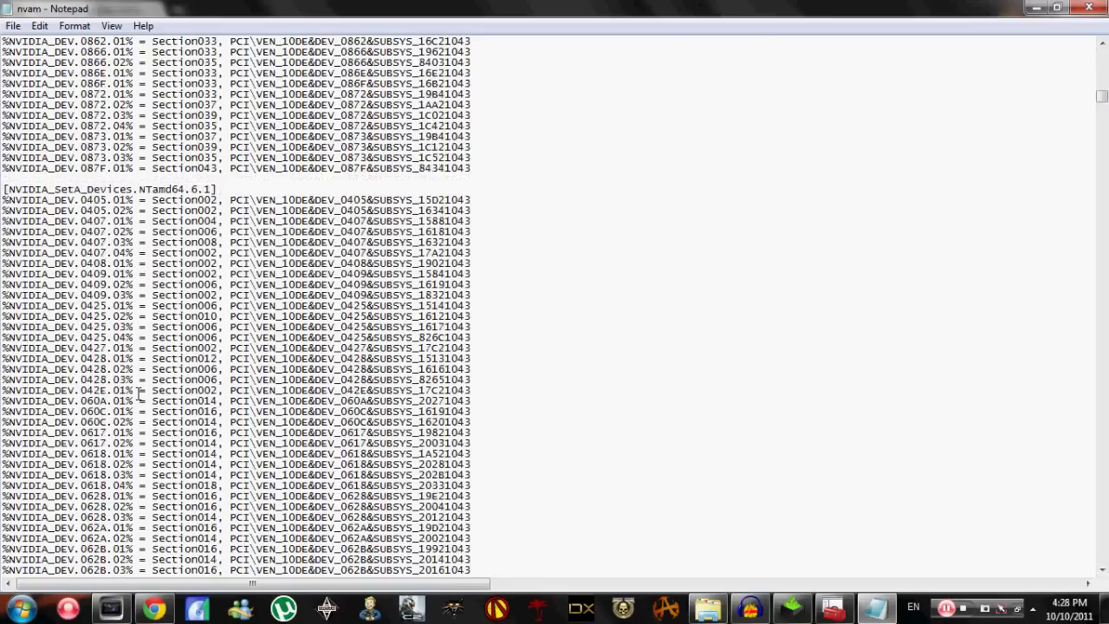
key(Down)
key(Down)
key(Down)
key(Down)
key(Down)
key(Down)
key(Down)
key(Down)
key(Down)
key(Down)
key(Down)
key(Down)
key(Down)
key(Down)
key(Down)
key(Down)
key(Down)
key(Down)
key(Down)
key(Down)
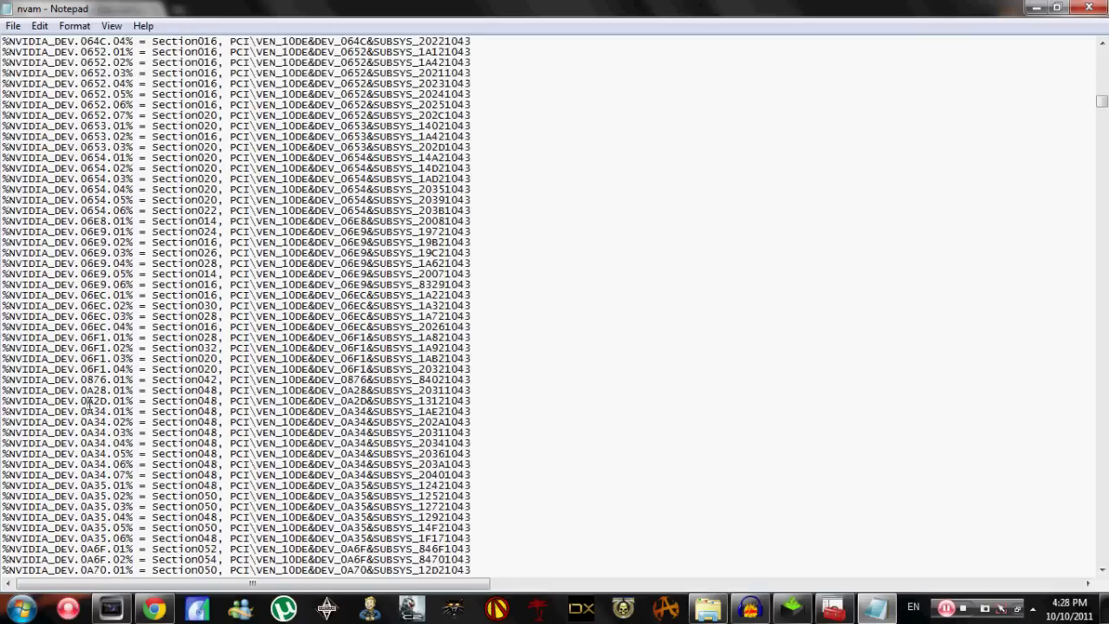
drag(81, 391, 120, 401)
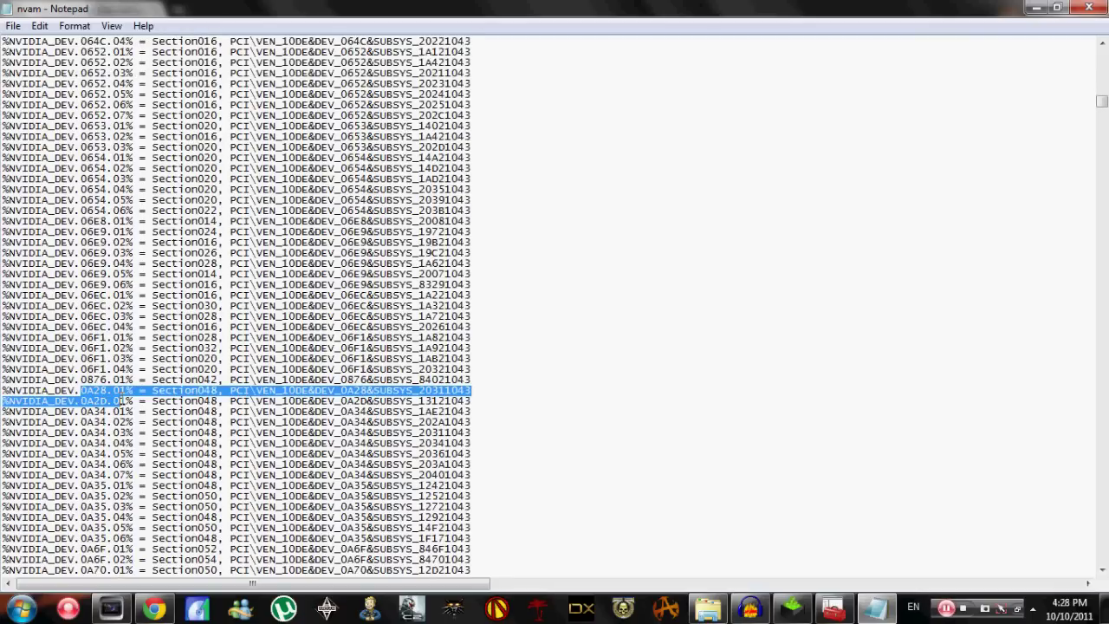
click(498, 384)
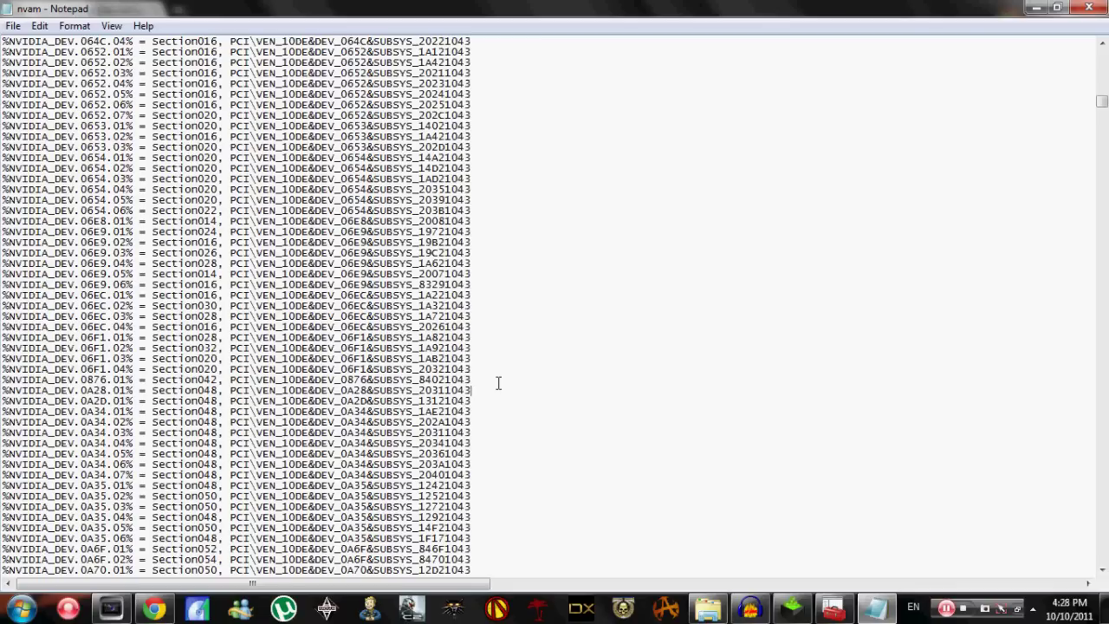
key(Return)
key(ctrl+v)
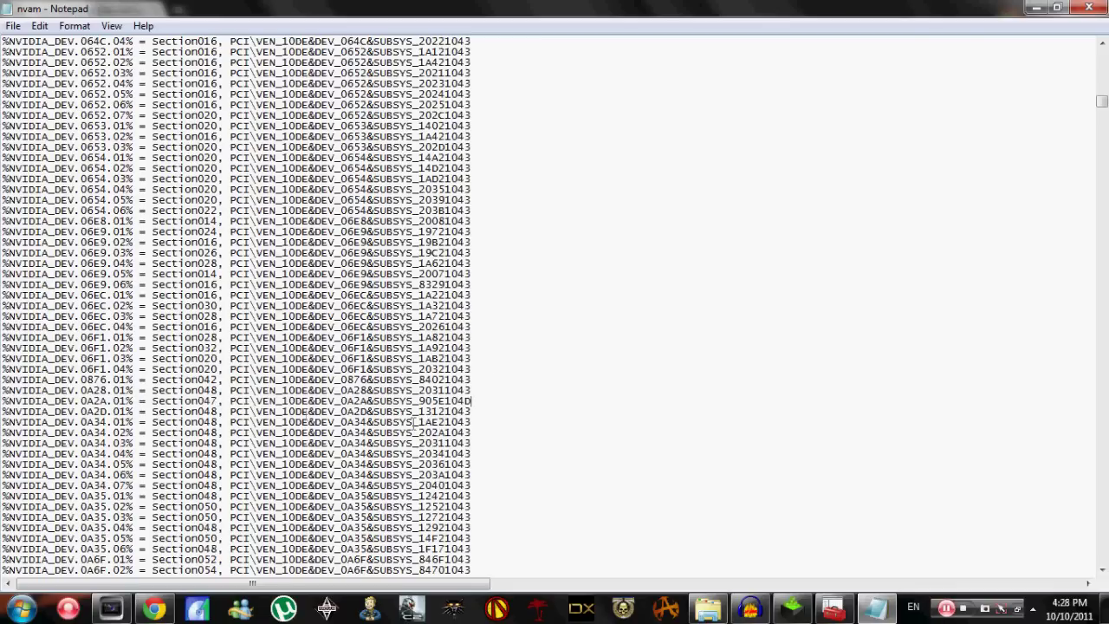
Change the pasted 0A2A.01 entry's section to Section048 to match the neighbouring entries
drag(473, 401, 2, 401)
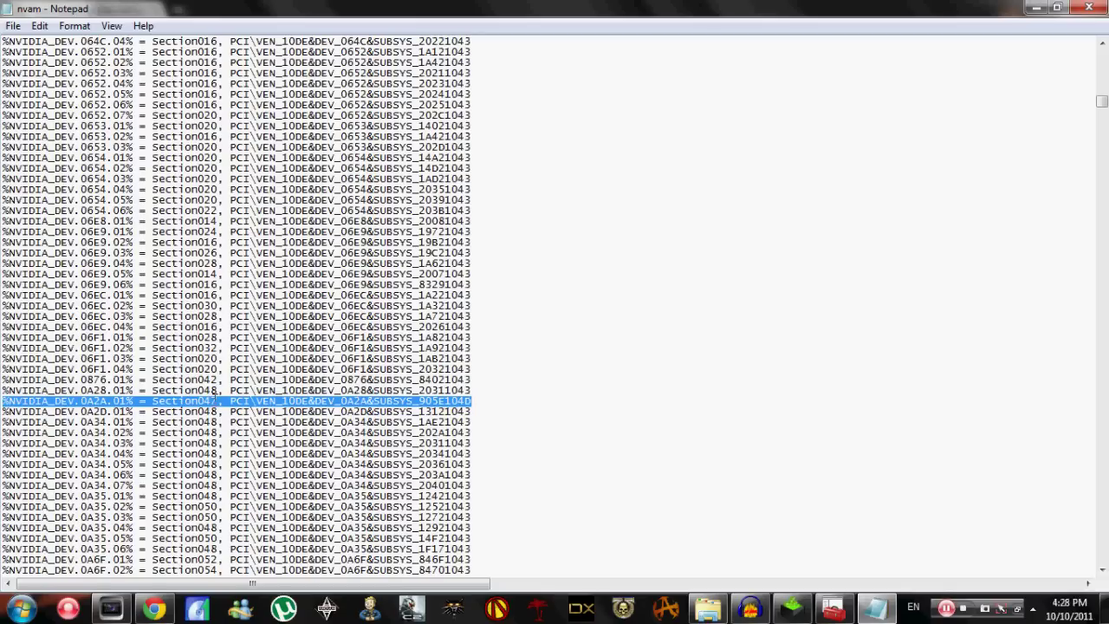
click(219, 401)
key(BackSpace)
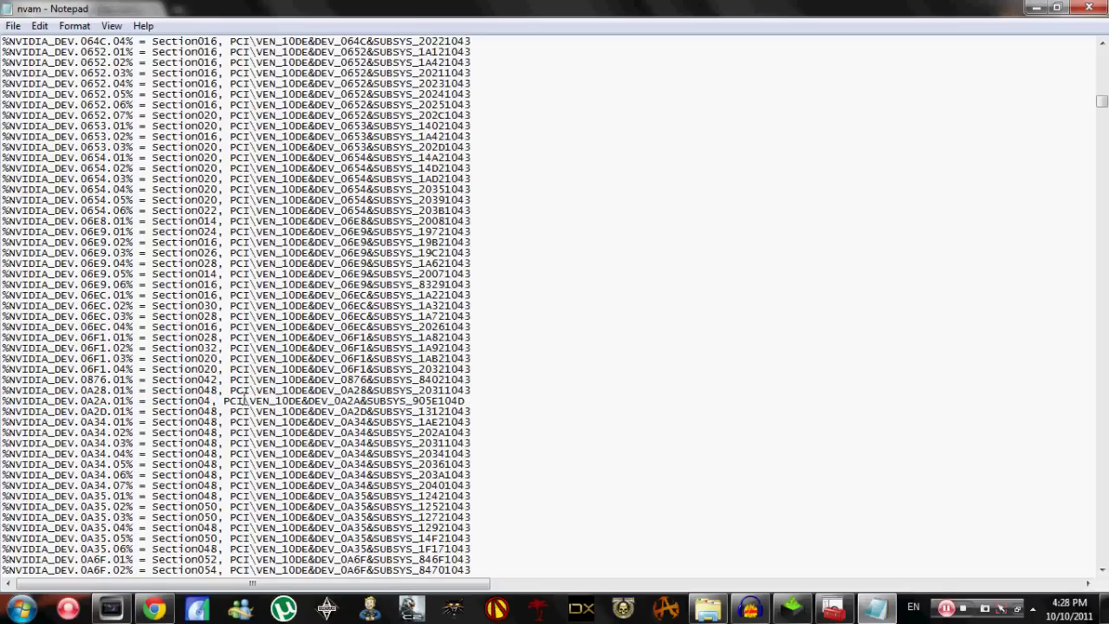
text(8)
drag(484, 400, 97, 401)
click(97, 402)
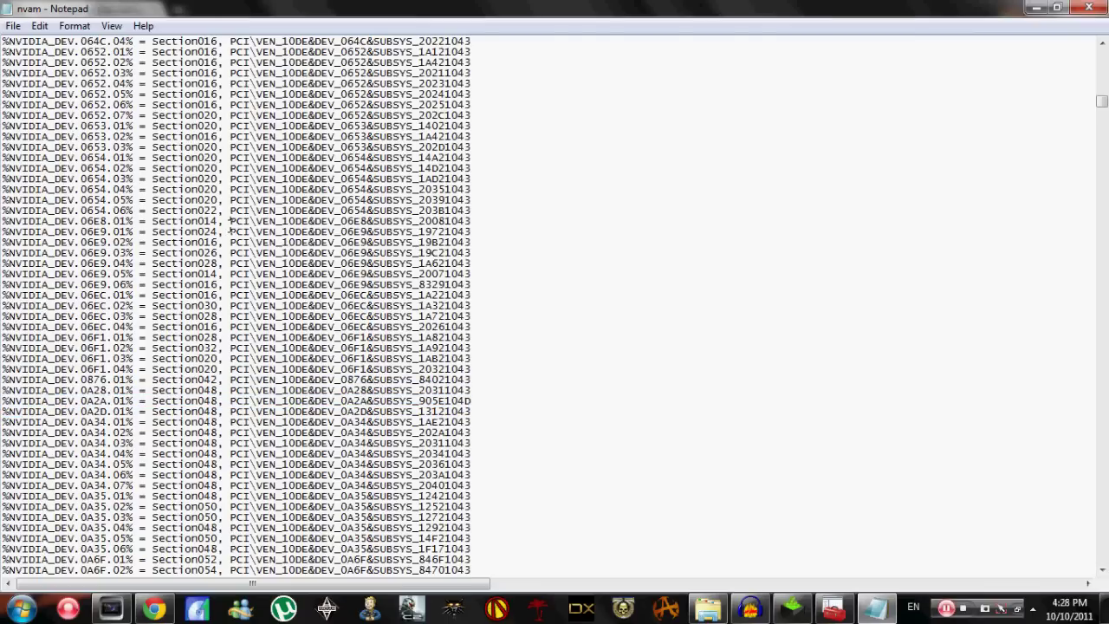
click(230, 222)
Examine the 0A28.01, 0A2A.01 and 0A2D.01 name entries in the device strings list near the end of nvam
drag(1102, 102, 1102, 554)
double_click(396, 9)
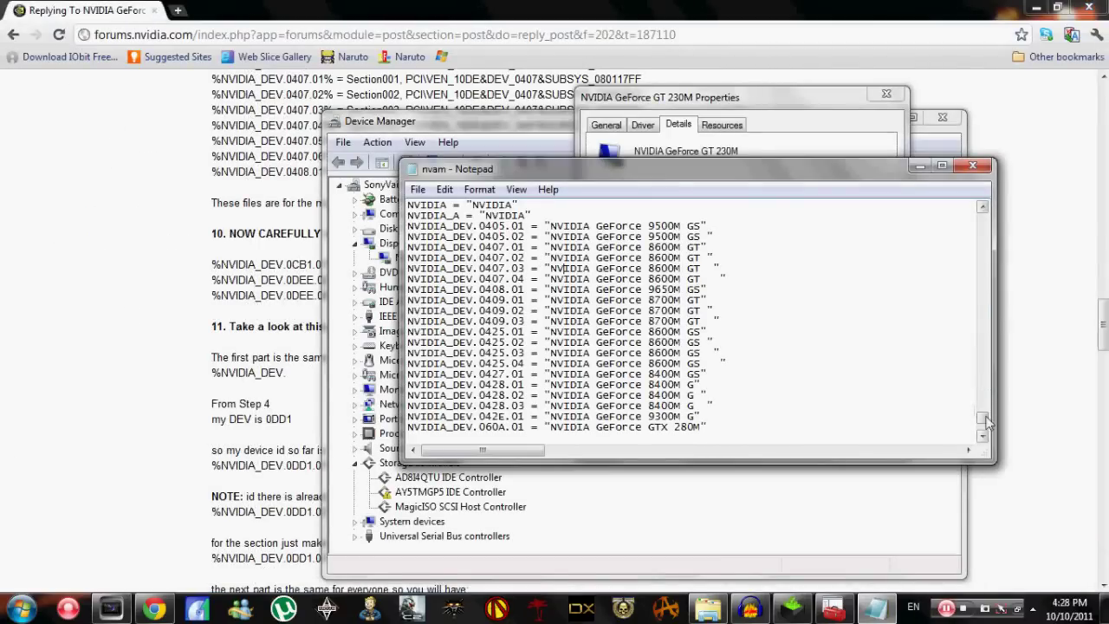
drag(985, 419, 983, 420)
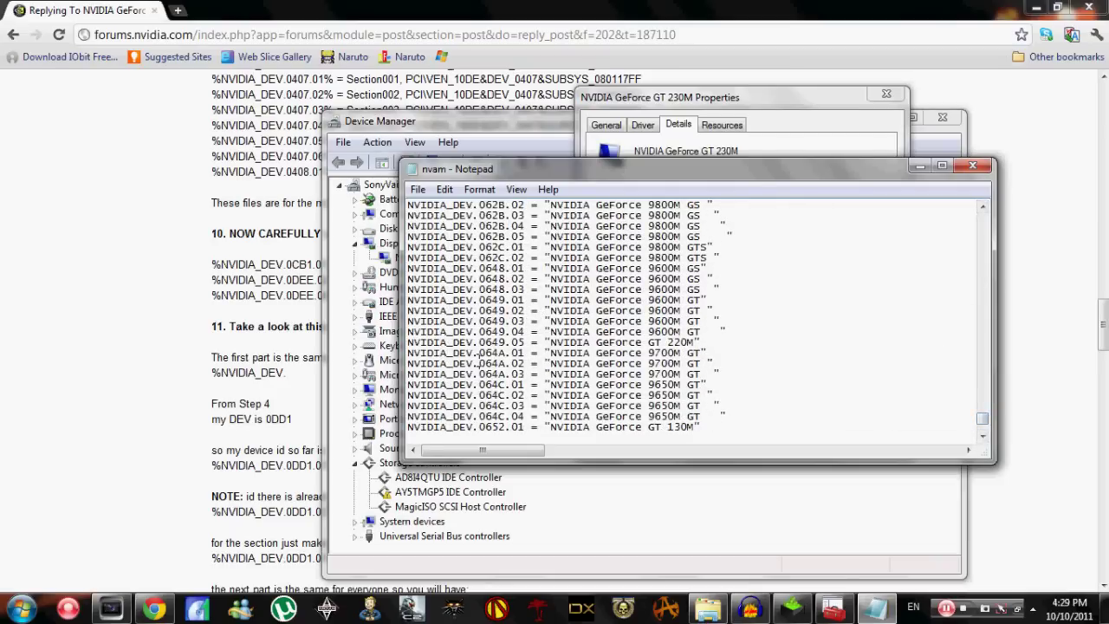
key(Down)
key(Down)
key(Down)
key(Down)
key(Down)
key(Down)
key(Down)
key(Down)
key(Down)
key(Down)
key(Down)
key(Down)
key(Down)
key(Down)
key(Down)
key(Down)
key(Down)
key(Down)
key(Down)
key(Down)
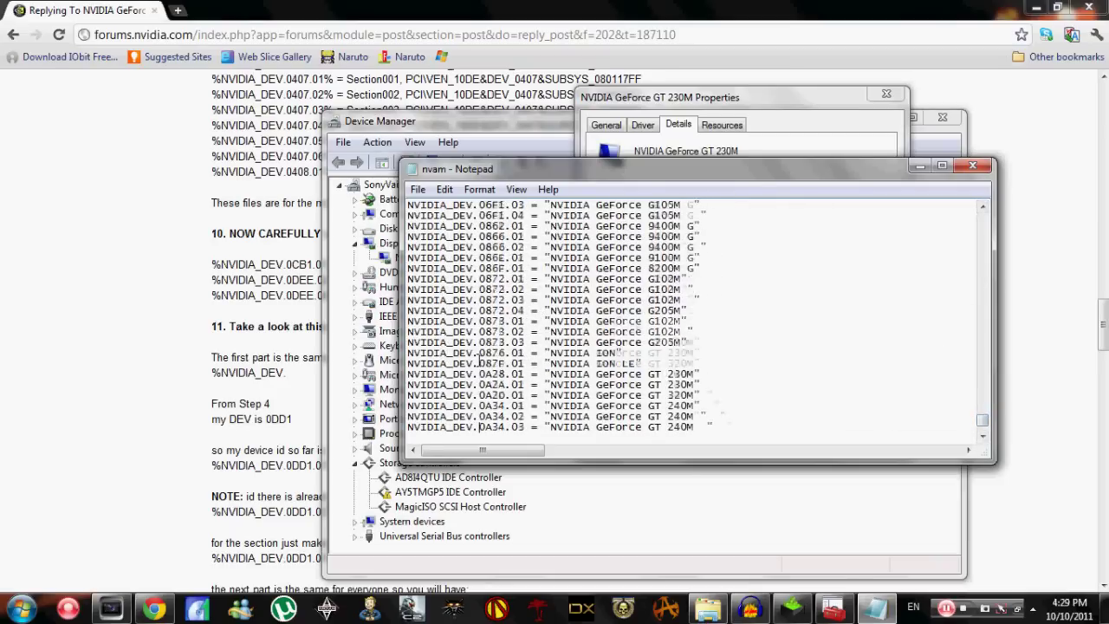
key(Up)
key(Up)
key(Up)
key(Up)
key(Up)
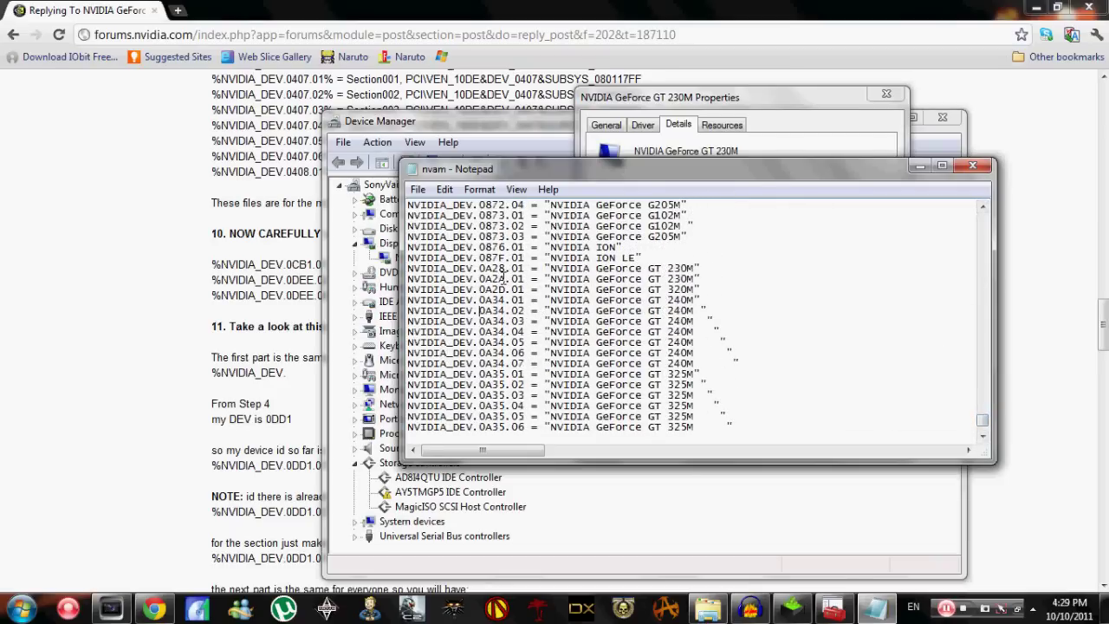
drag(504, 295, 407, 265)
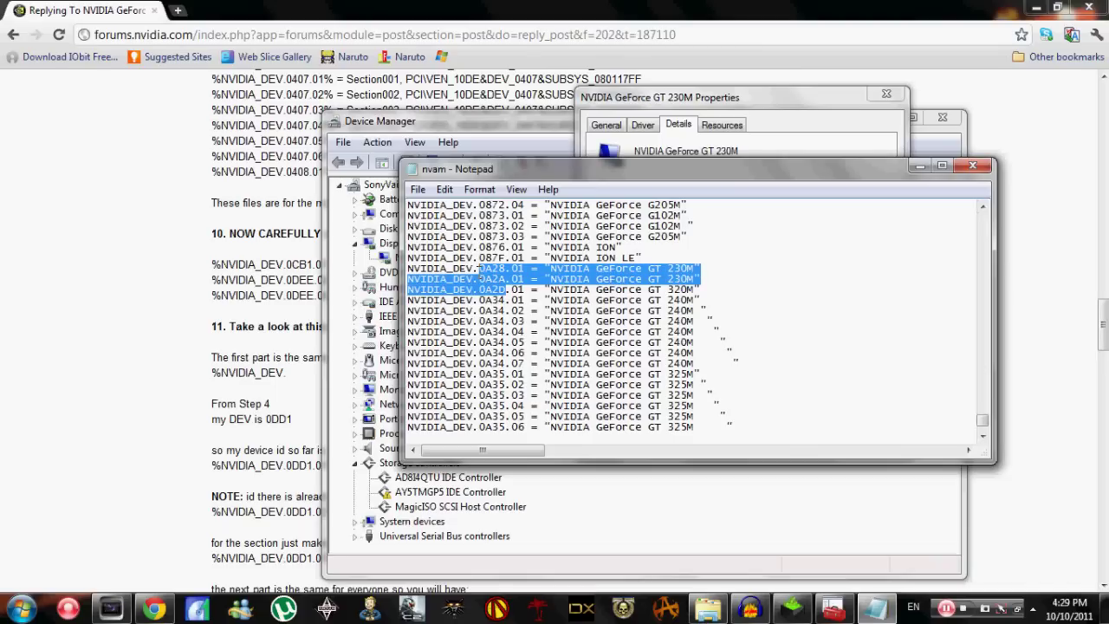
click(482, 279)
drag(479, 279, 514, 284)
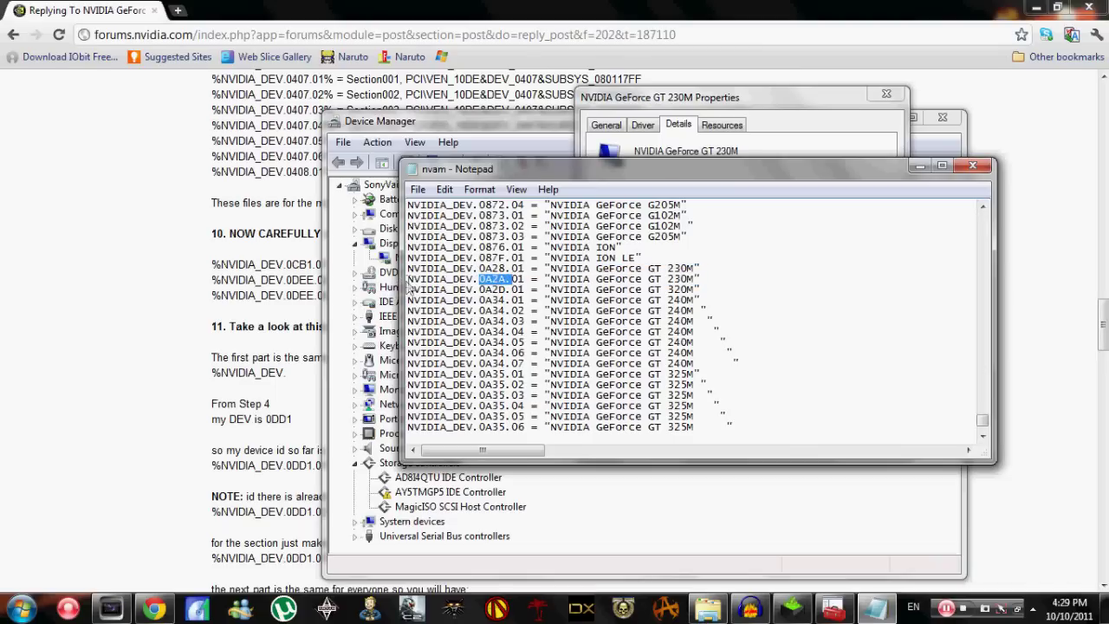
drag(407, 279, 527, 280)
click(706, 276)
key(shift+Home)
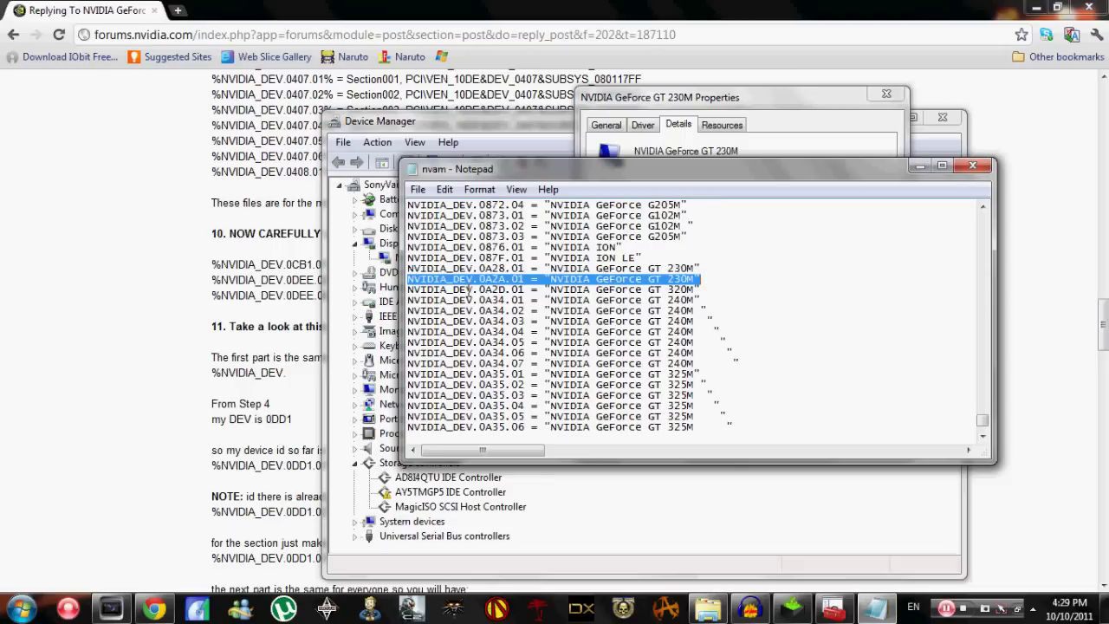
Delete the text of the 0A2A.01 name entry in the device strings list
click(771, 279)
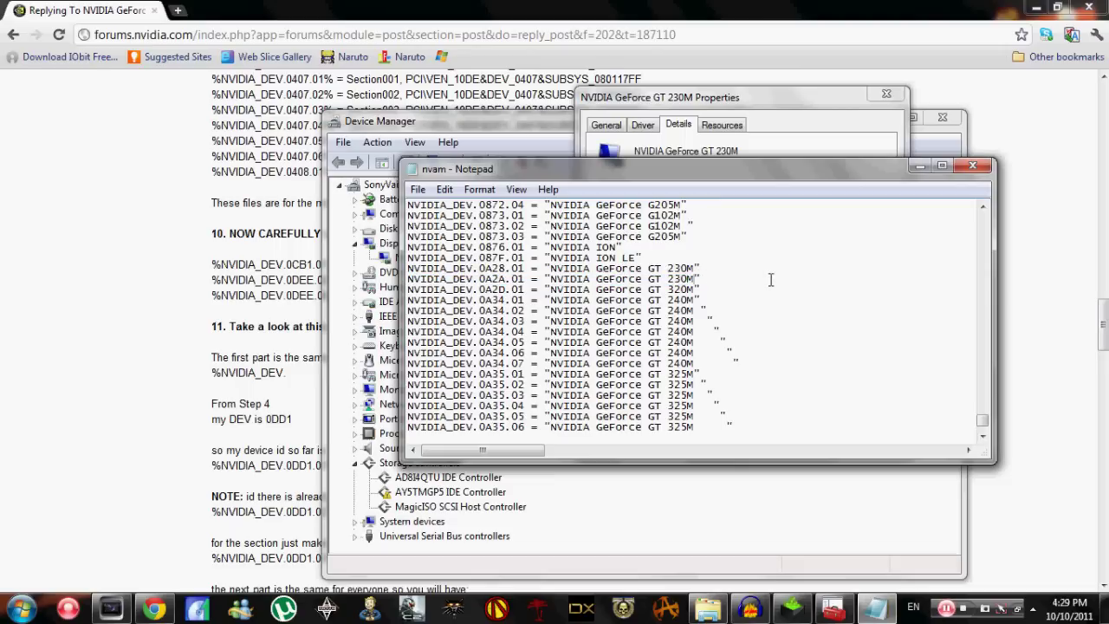
key(BackSpace)
key(BackSpace)
key(BackSpace)
key(BackSpace)
key(BackSpace)
key(BackSpace)
key(BackSpace)
key(BackSpace)
key(BackSpace)
key(BackSpace)
key(BackSpace)
key(BackSpace)
key(BackSpace)
key(BackSpace)
key(BackSpace)
key(BackSpace)
key(BackSpace)
key(BackSpace)
key(BackSpace)
key(BackSpace)
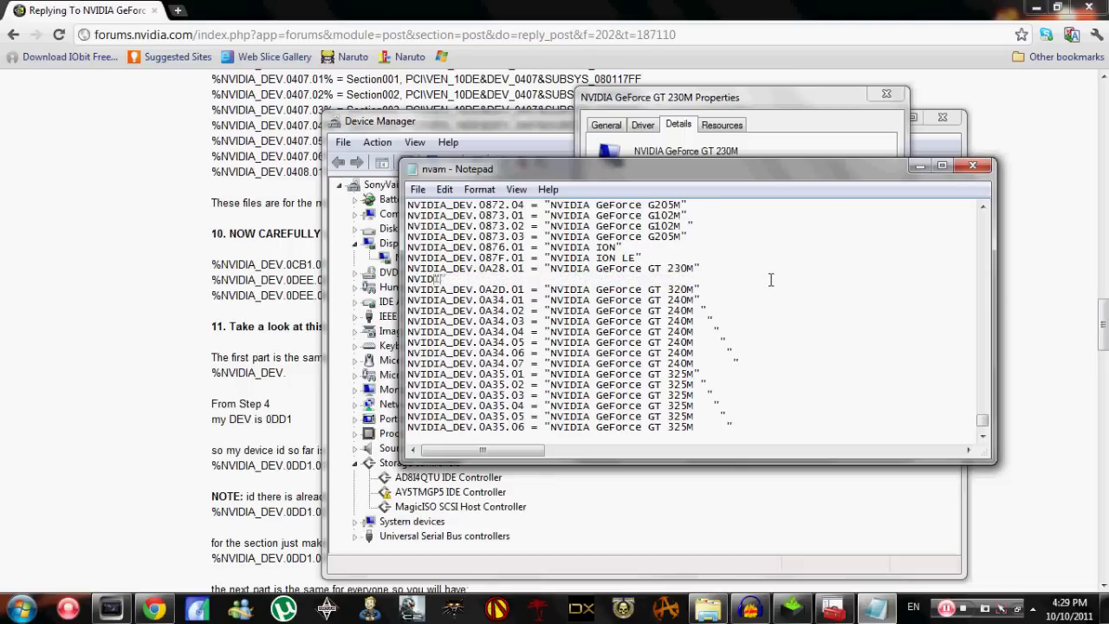
key(BackSpace)
key(BackSpace)
Write the entry NVIDIA_DEV.0A2A.01 = "NVIDIA GeForce GT 230M", taking the adapter name from its properties window
text(NVIDIA_DEV.0A2A.01 = ")
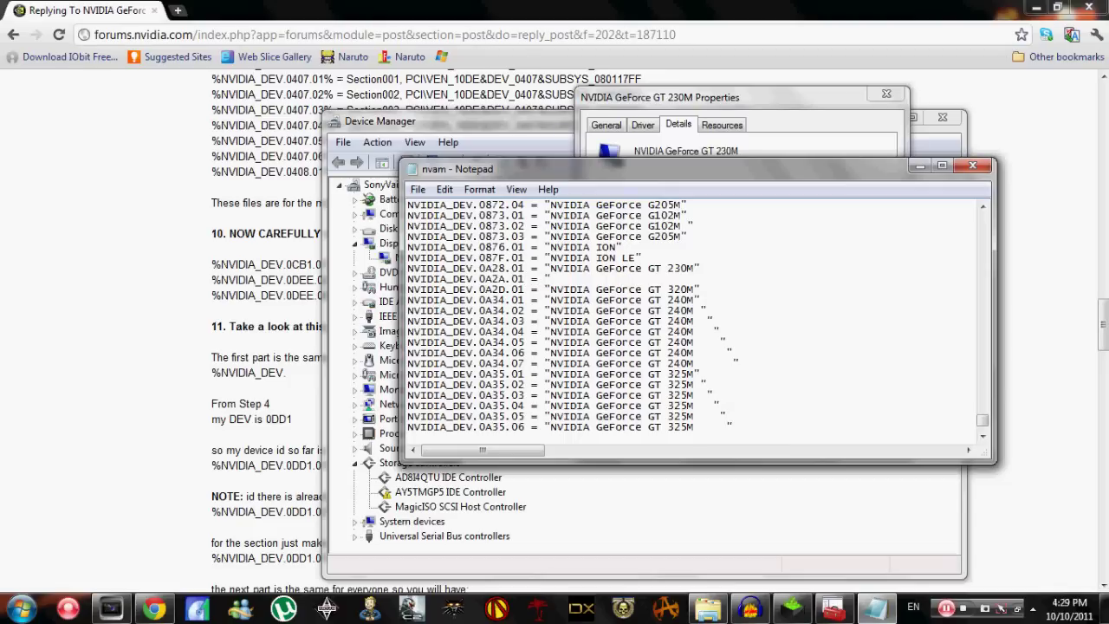
key(Up)
text(NVIDIA)
click(624, 102)
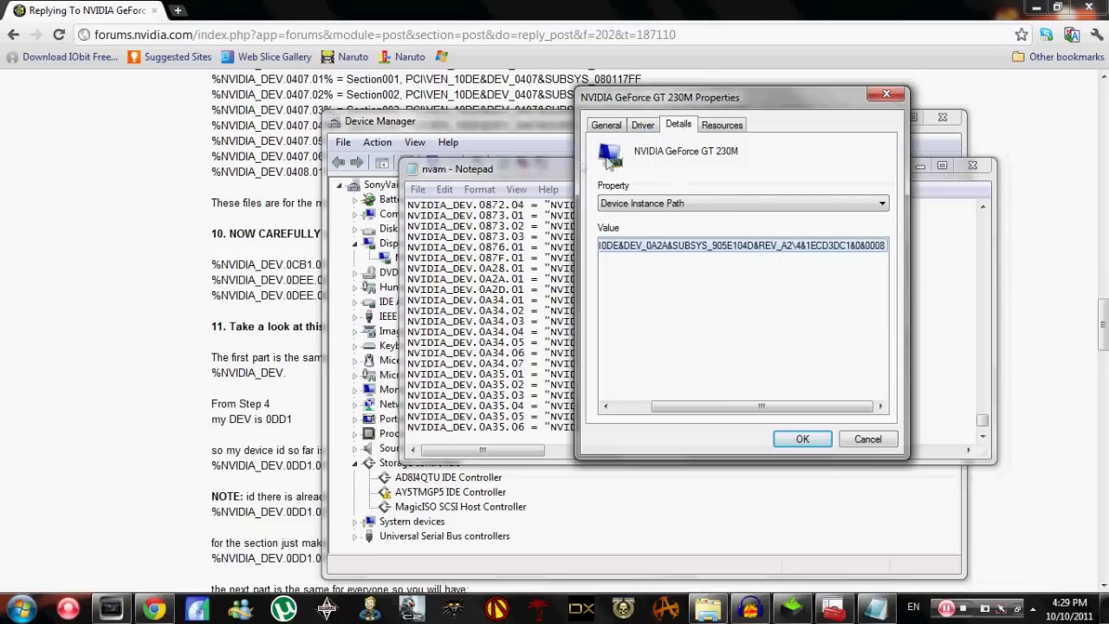
click(569, 166)
text(G)
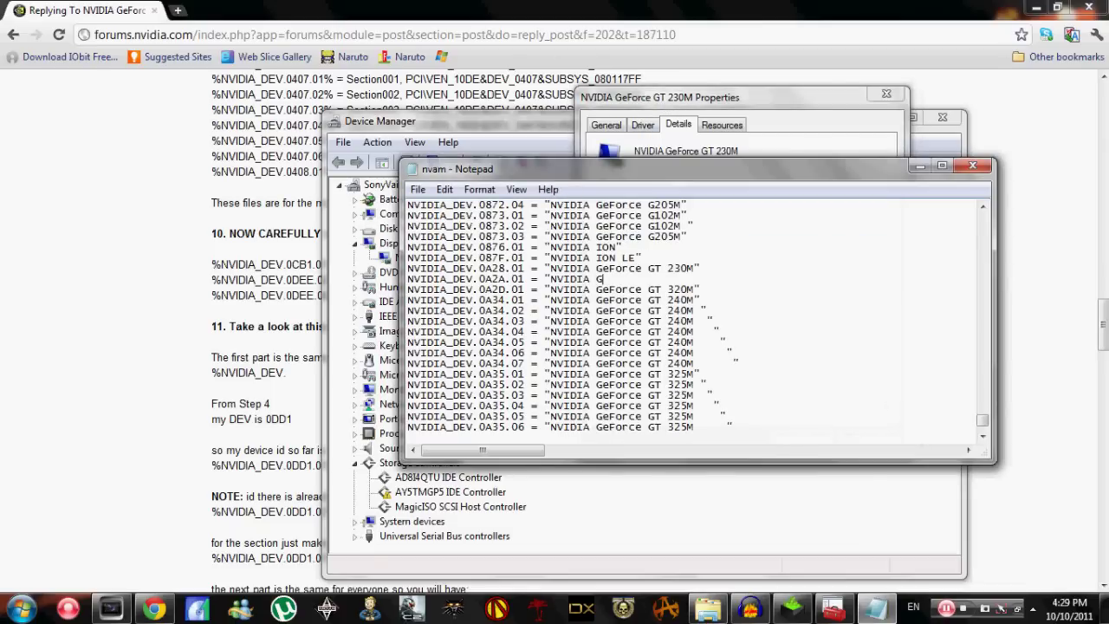
text(eForce GT 230M)
Compare the 0A2A.01 name entry with the 0A28.01 one, and close nvam, saving the changes
drag(711, 279, 447, 269)
click(523, 269)
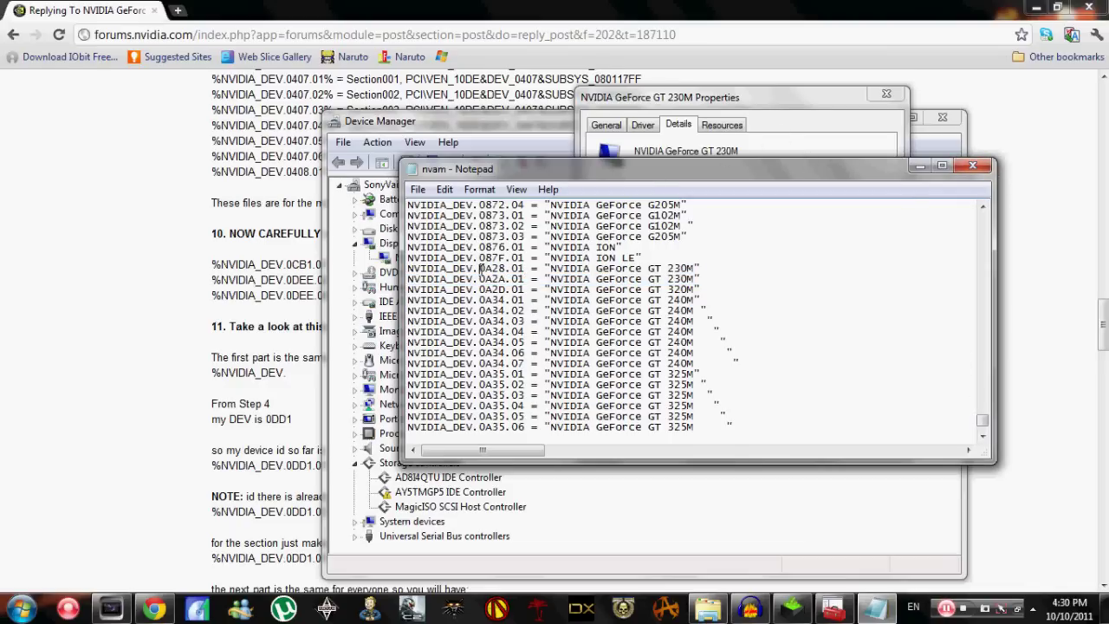
drag(481, 277, 570, 279)
click(572, 279)
click(708, 277)
drag(709, 277, 562, 279)
click(972, 164)
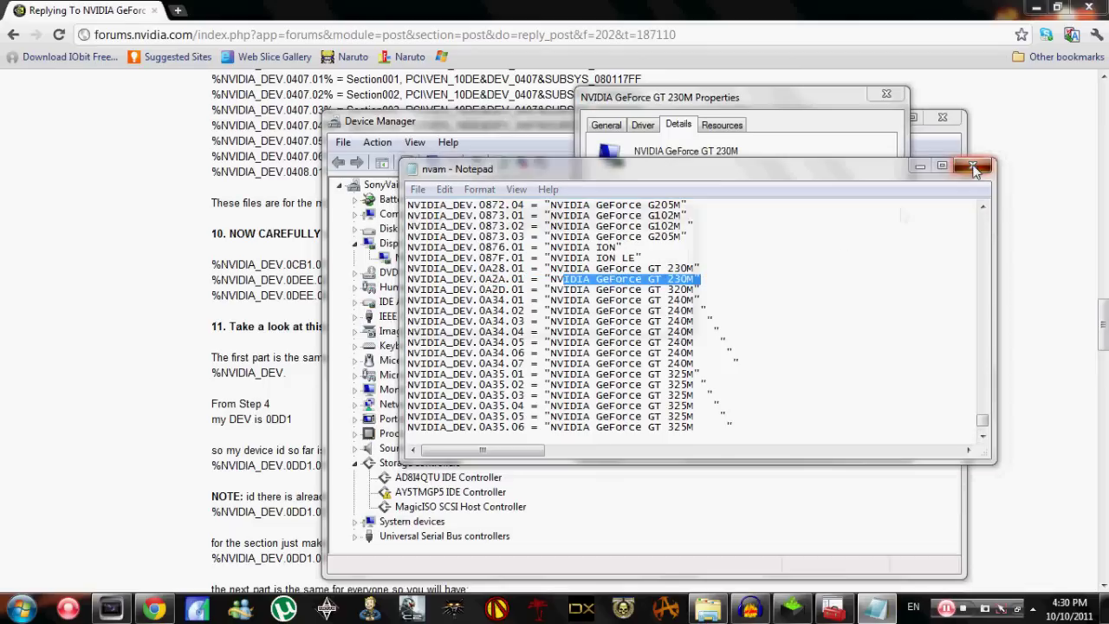
click(519, 314)
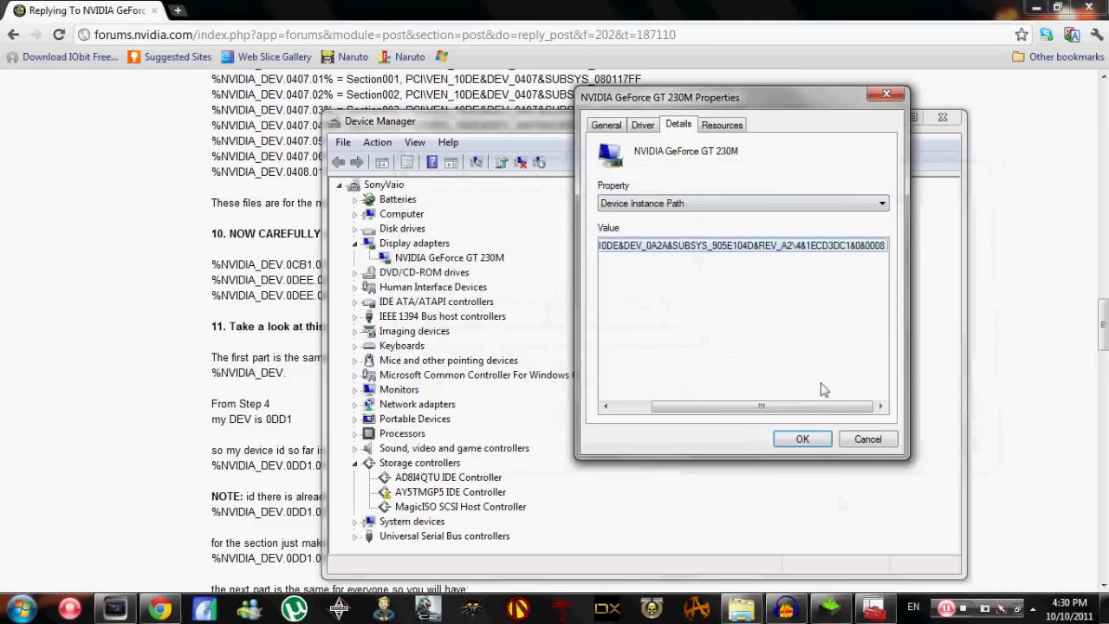
Check the saved nvam file in the Display.Driver folder and read the forum guide through its ListDevices.txt instruction
click(761, 612)
click(368, 285)
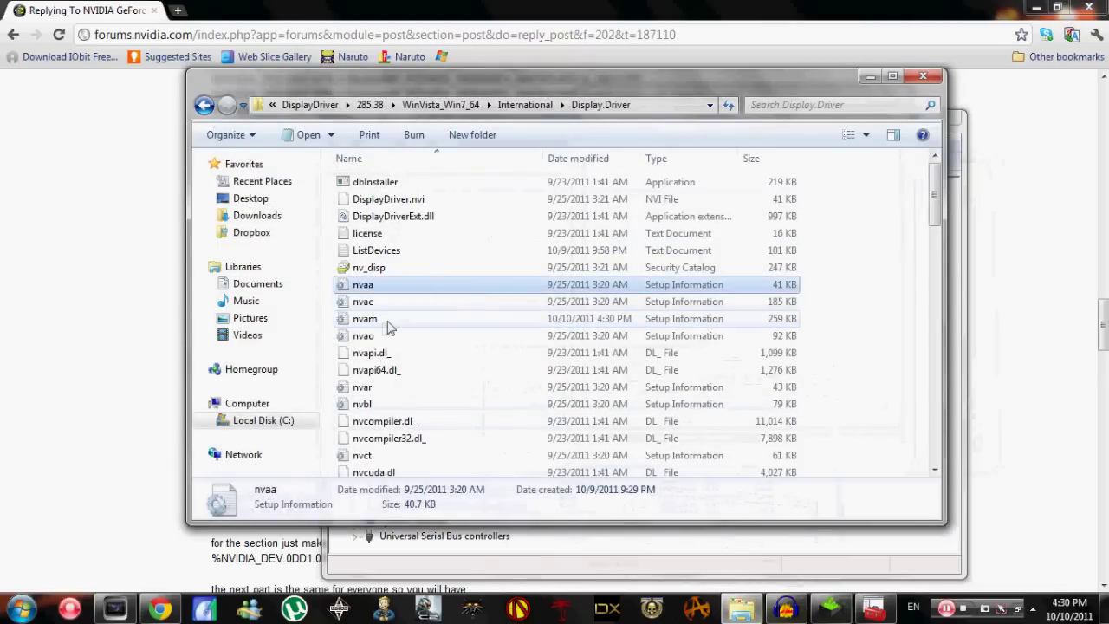
click(389, 319)
click(99, 292)
scroll(404, 292, down, 1)
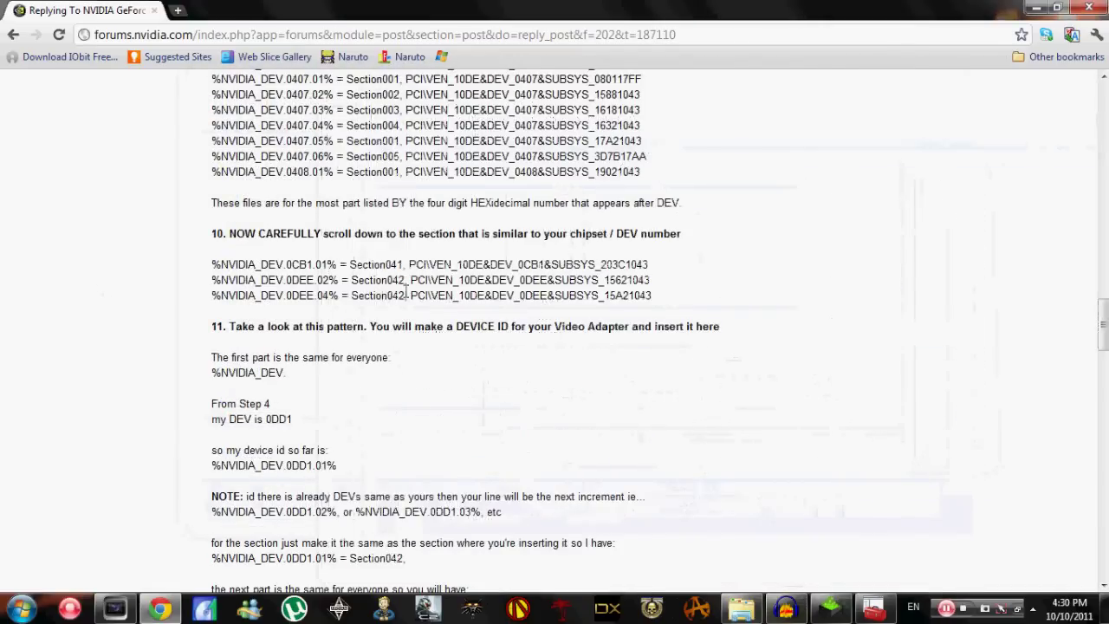
scroll(405, 292, down, 5)
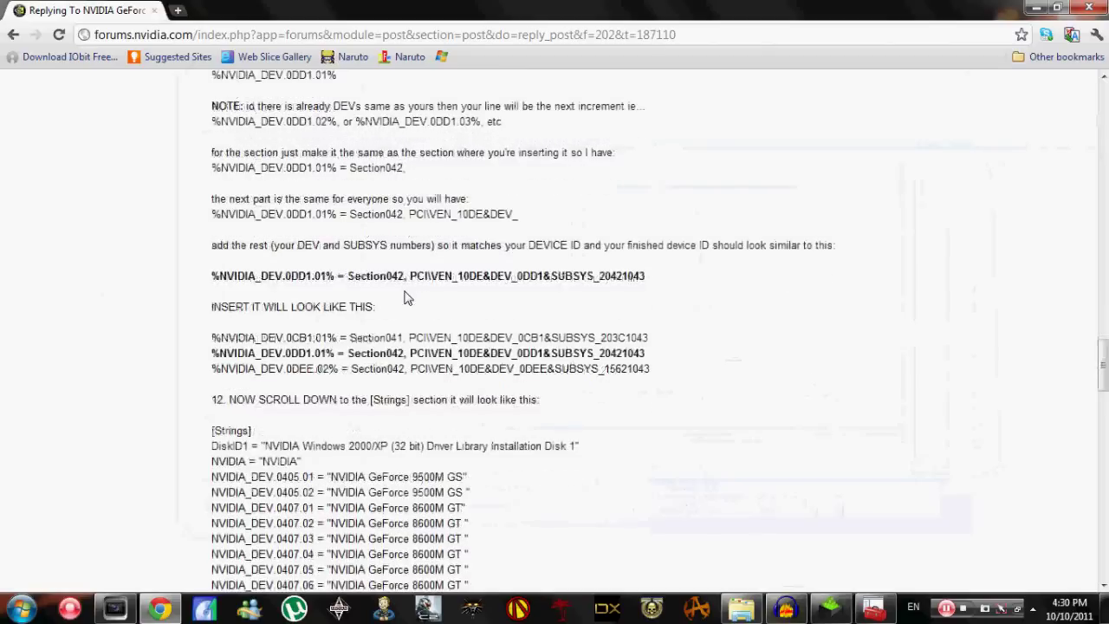
scroll(405, 292, down, 4)
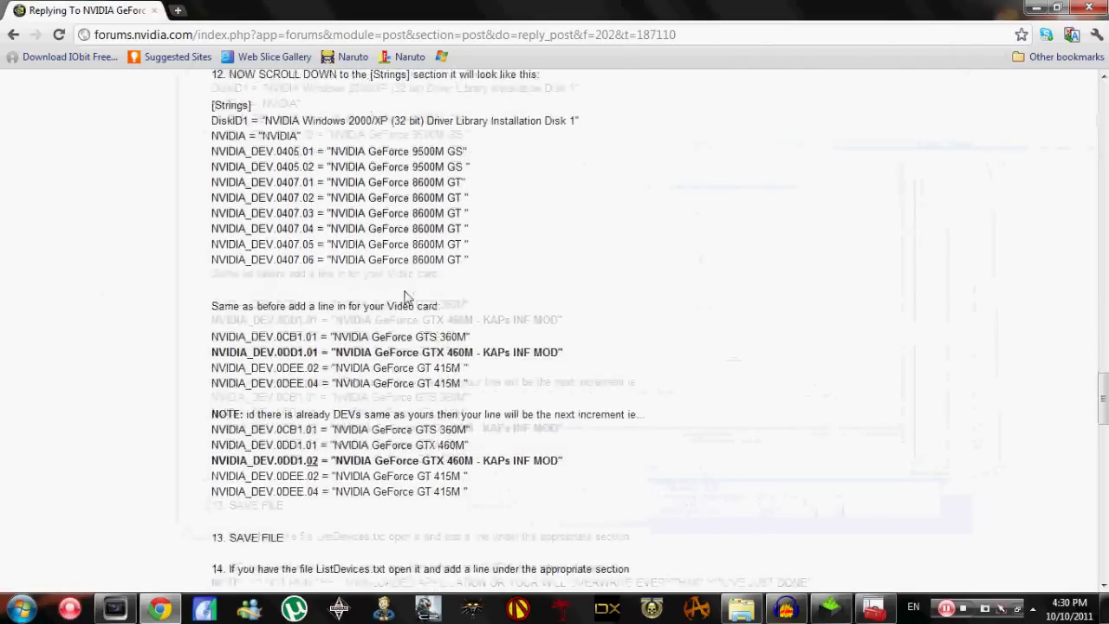
scroll(405, 292, down, 1)
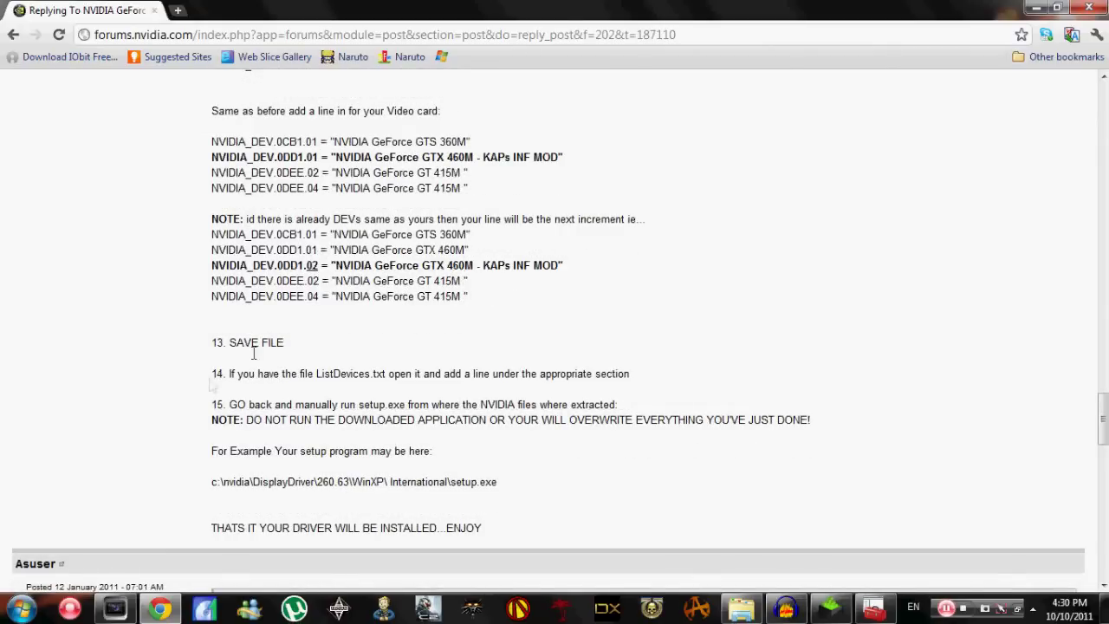
drag(208, 381, 493, 383)
click(493, 384)
Open the ListDevices text file from the Display.Driver folder
click(751, 613)
click(579, 282)
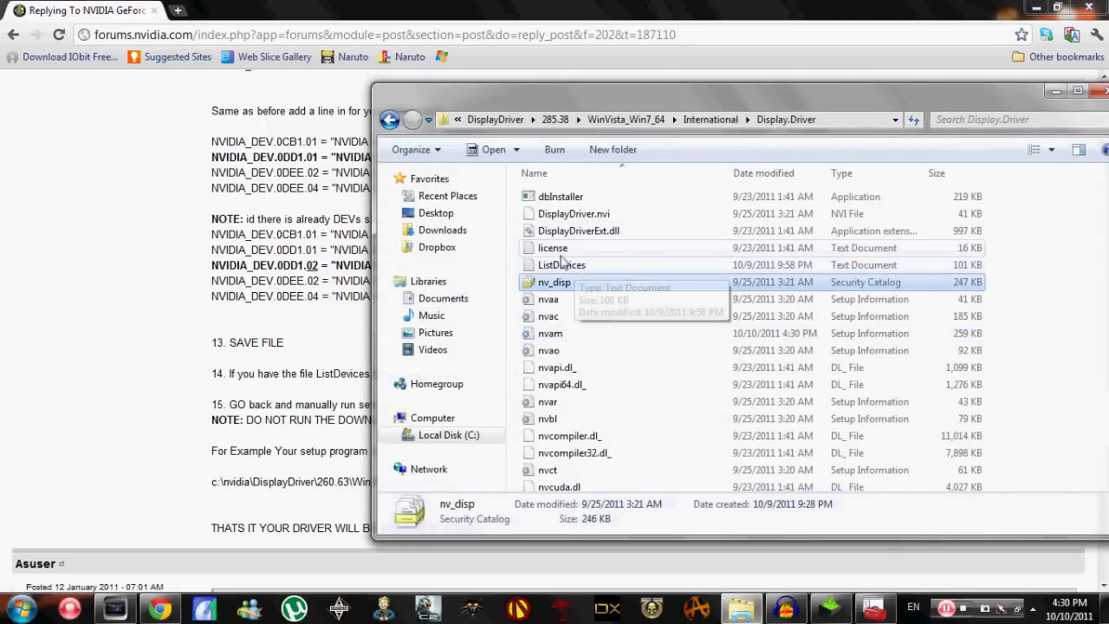
click(567, 267)
double_click(568, 267)
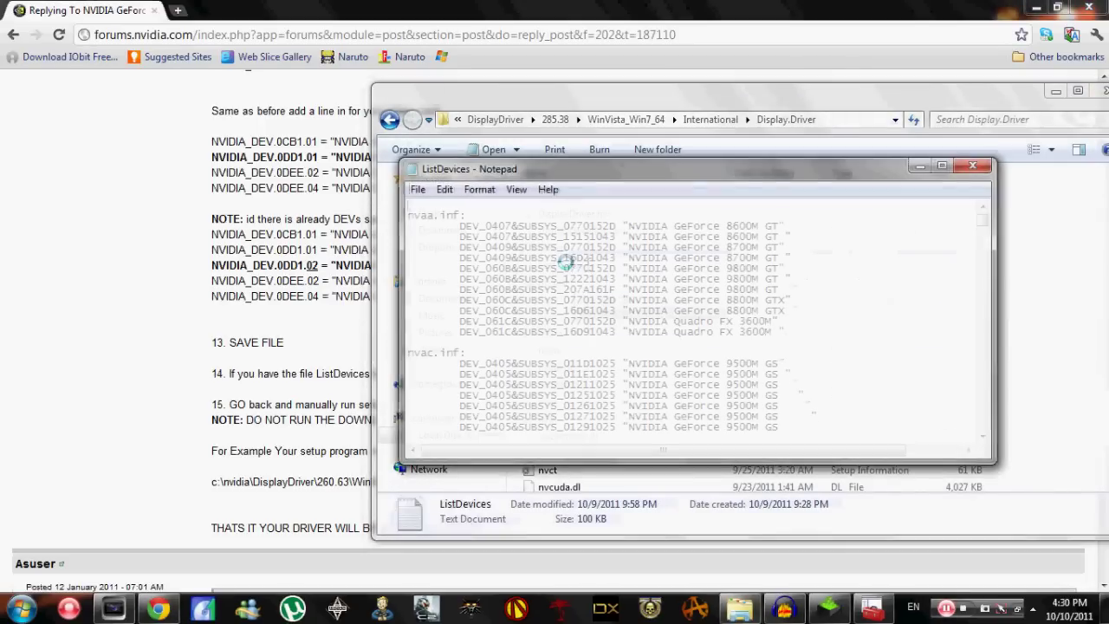
Find the nvam.inf section in ListDevices and look through its device entries down to the GeForce GT 230M lines
drag(693, 173, 638, 182)
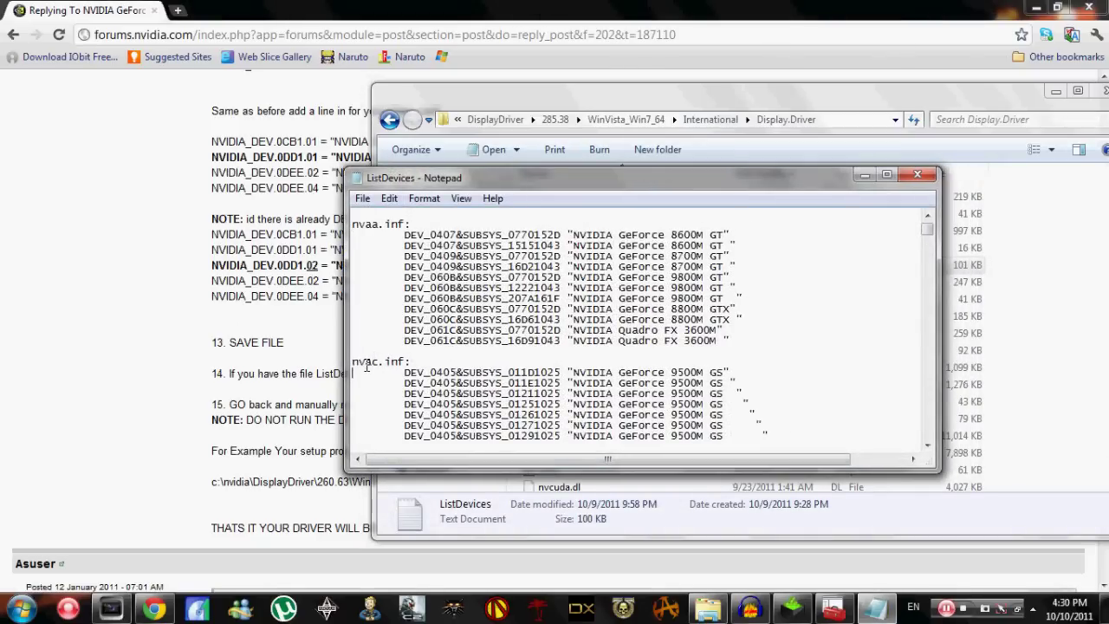
drag(591, 192, 395, 474)
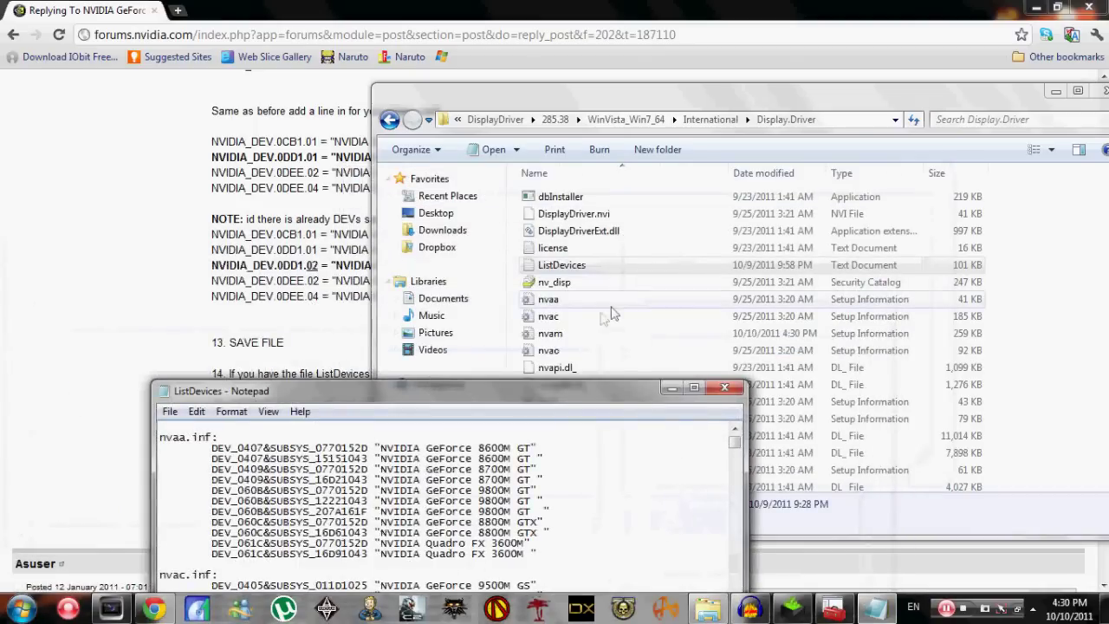
drag(494, 472, 631, 239)
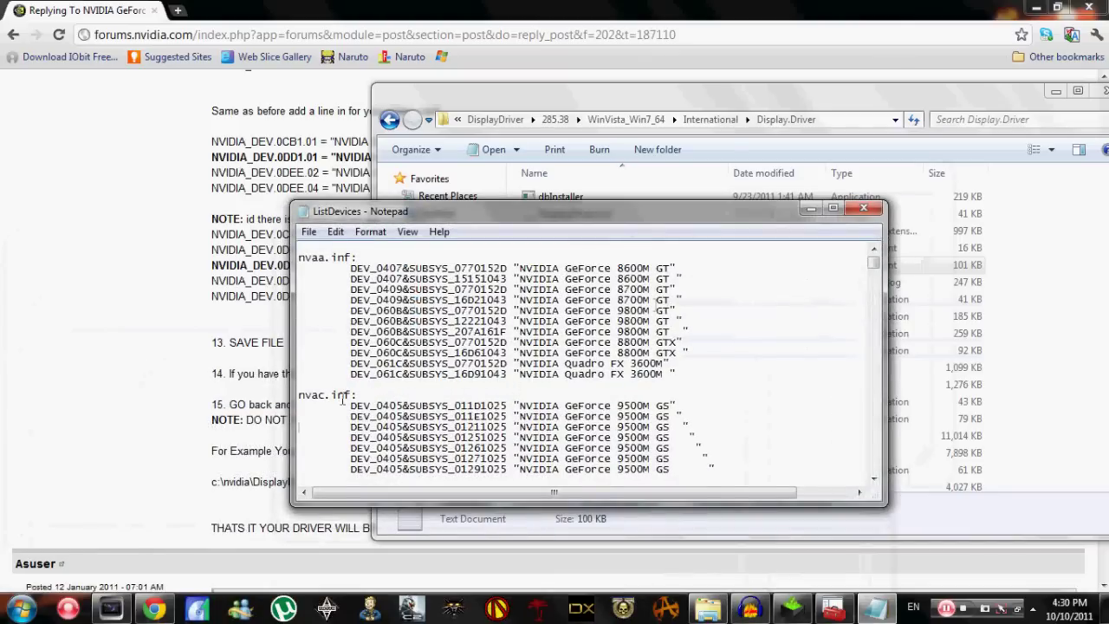
drag(874, 260, 873, 303)
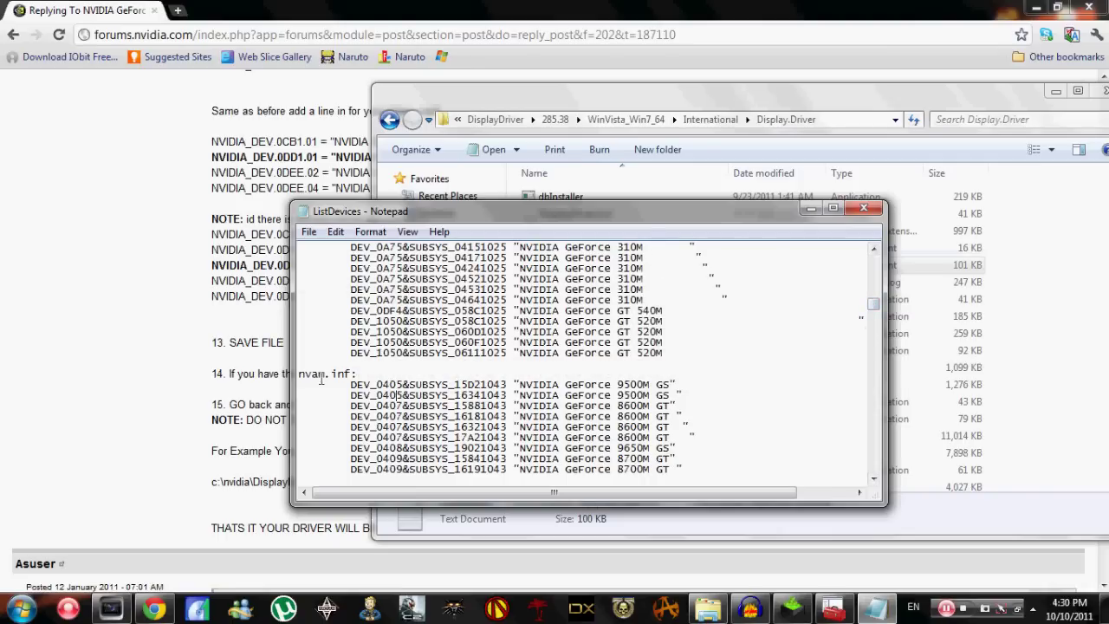
drag(298, 373, 536, 461)
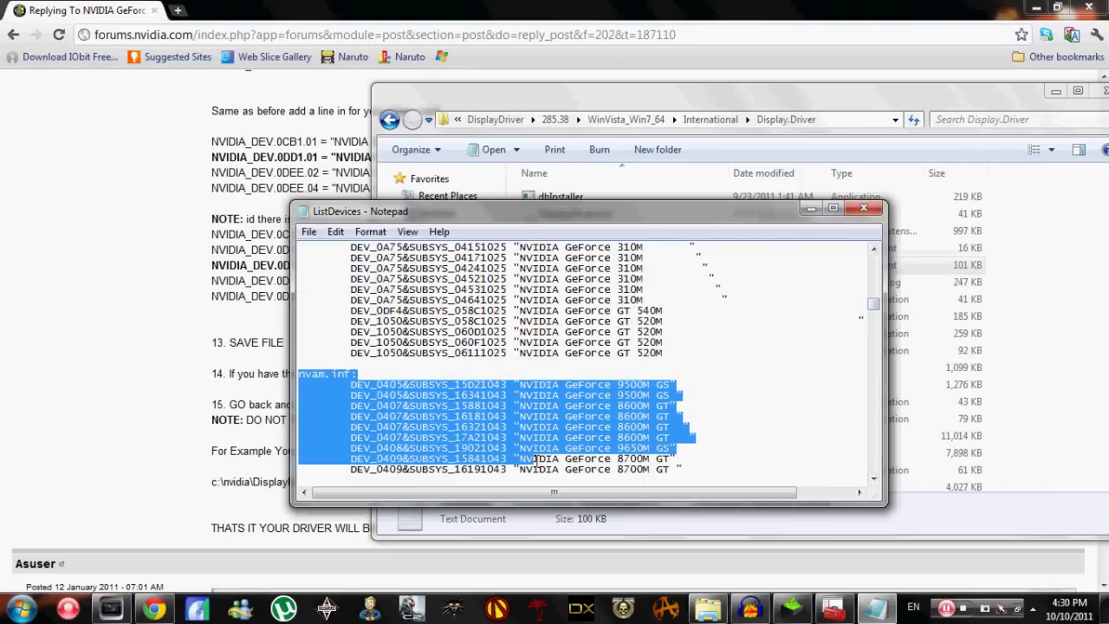
click(535, 460)
scroll(536, 460, down, 2)
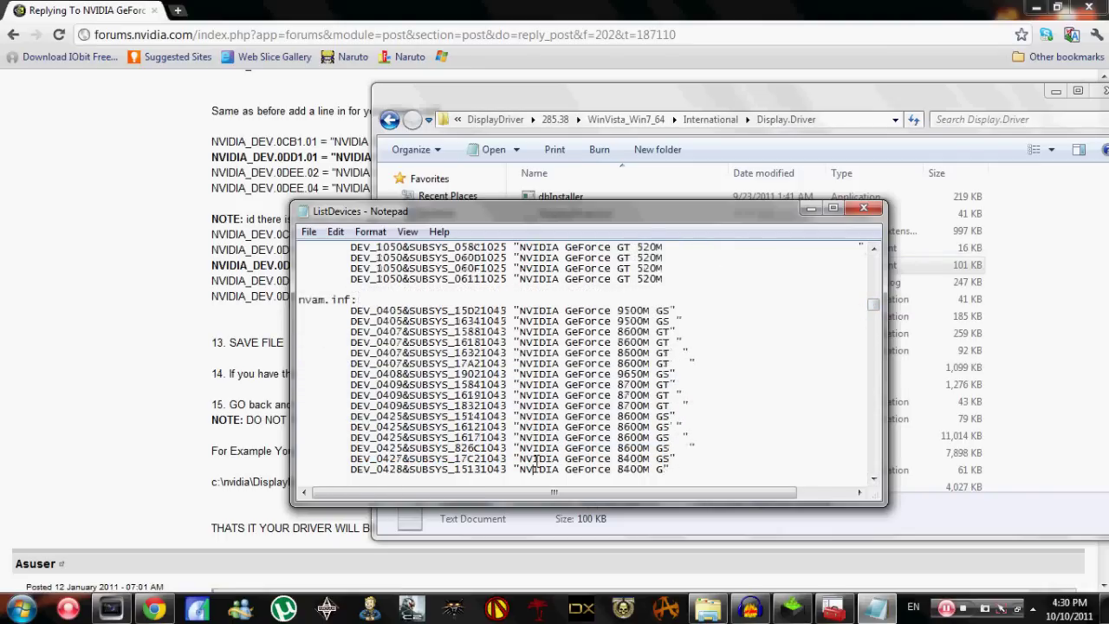
drag(376, 416, 450, 458)
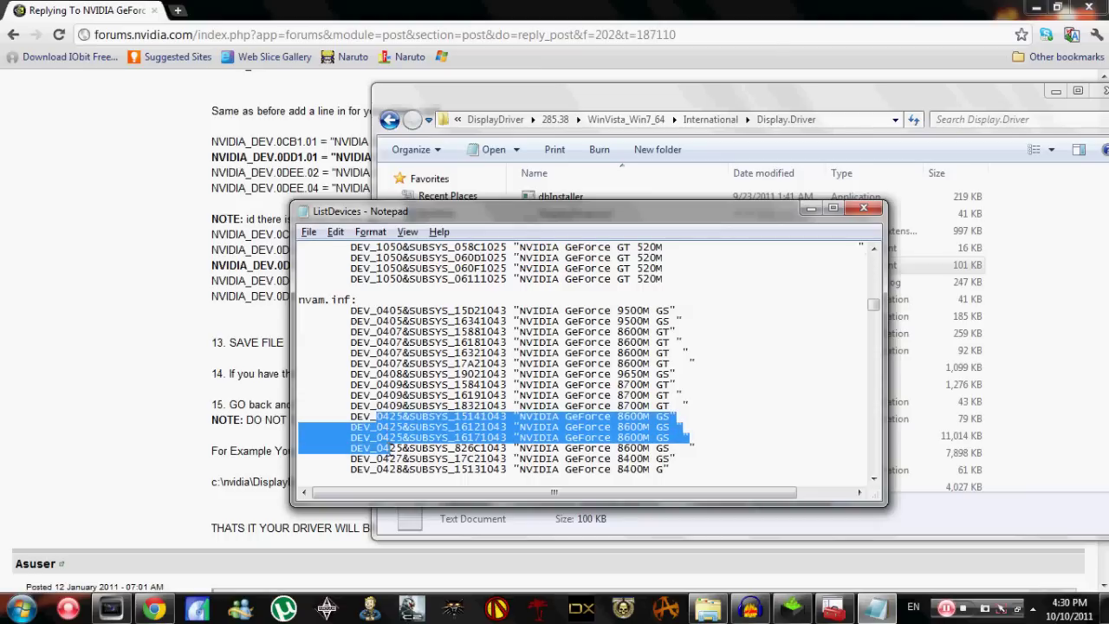
click(390, 440)
scroll(393, 442, down, 10)
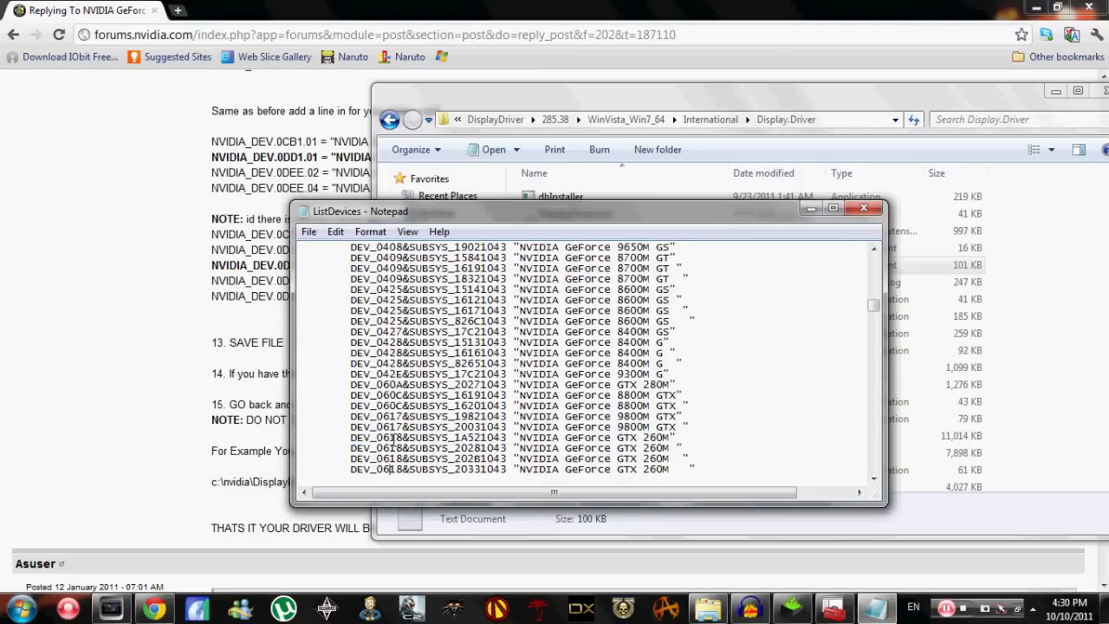
scroll(394, 440, down, 8)
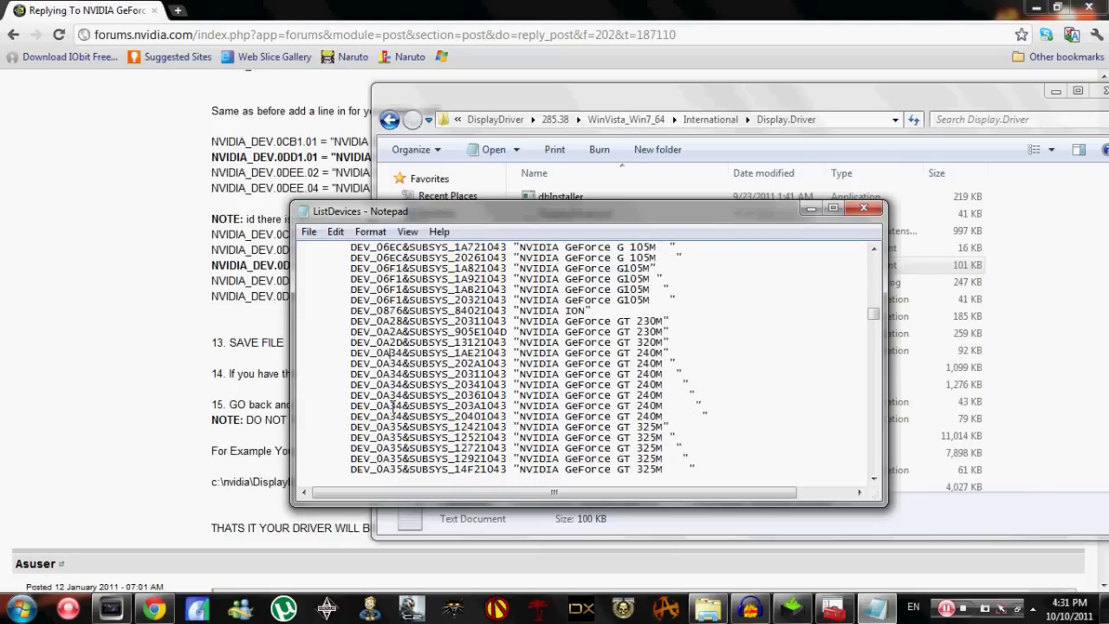
Rewrite the 0A2A line under nvam.inf as DEV_0A2A%SUBSYS_905E104D "NVIDIA GeForce GT 230M", taking the subsystem ID from the adapter's Device Instance Path
drag(351, 332, 669, 333)
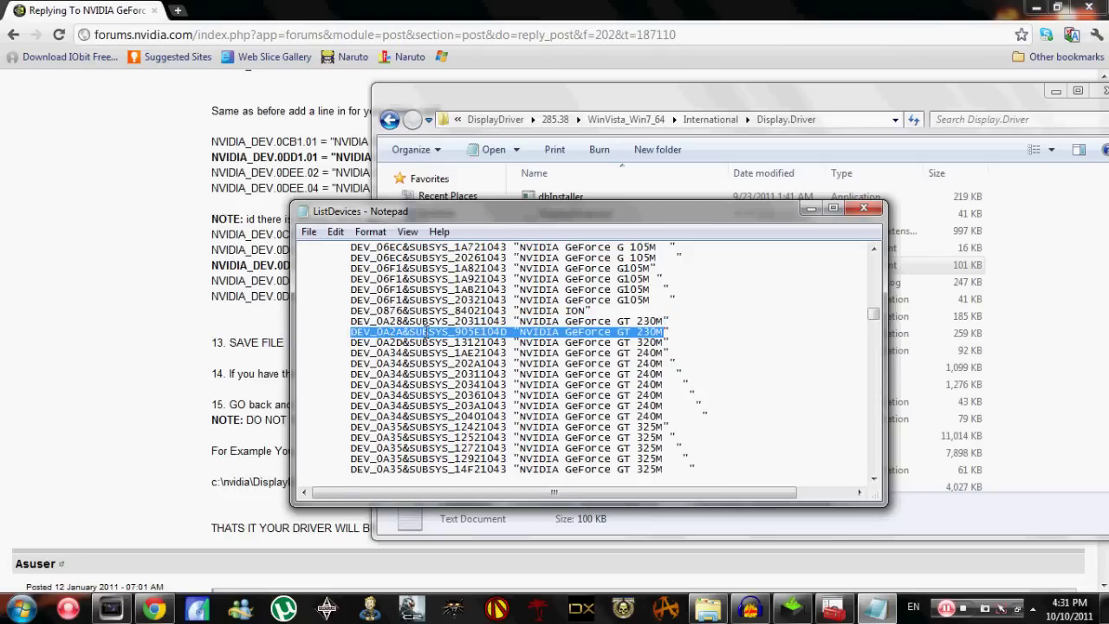
key(Delete)
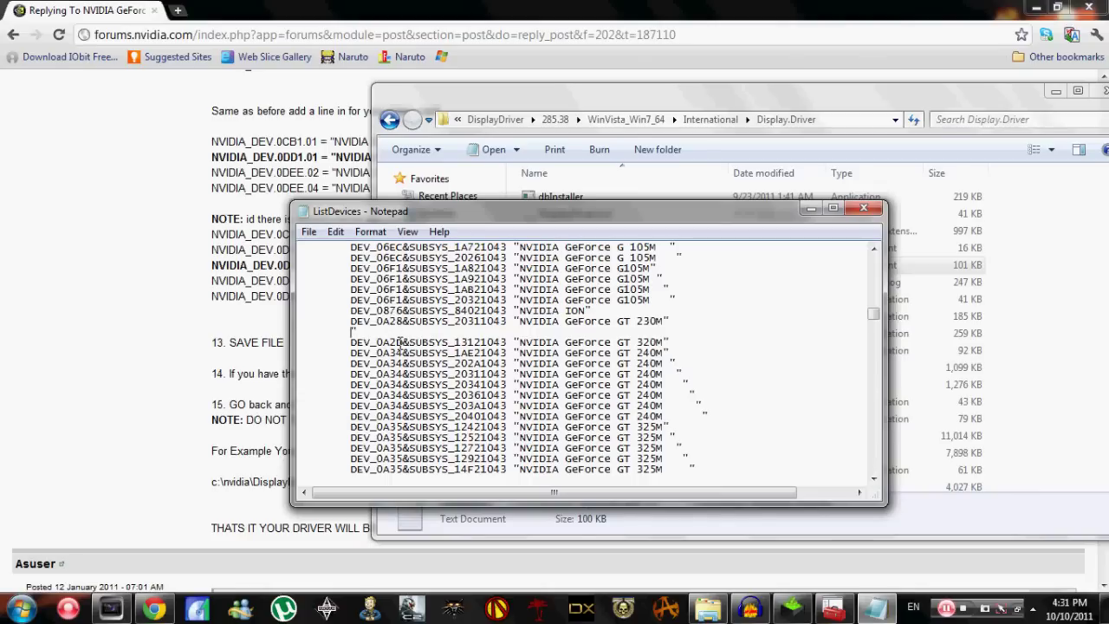
text(DEV)
text(_0A2A&SUBSYS)
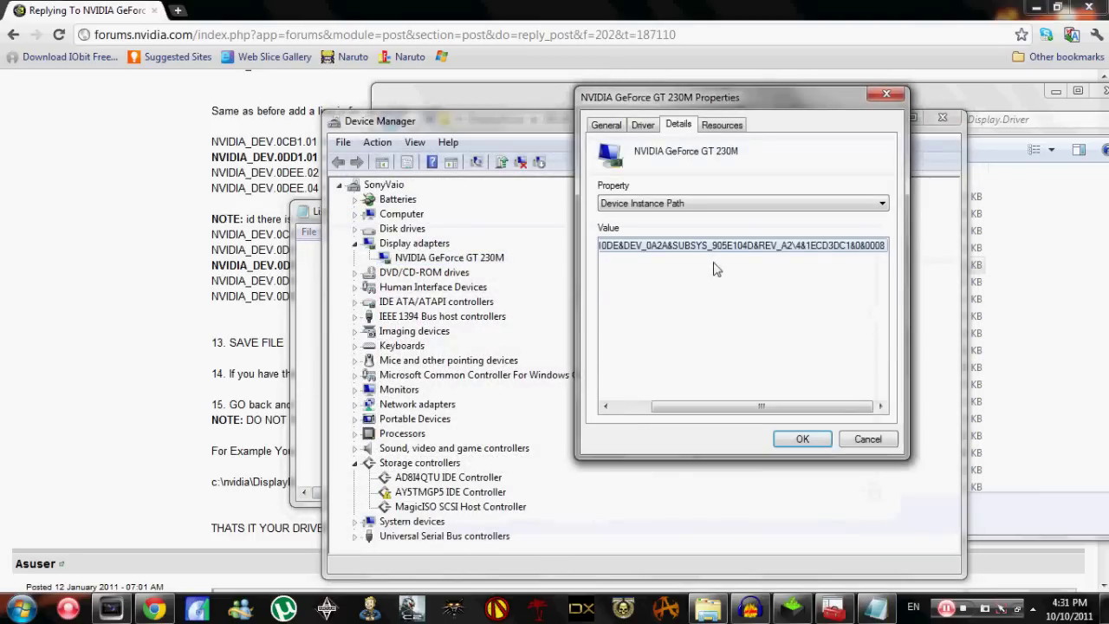
click(304, 211)
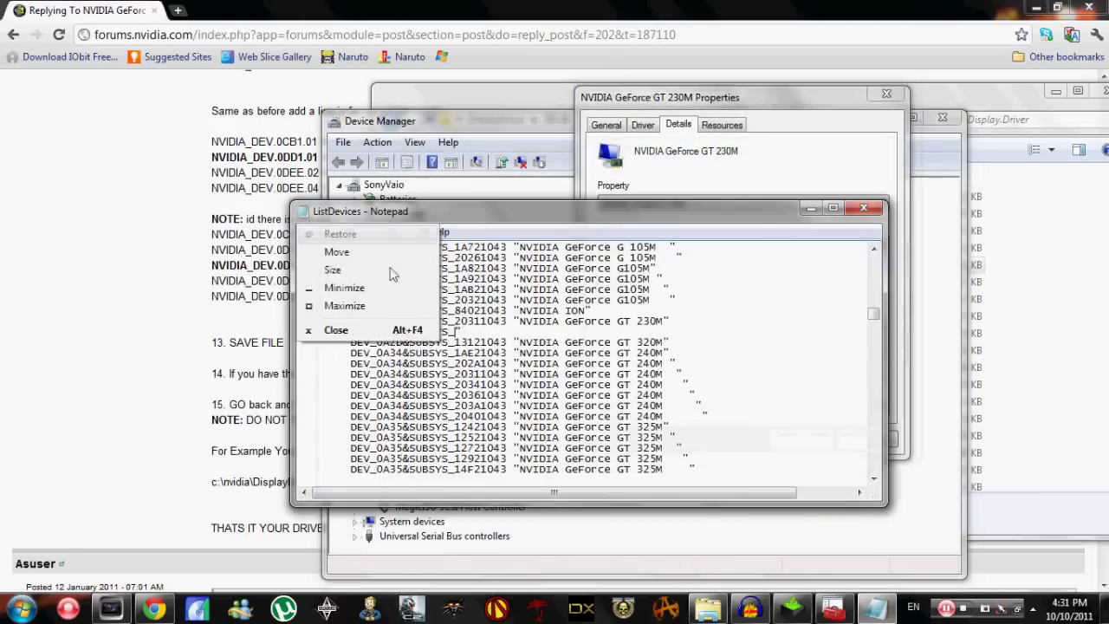
click(473, 330)
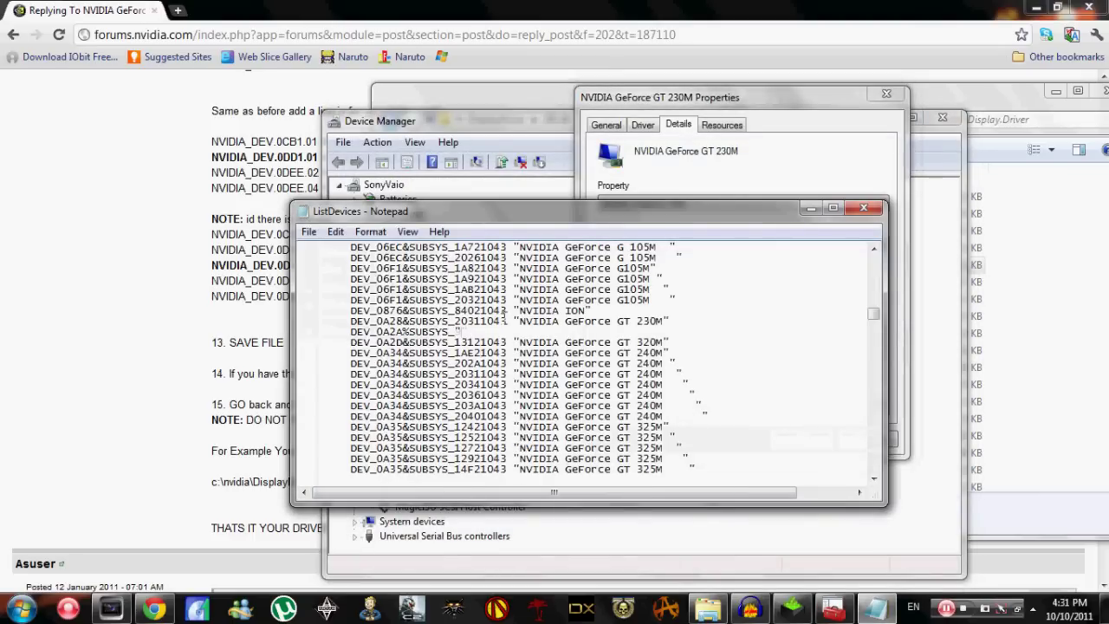
text(905E104D)
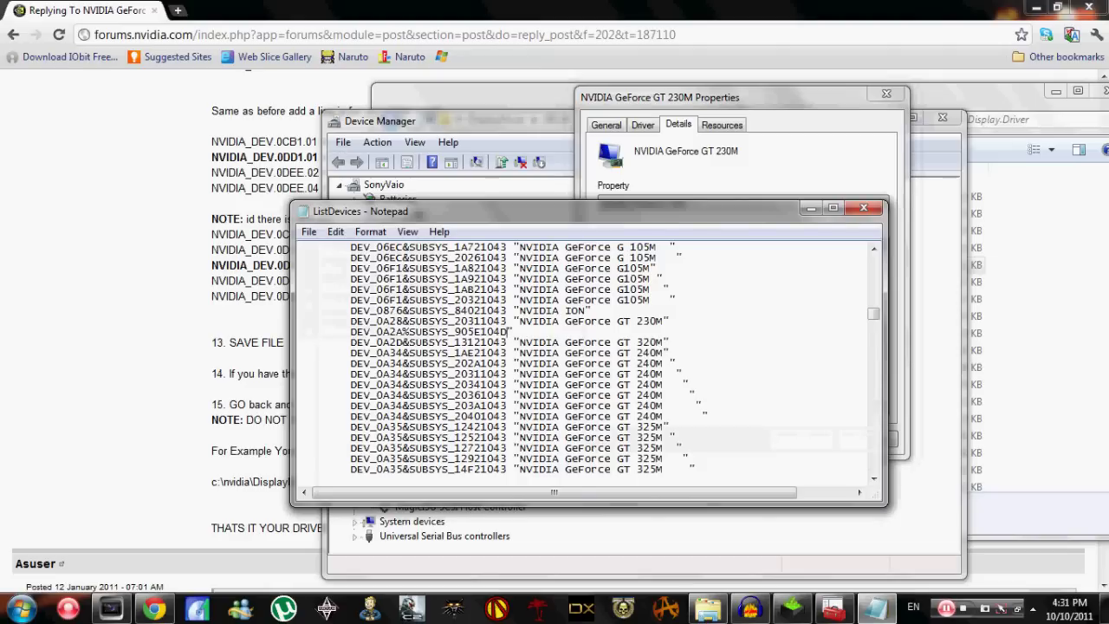
text( "NVIDIA GeForce GT 230M")
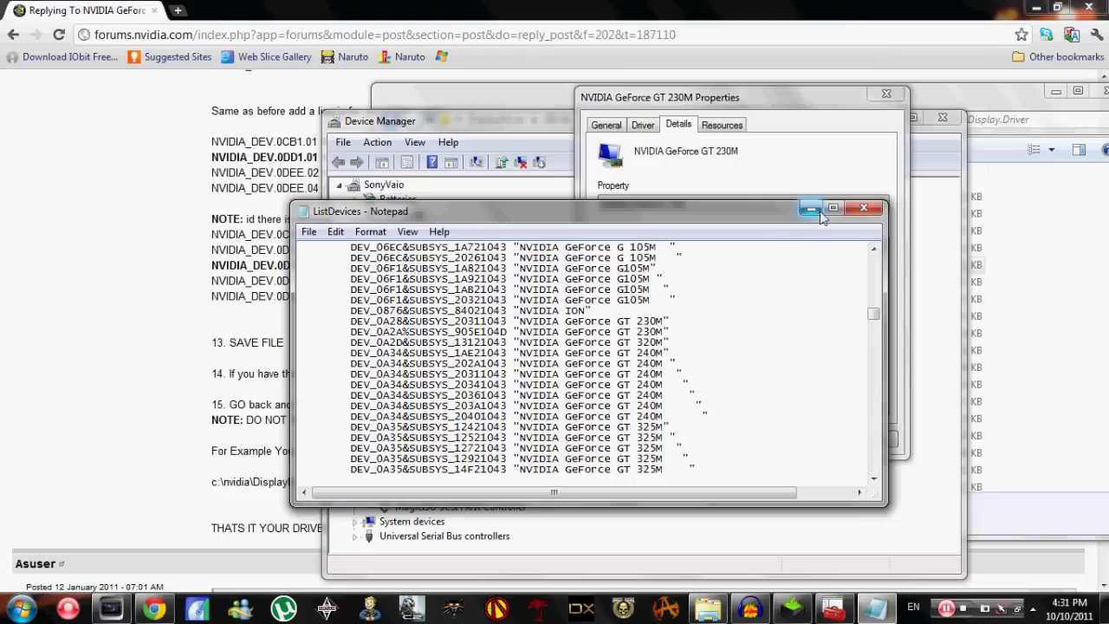
Close ListDevices, saving the changes, and close the GT 230M properties window and Device Manager
click(864, 208)
key(Return)
drag(489, 107, 399, 107)
click(853, 117)
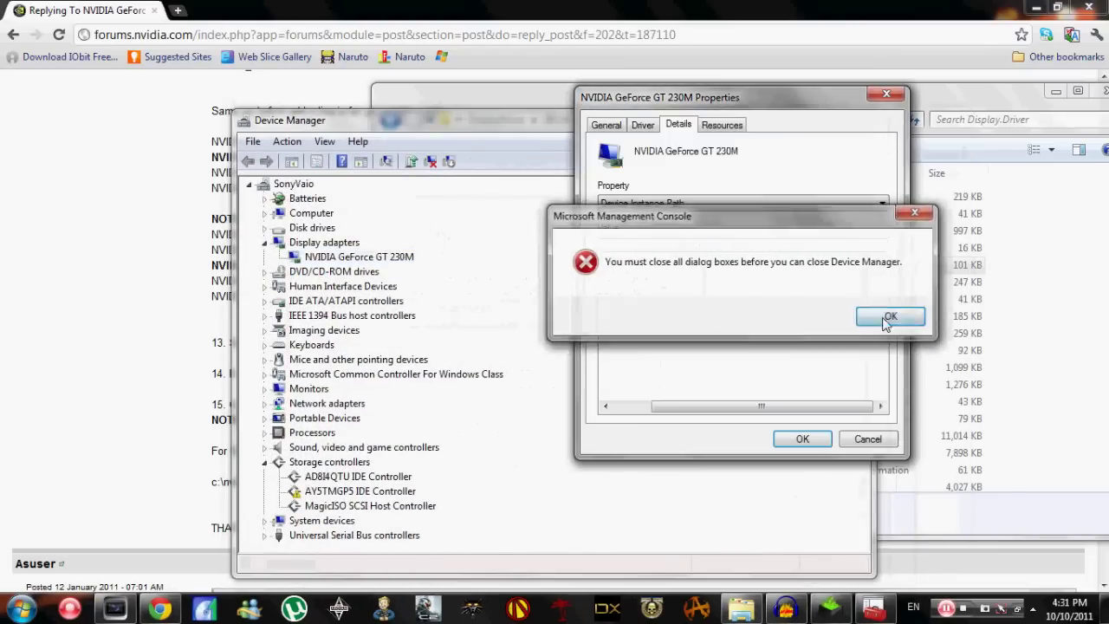
click(892, 316)
click(886, 93)
click(848, 124)
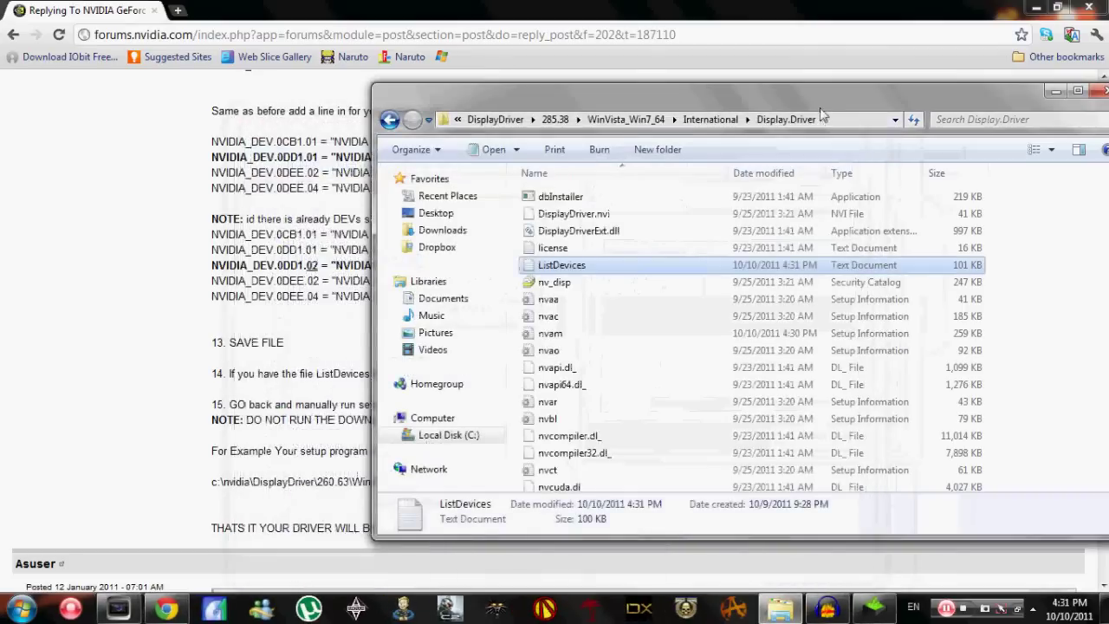
Go back up to the International folder and run the setup application from there
drag(819, 100, 683, 100)
click(624, 122)
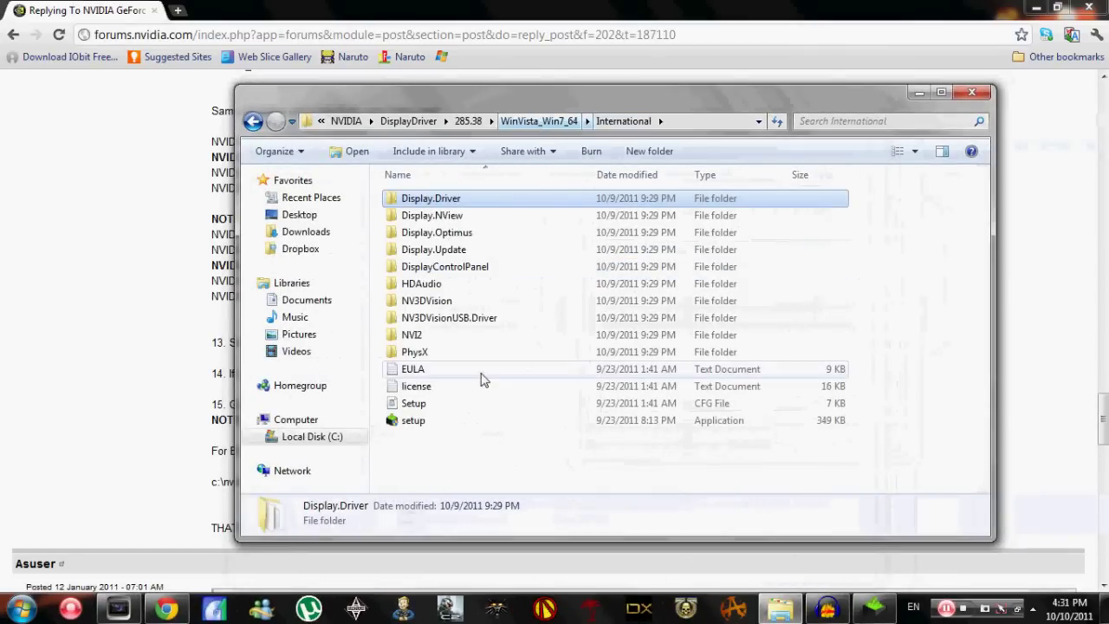
double_click(416, 420)
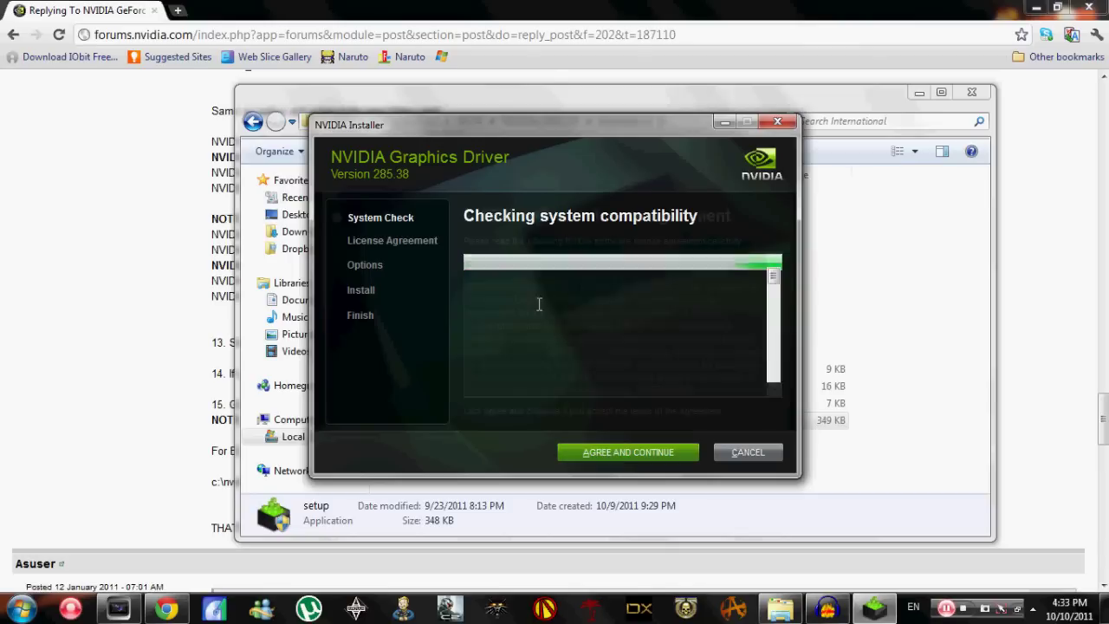
Accept the NVIDIA software license agreement to reach the installation options, and cancel the installer there
drag(652, 325, 534, 276)
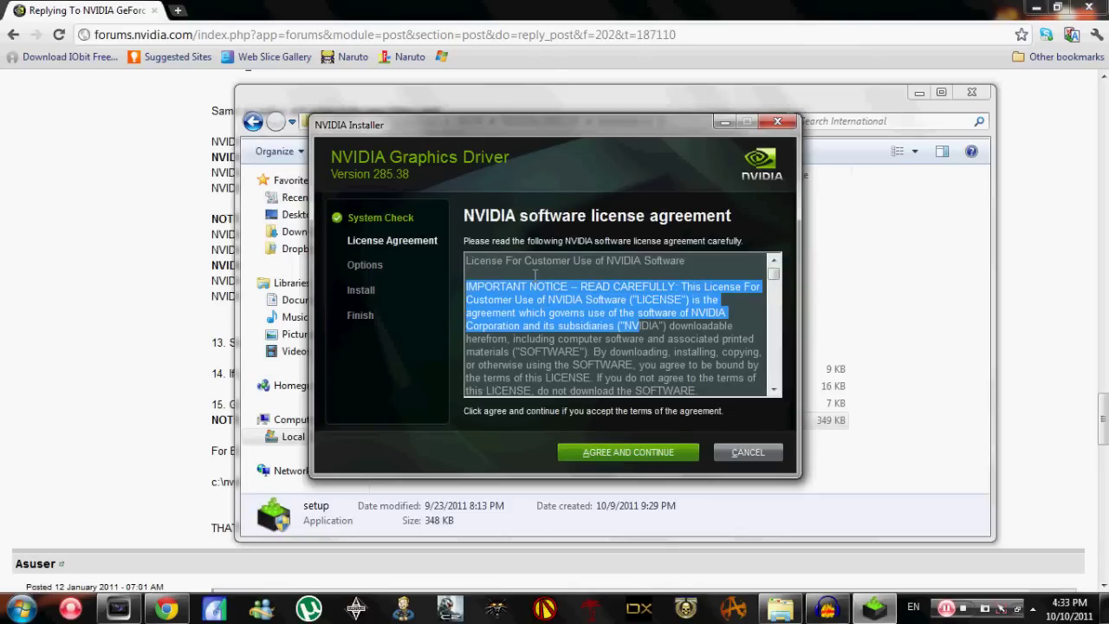
click(534, 275)
drag(774, 274, 589, 231)
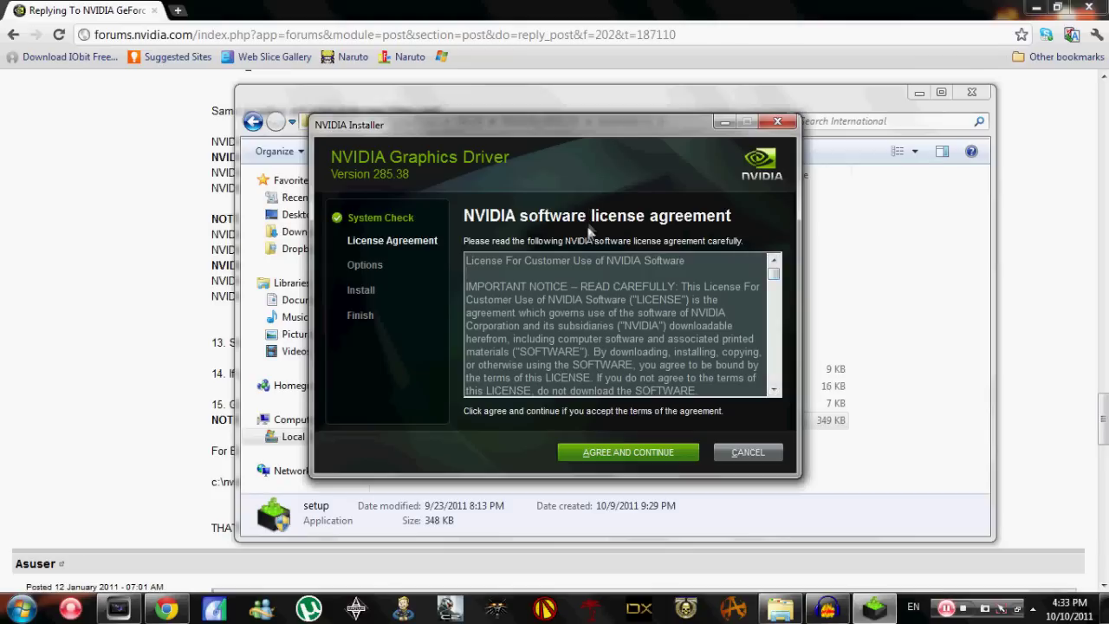
click(636, 453)
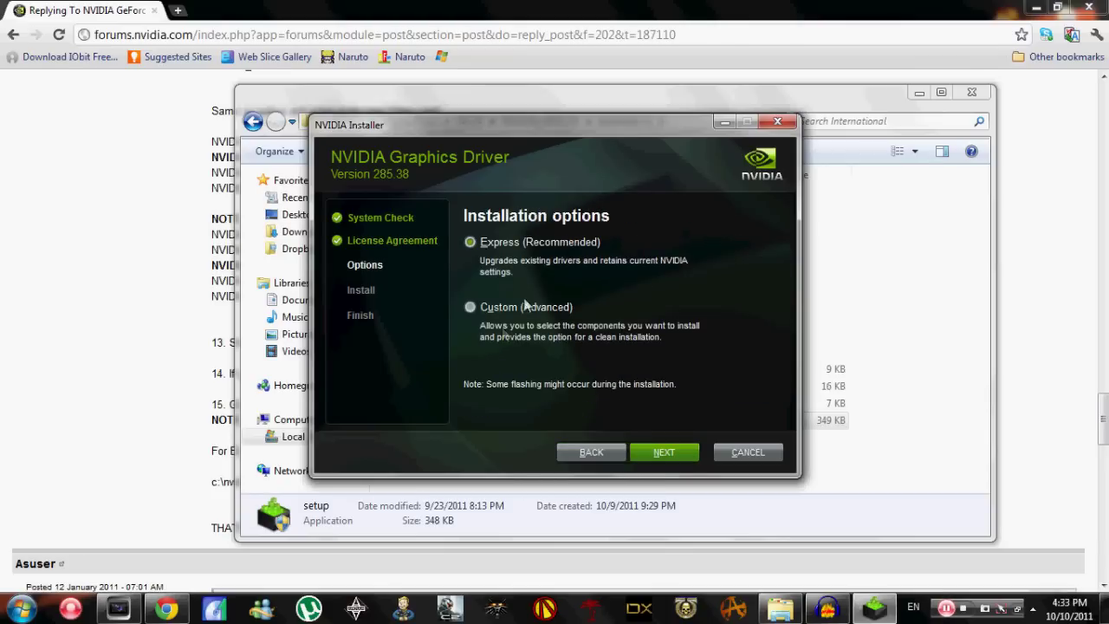
click(724, 455)
click(559, 352)
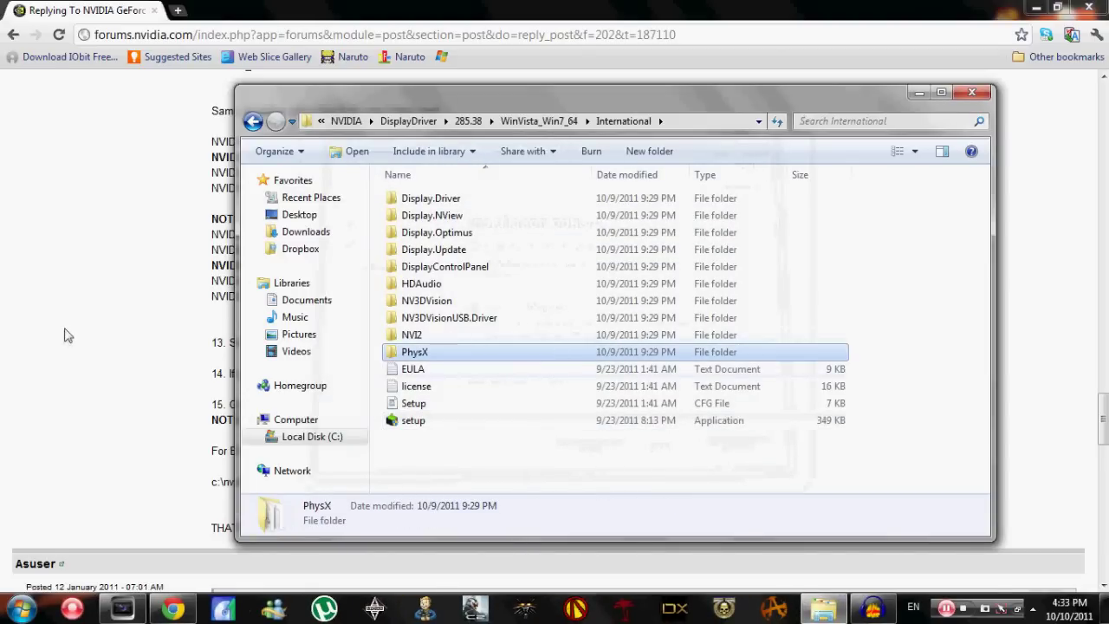
Return to the forum guide and review its steps from the device ID instructions to the list of INF files
click(68, 336)
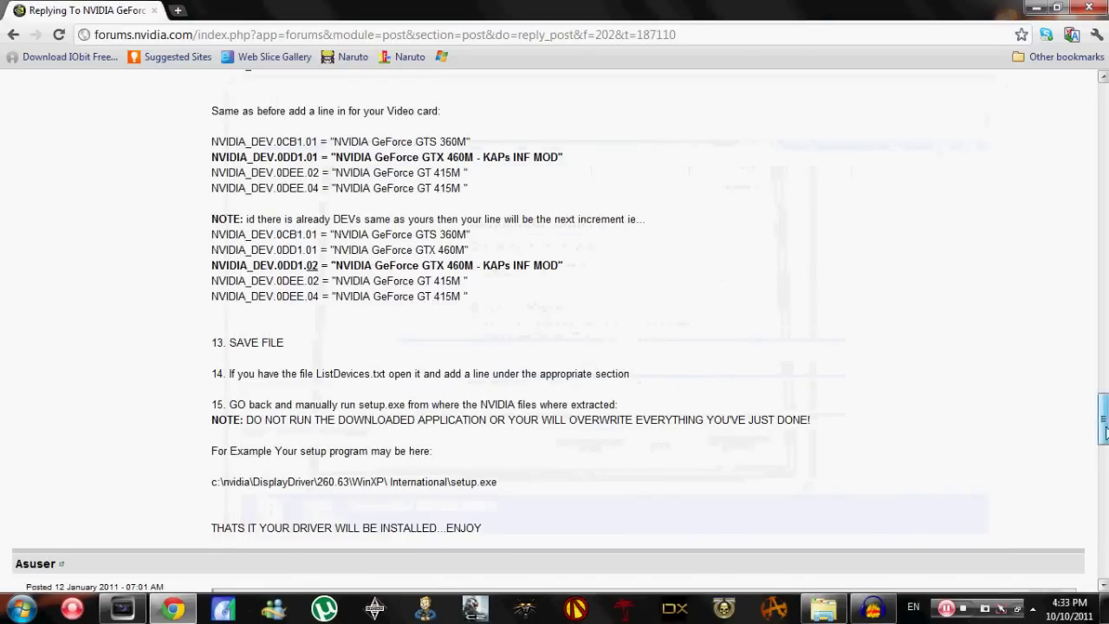
drag(1104, 431, 1105, 248)
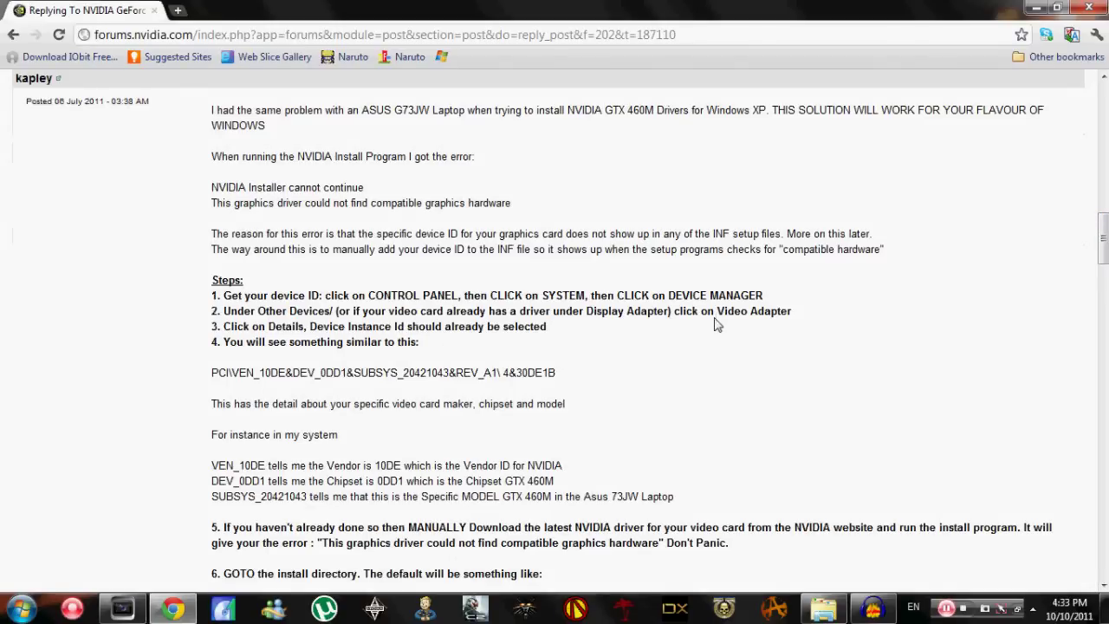
scroll(716, 324, down, 5)
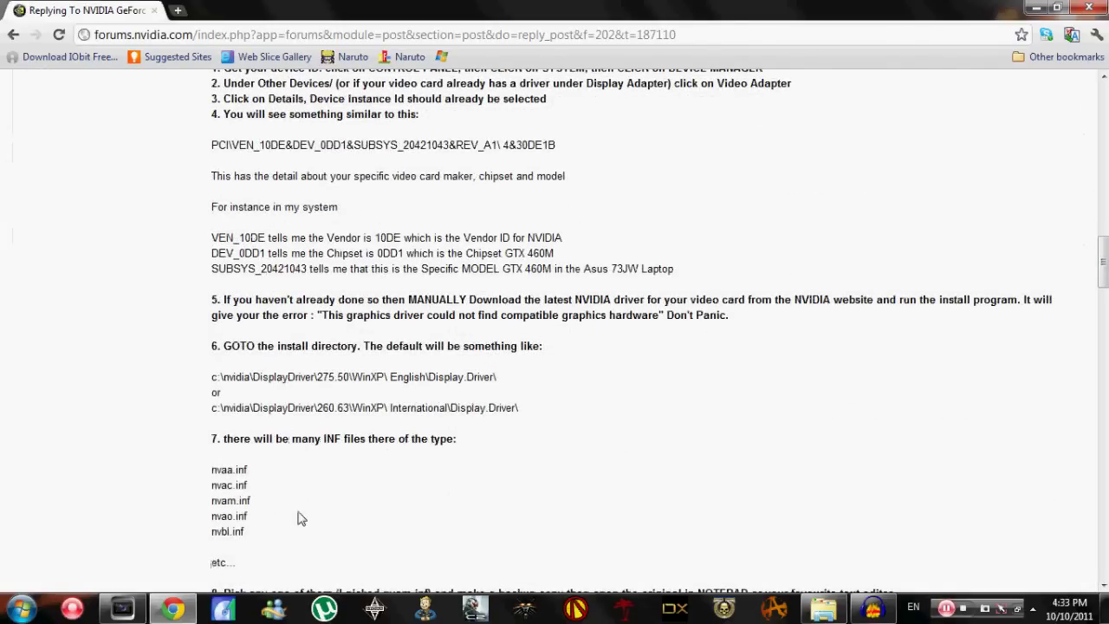